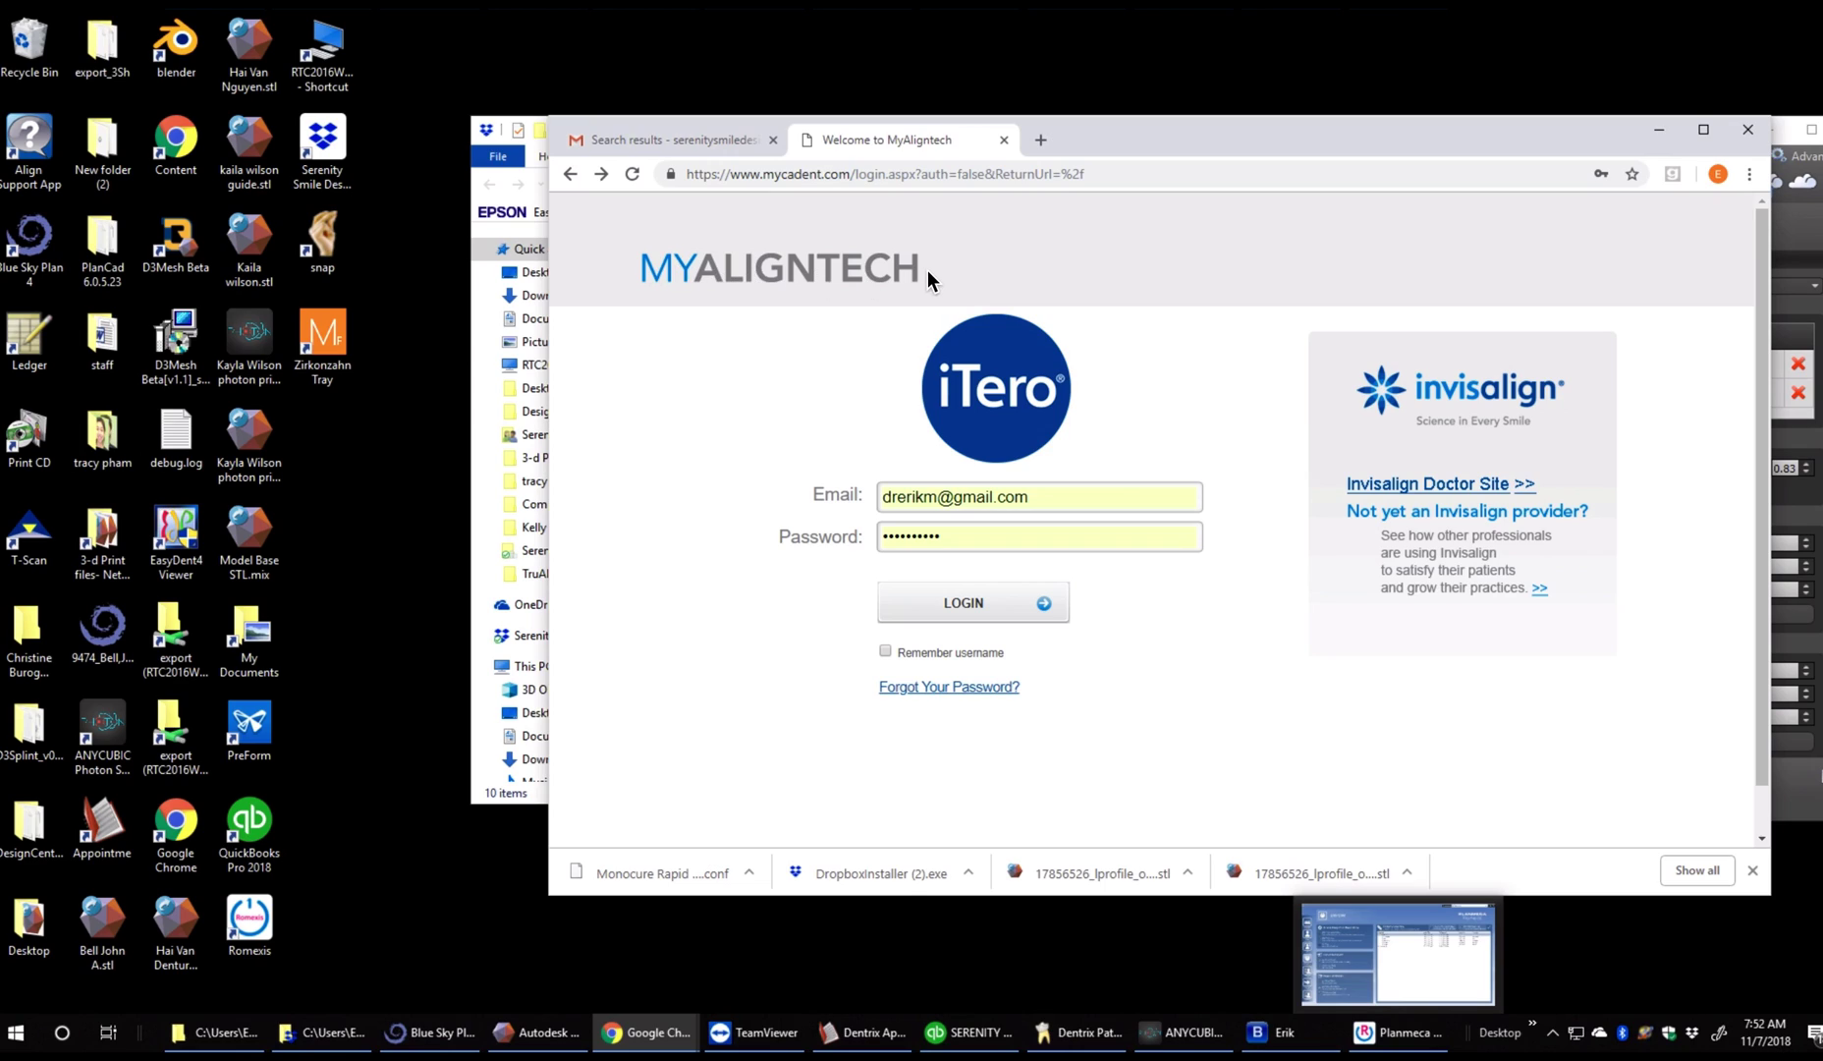
Log in to the MyAligntech site with the credentials already filled in.
click(971, 601)
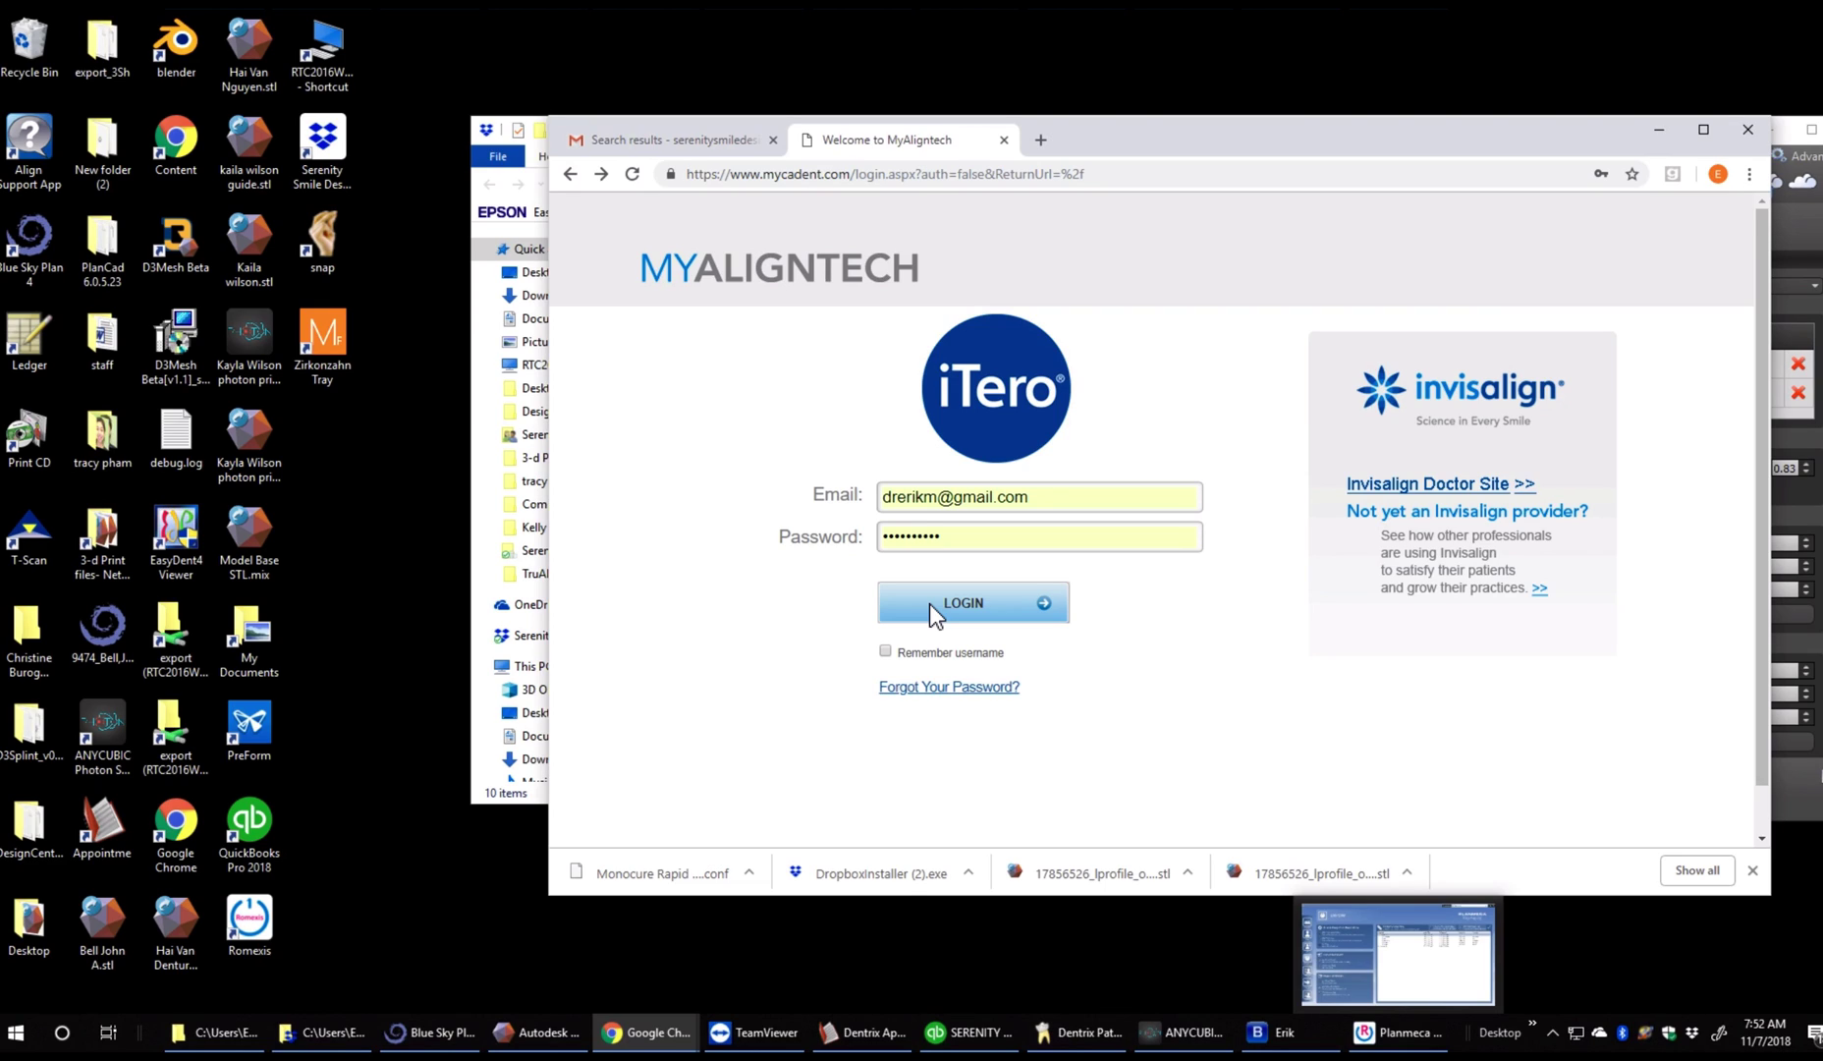
click(958, 606)
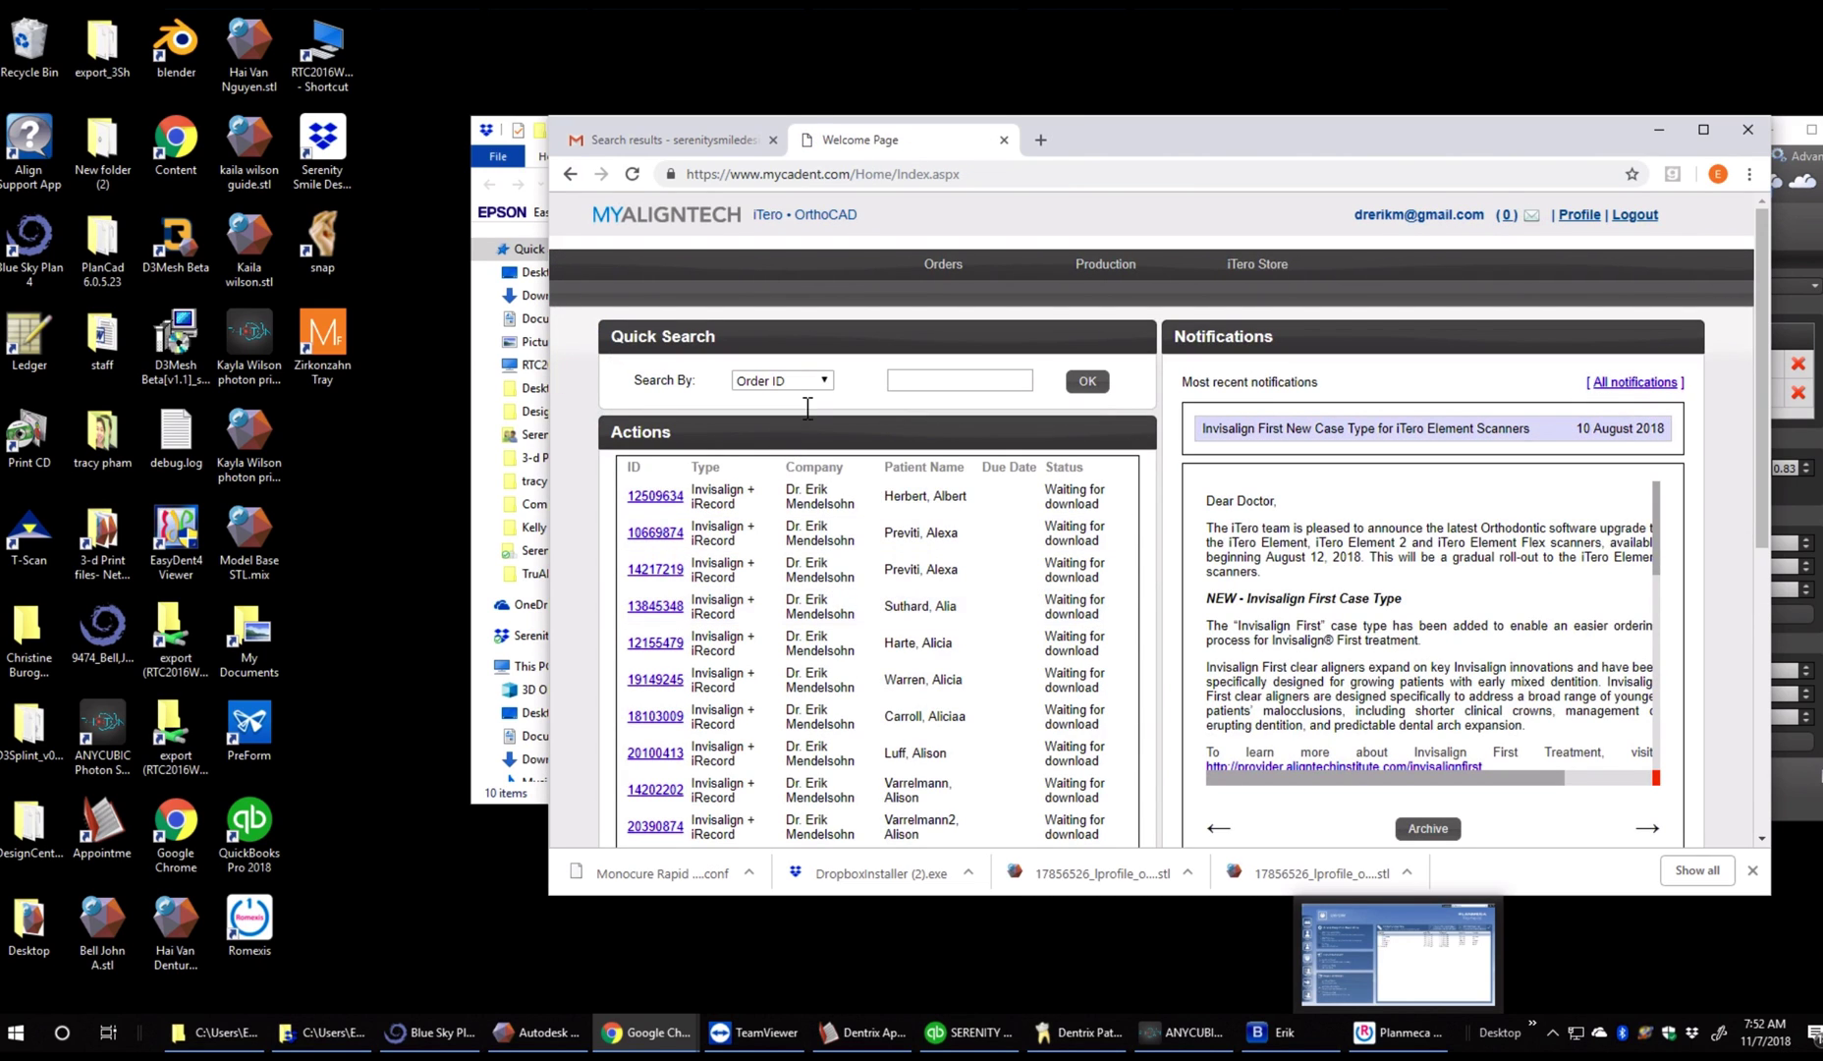
Set the quick search to Patient Name and ready its search field for entry.
click(822, 383)
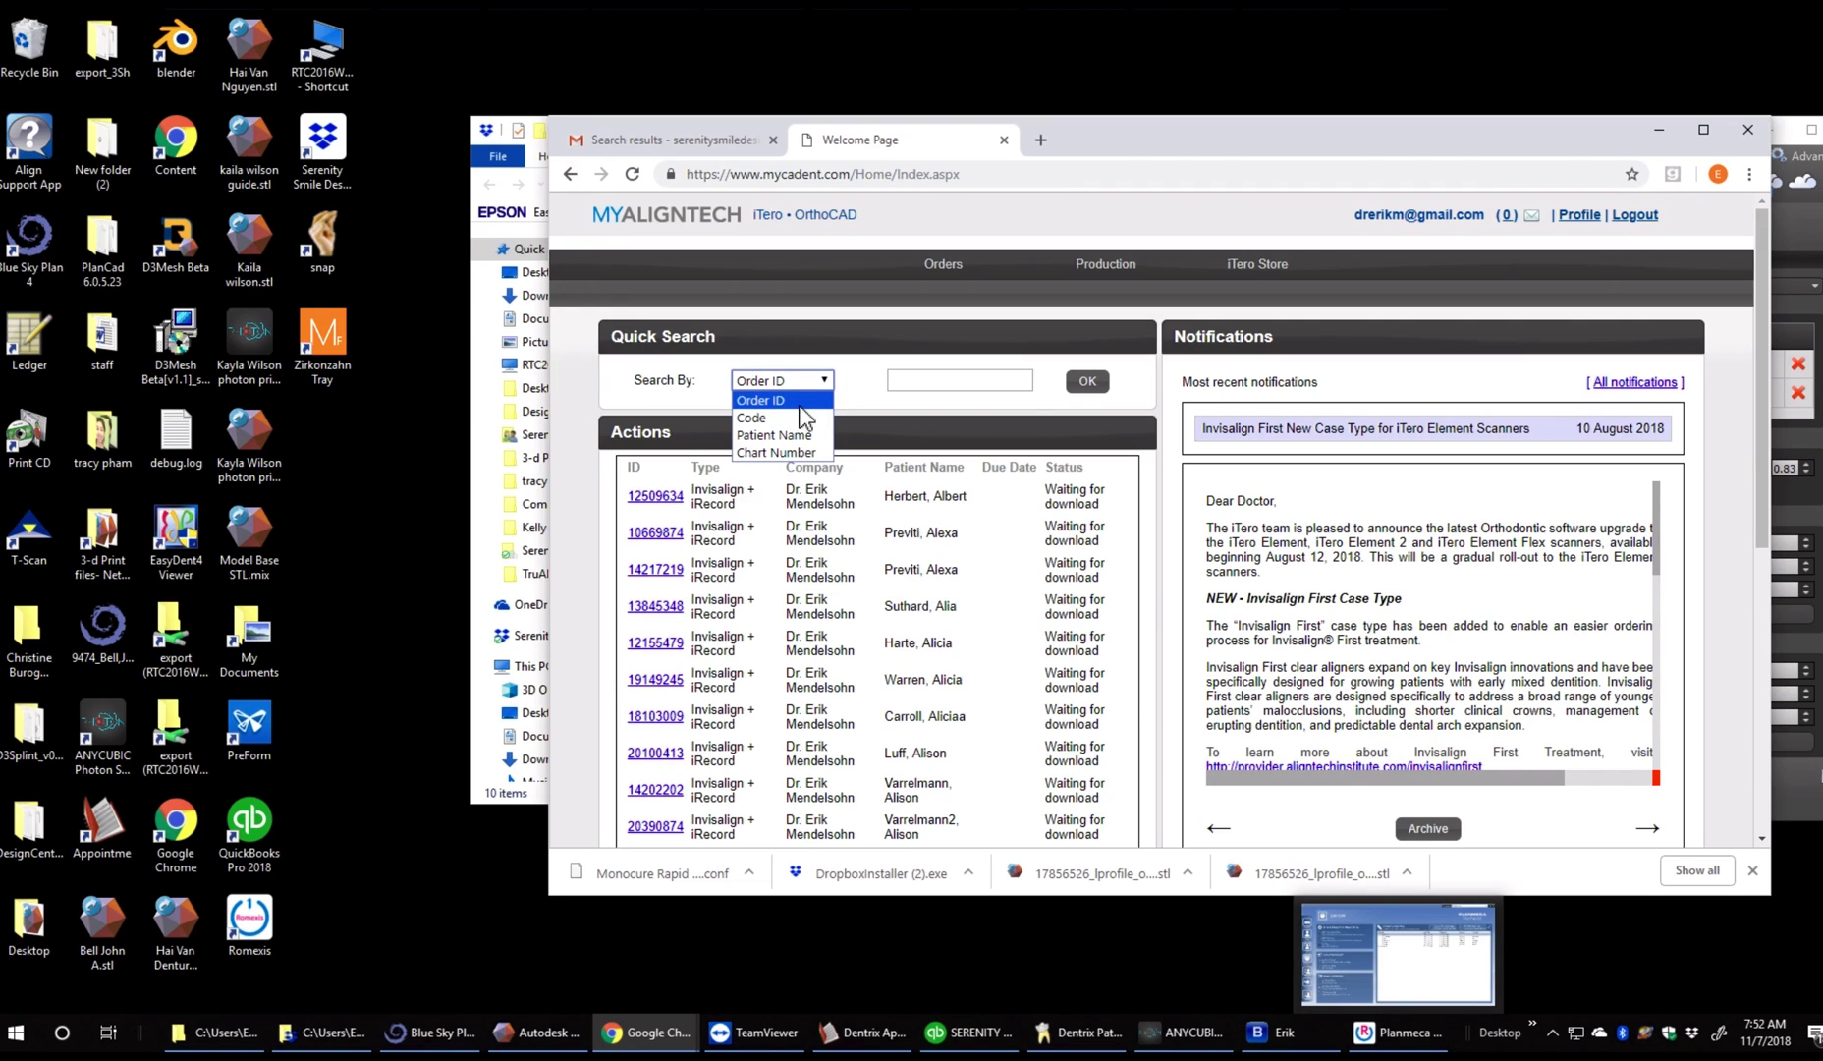
click(790, 435)
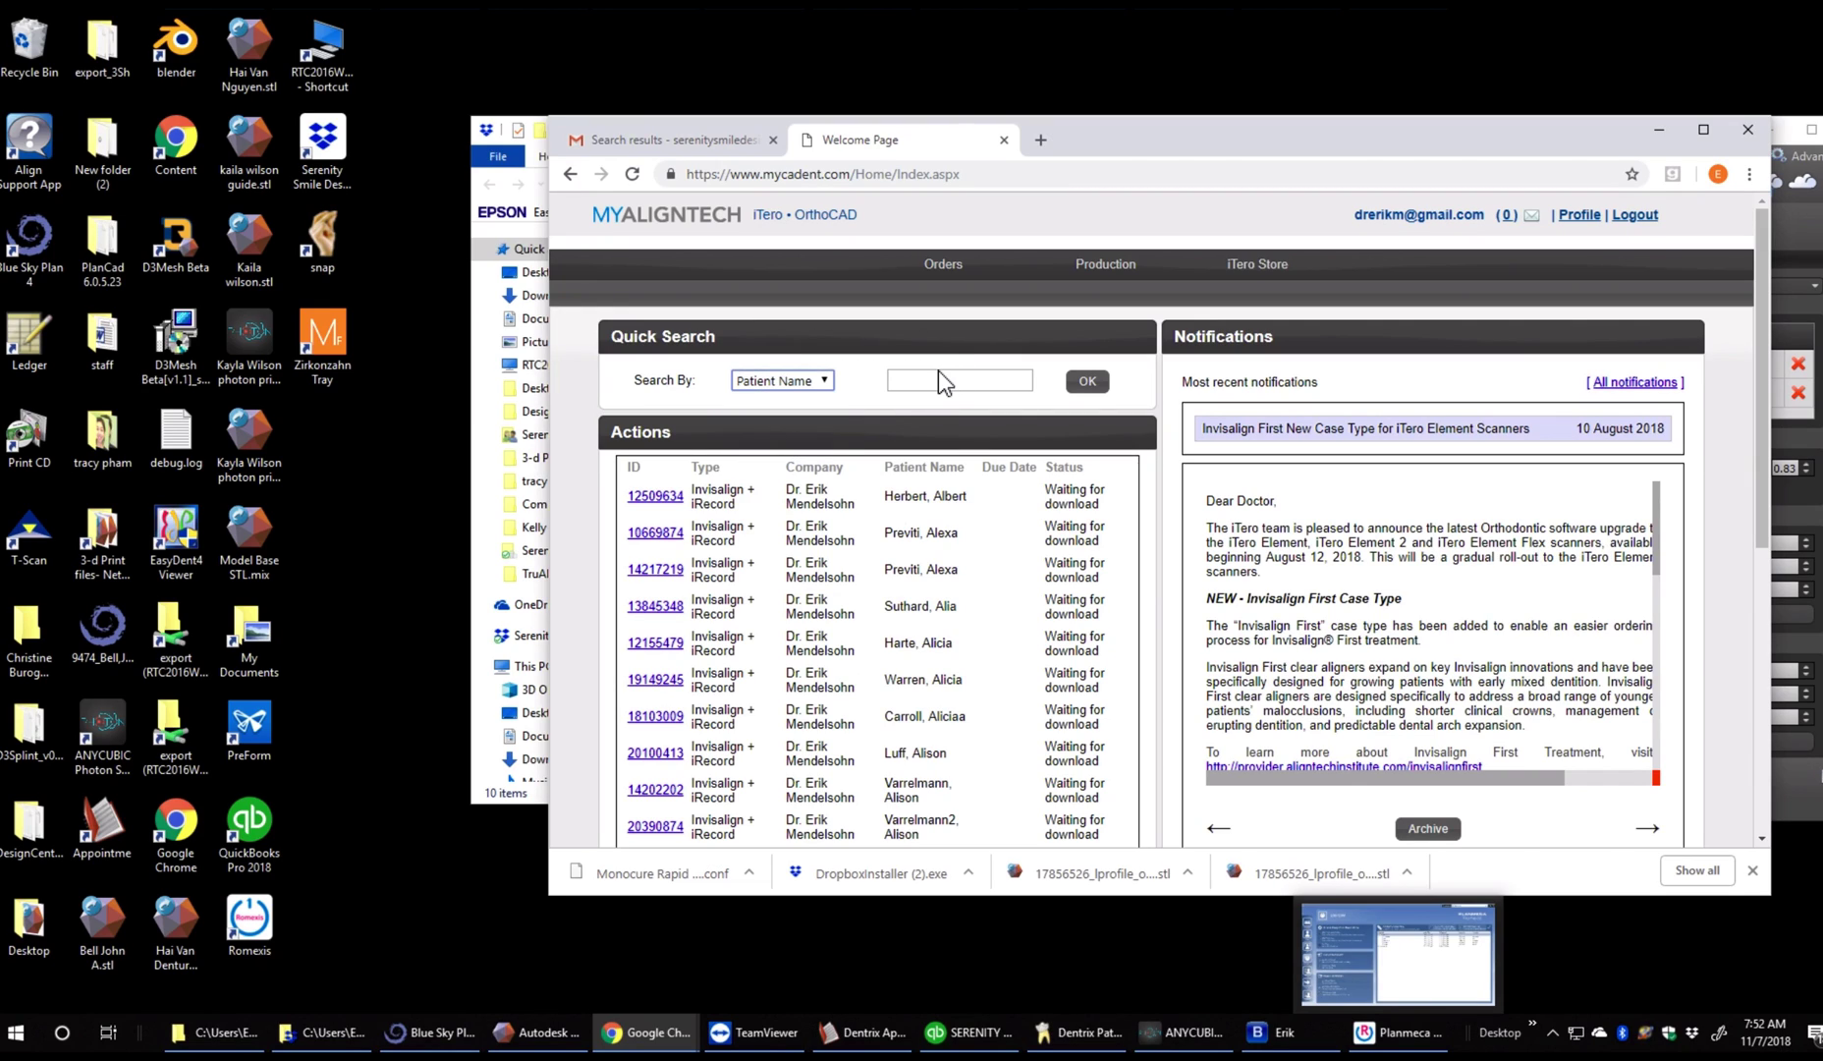
click(937, 378)
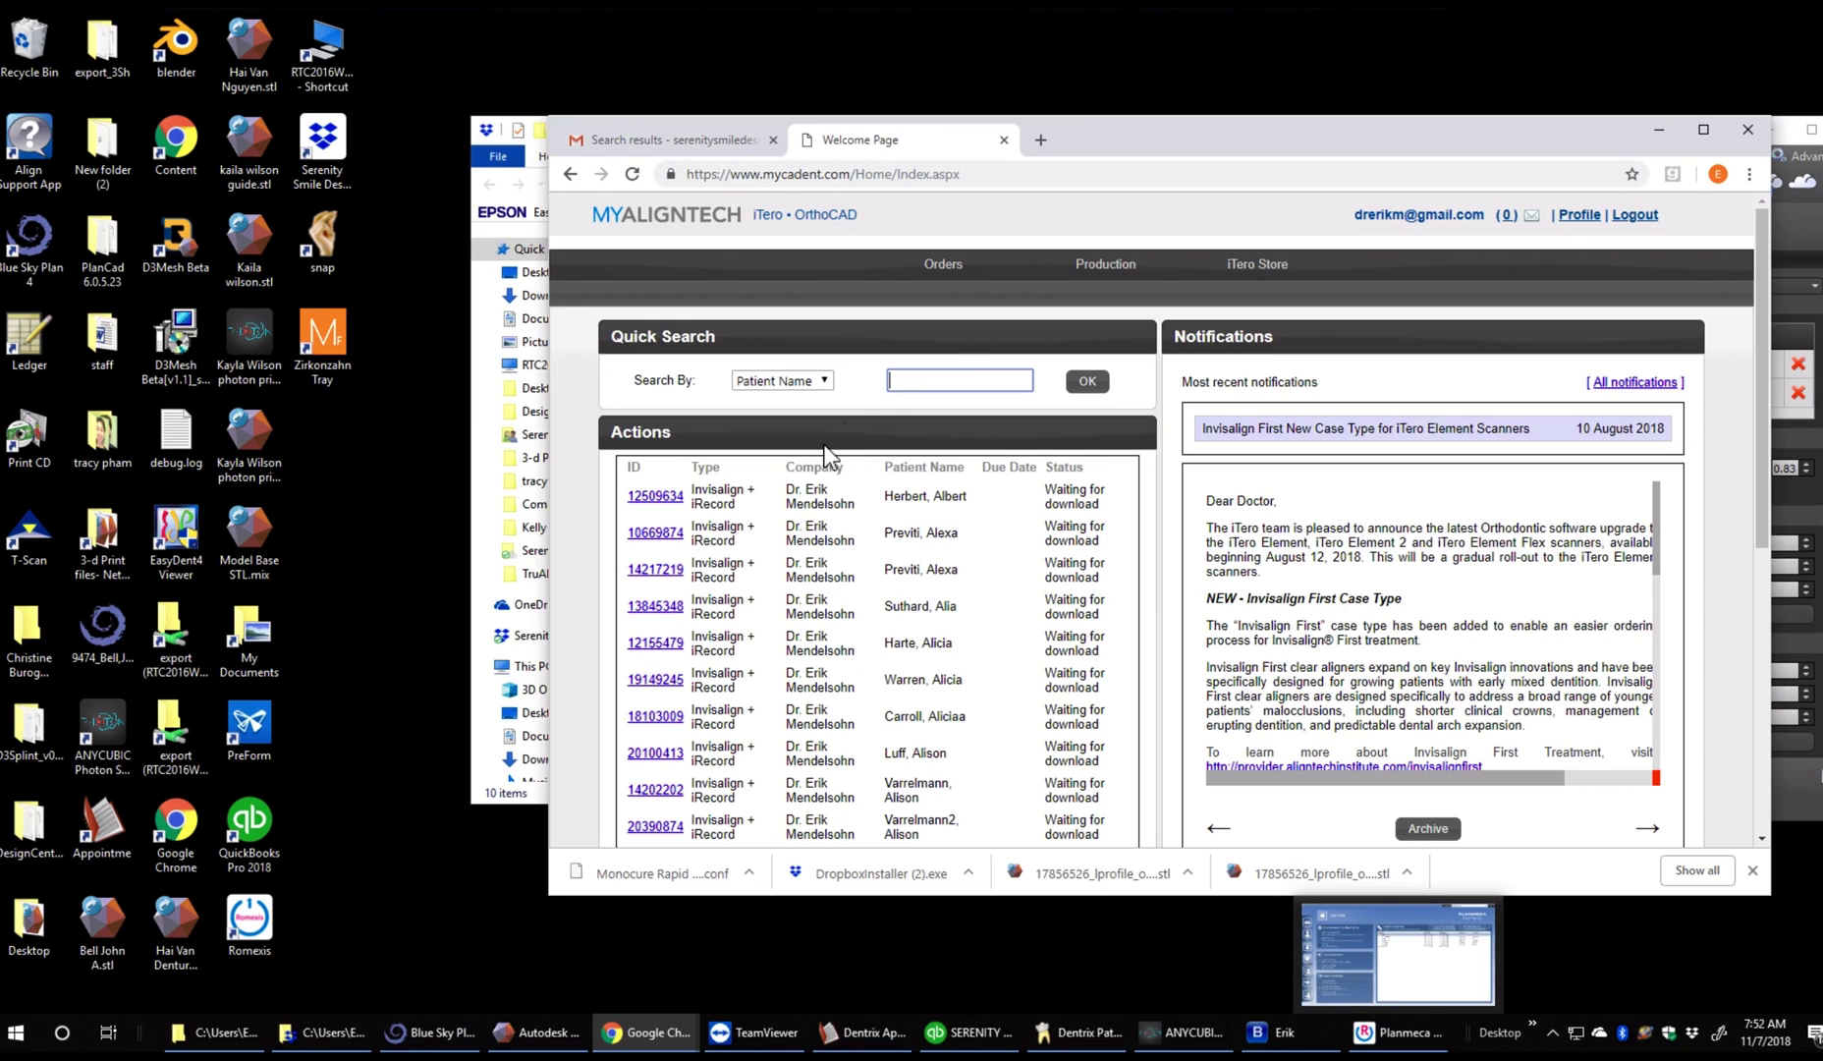
Open the first order under Actions and load its scan in OrthoCAD for export, agreeing to define a models storage folder.
click(655, 498)
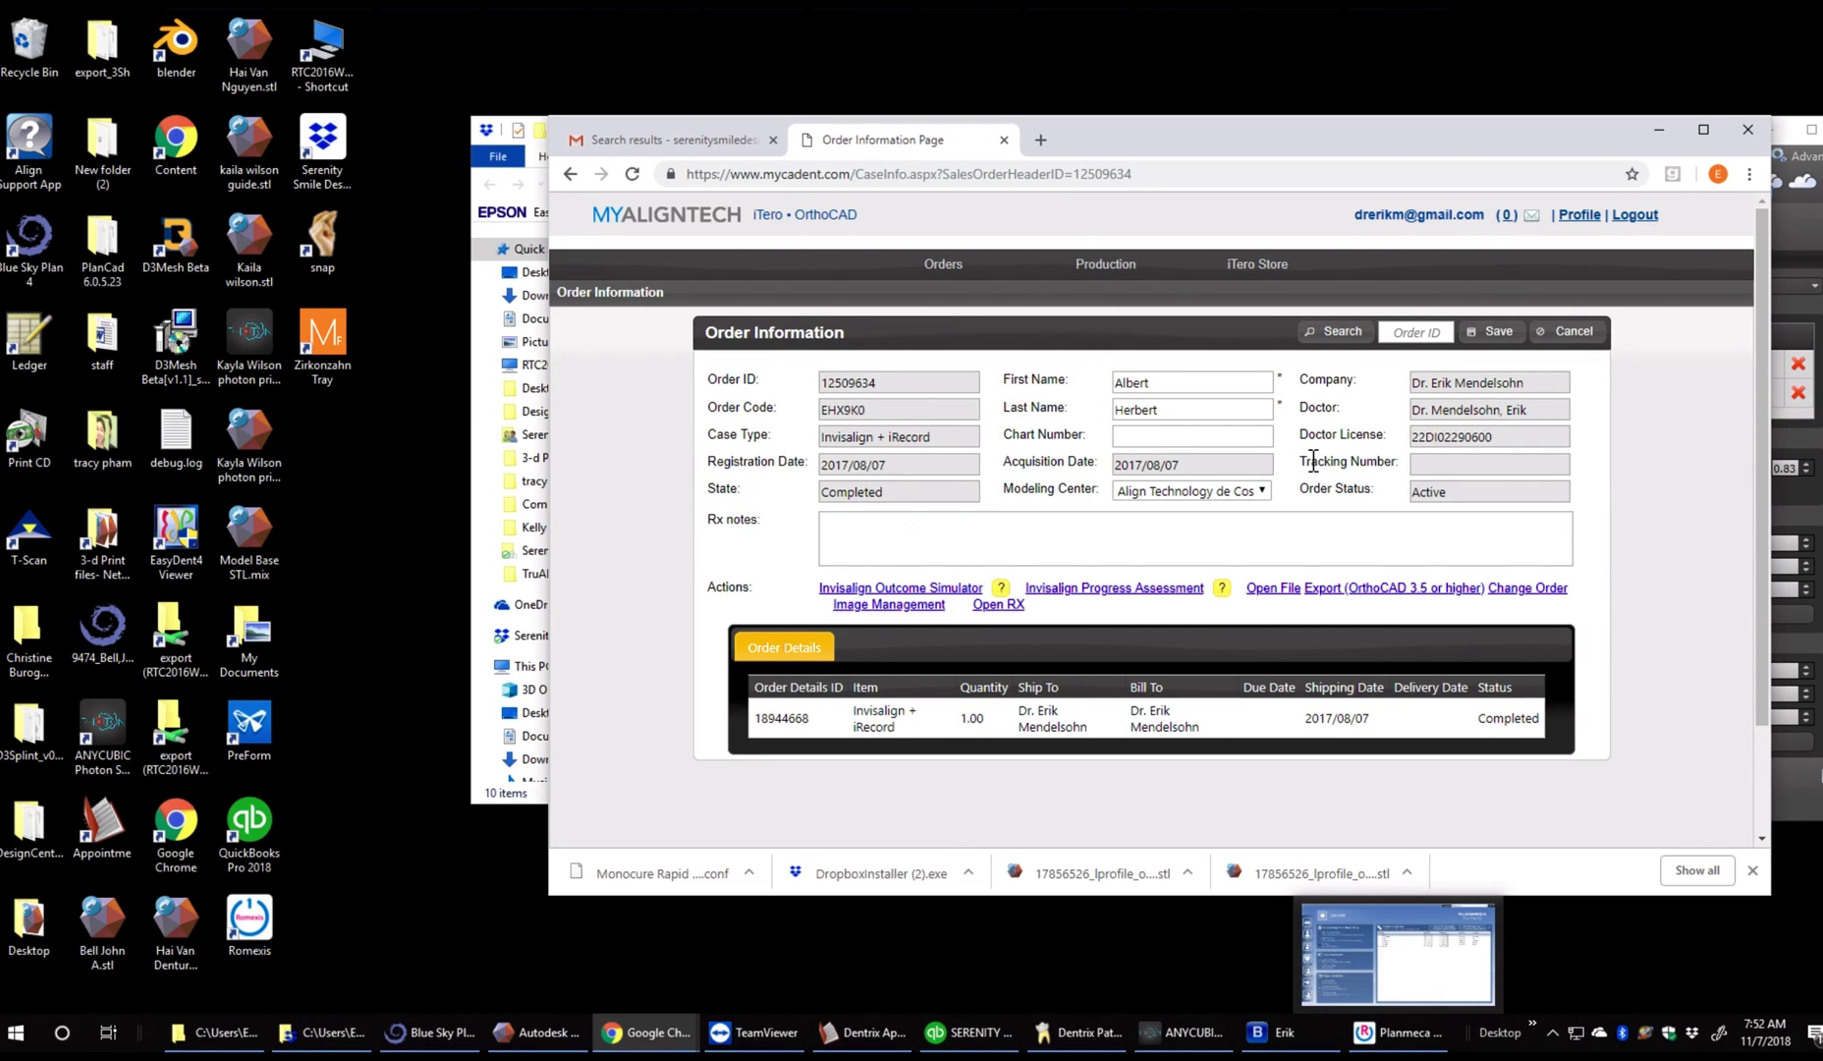
click(1353, 596)
click(1351, 587)
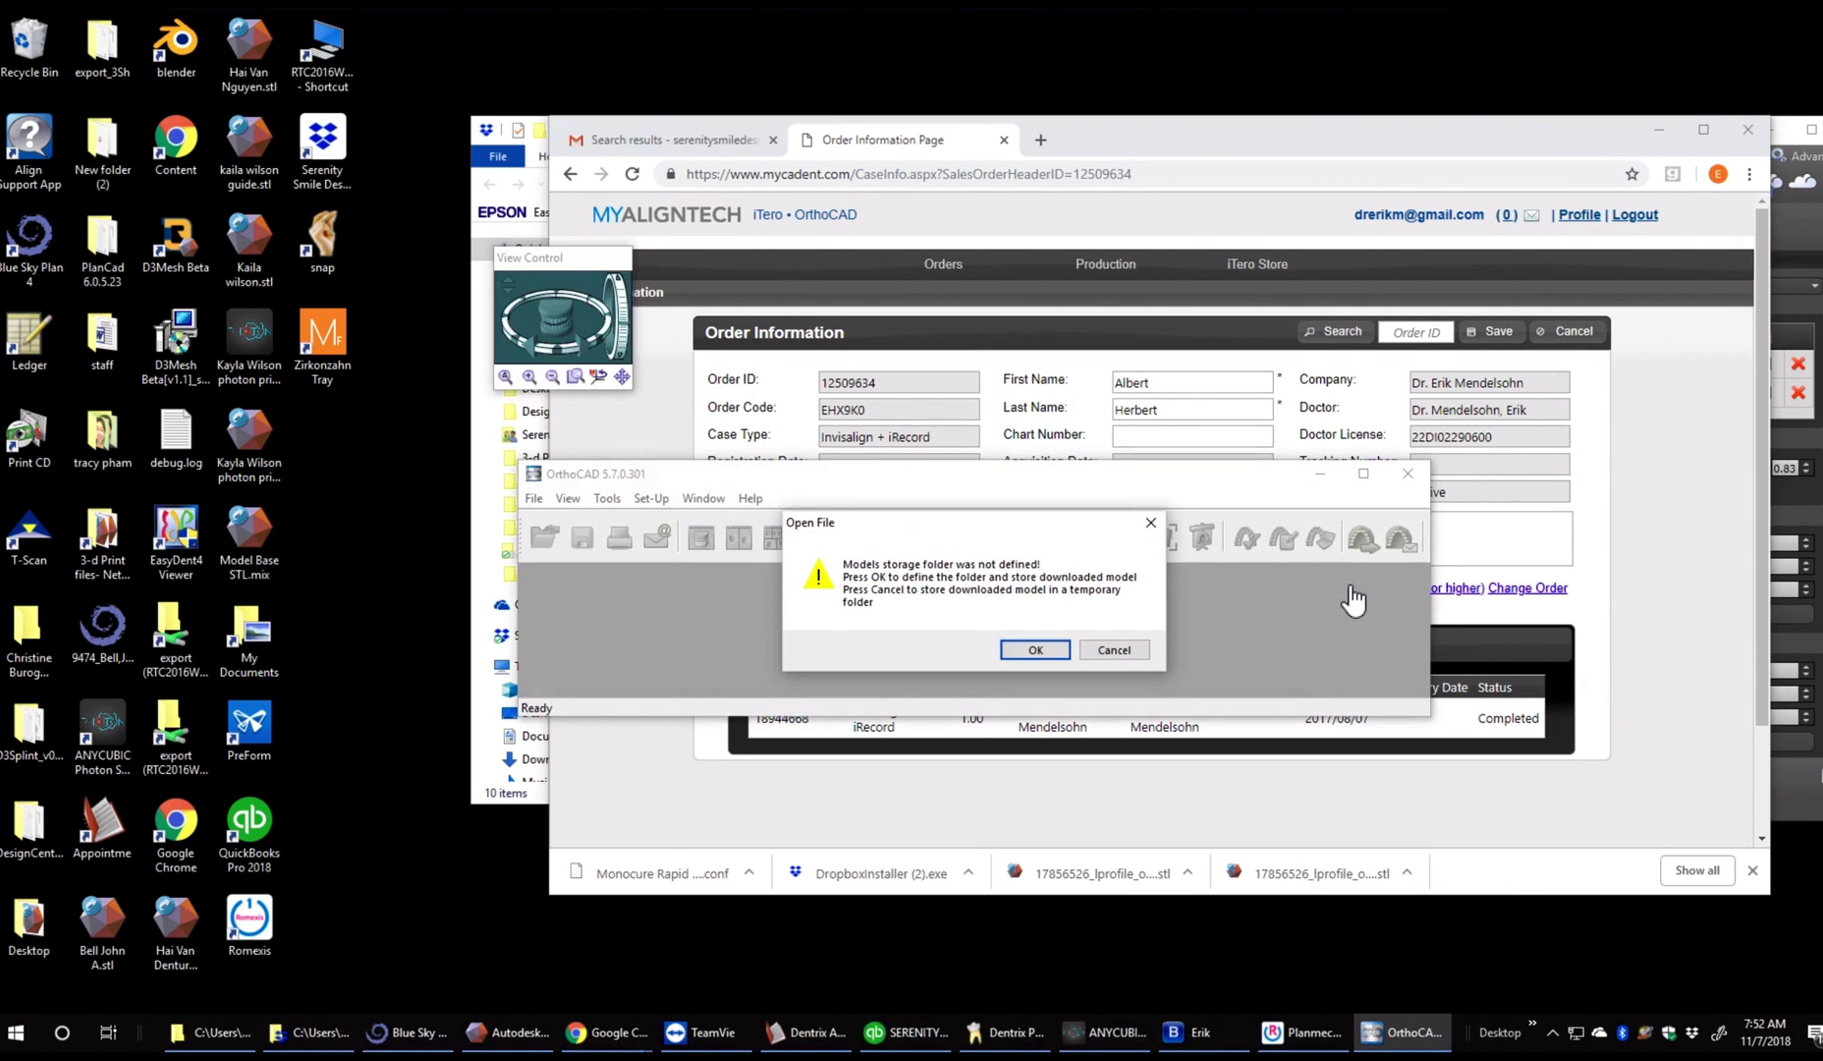
click(1028, 648)
click(889, 785)
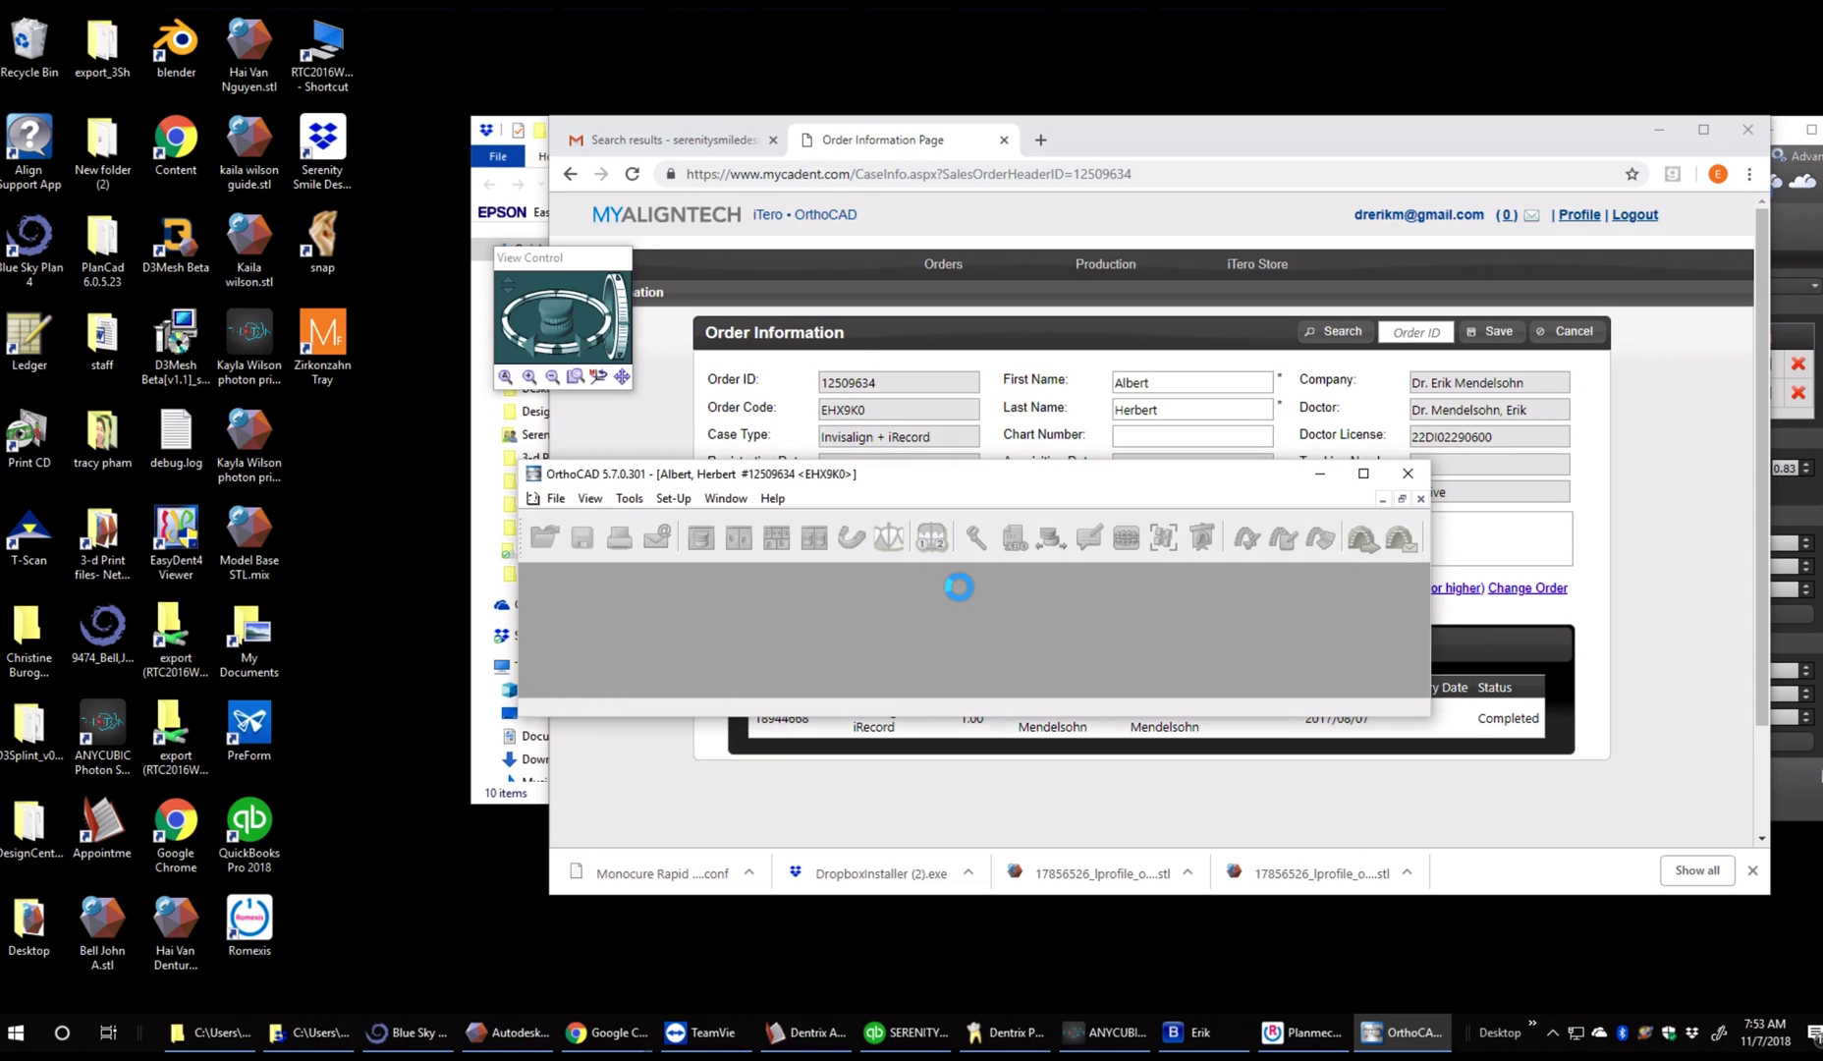
Set the OrthoCAD export type to Open Shell and the data format to File per Arch (arches oriented in occlusion).
click(637, 130)
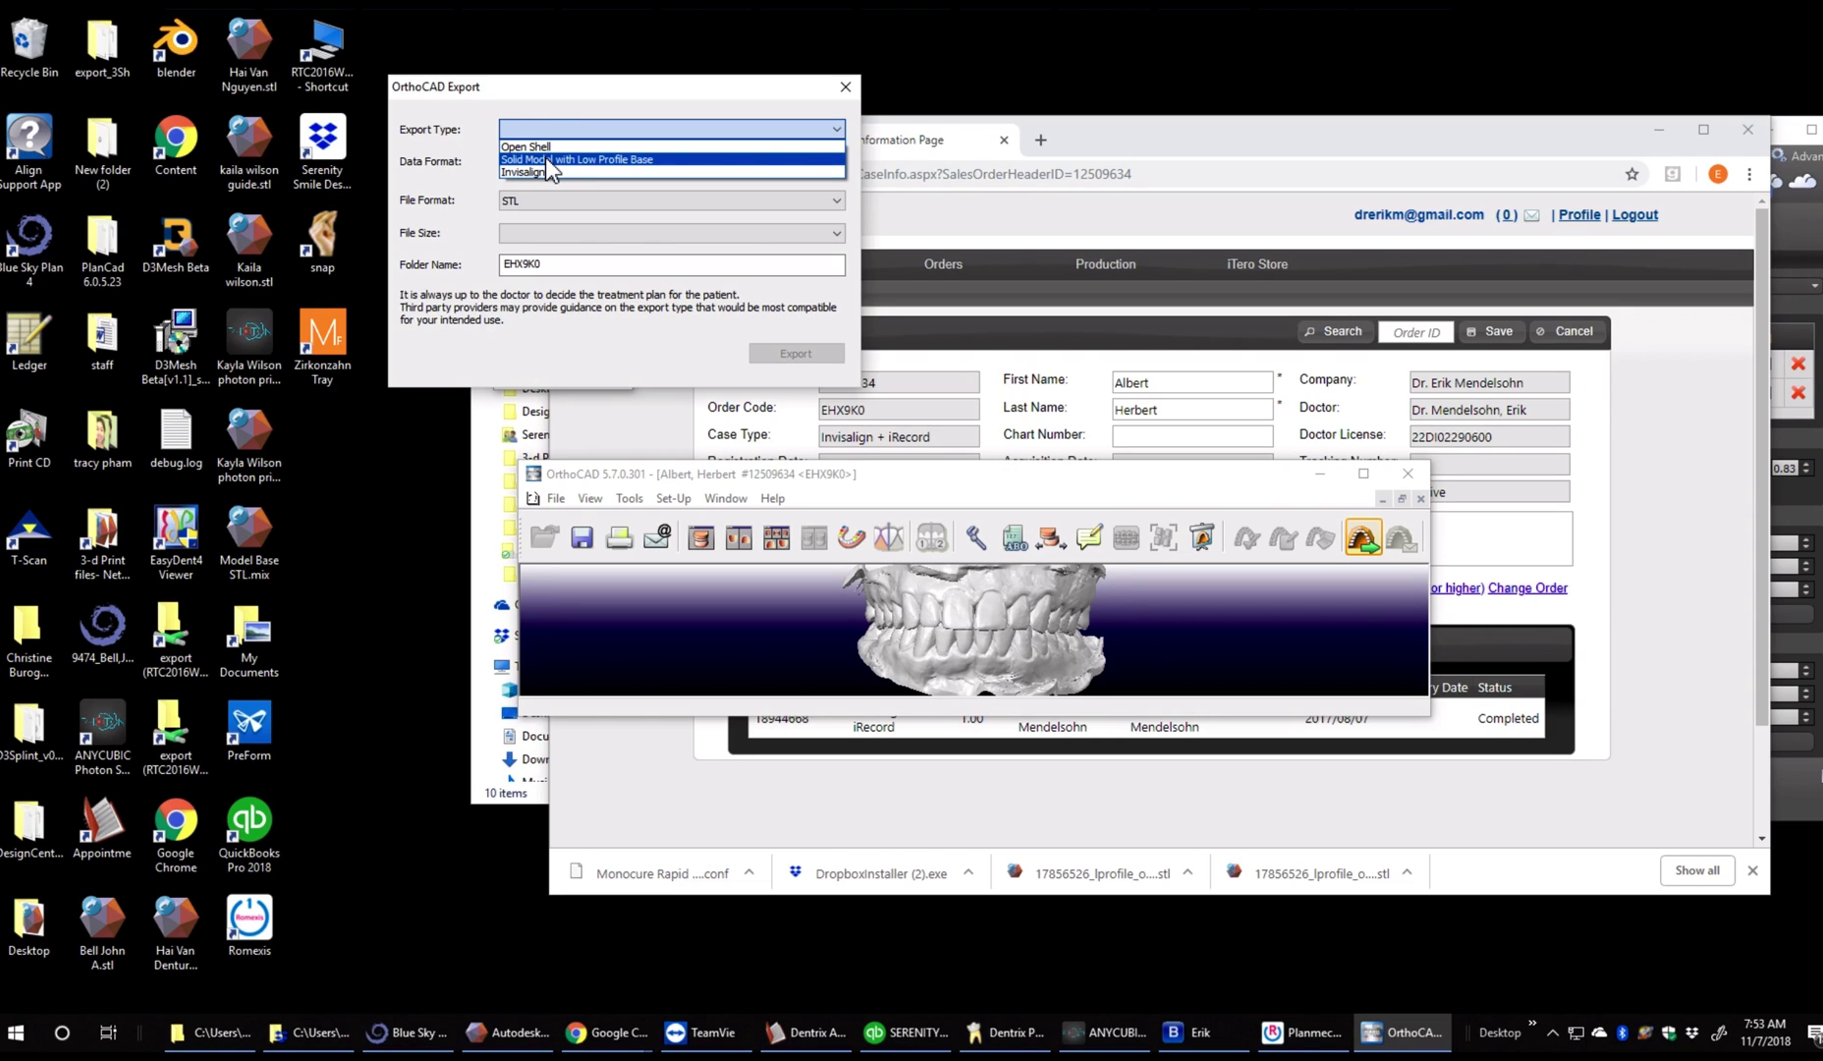
click(548, 160)
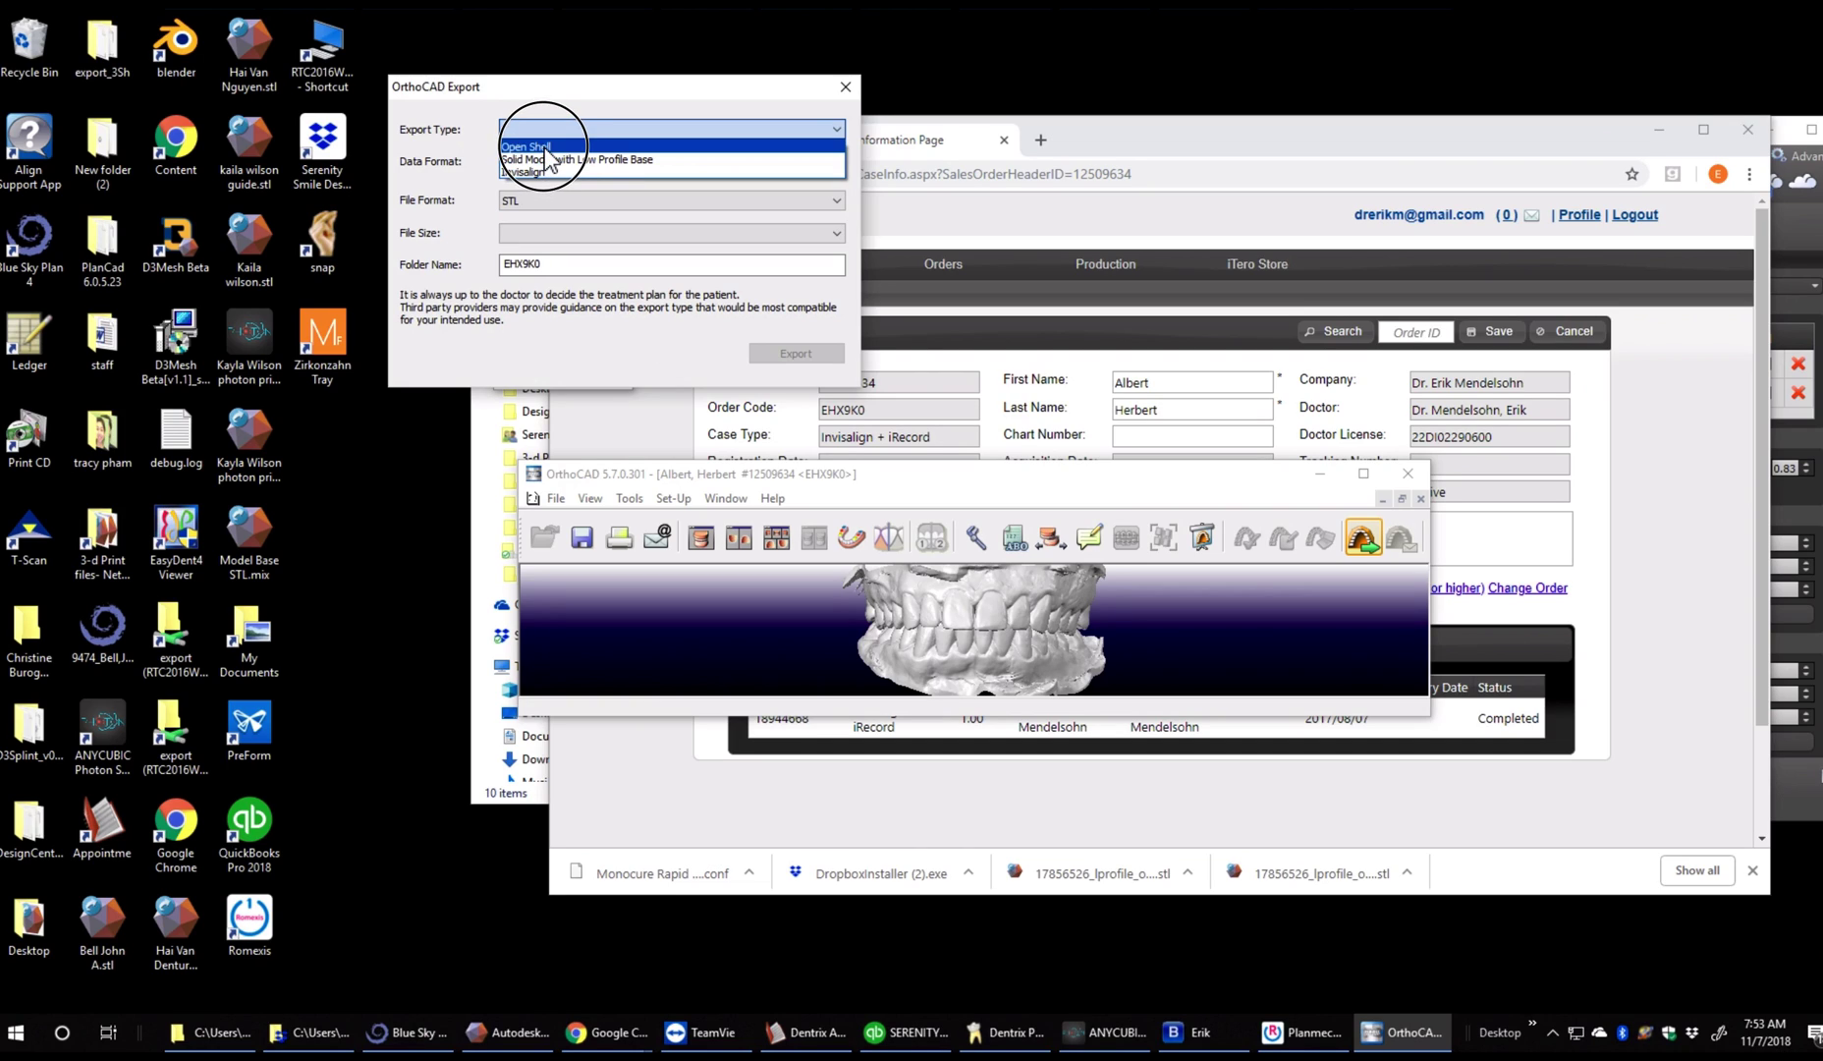
click(541, 146)
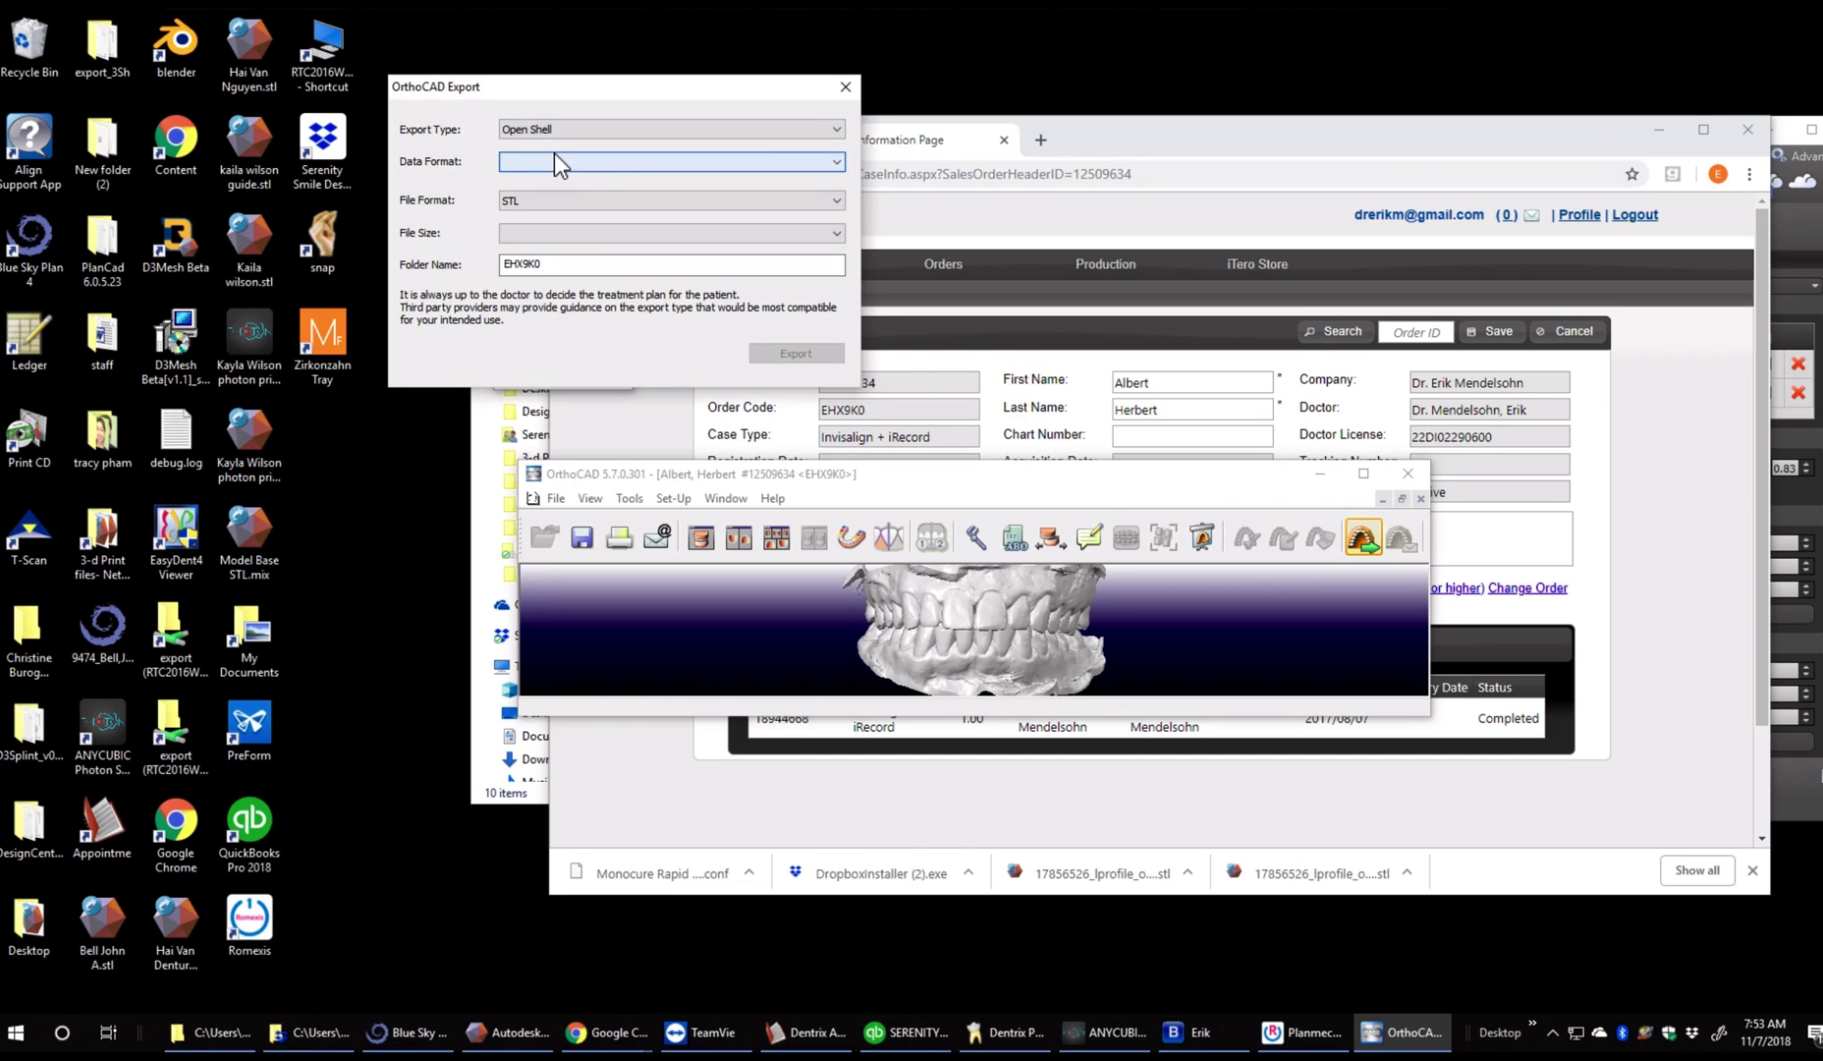
click(552, 159)
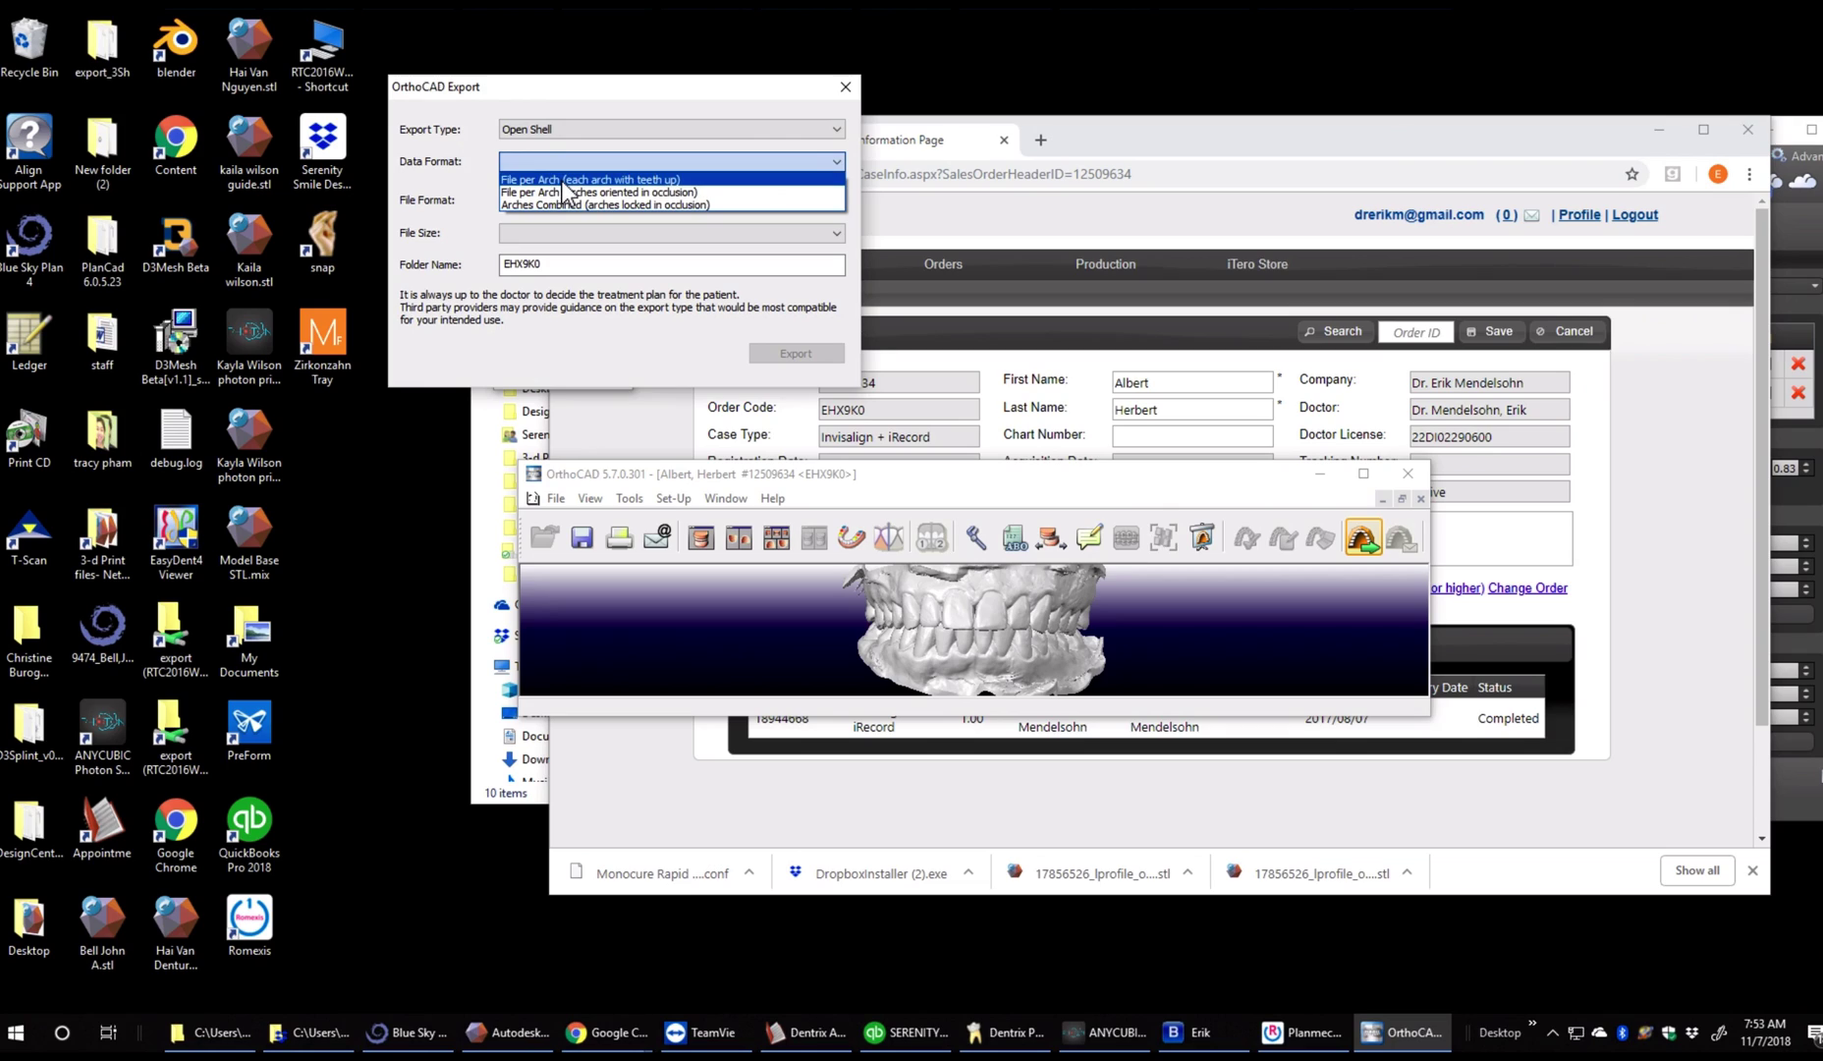
click(567, 193)
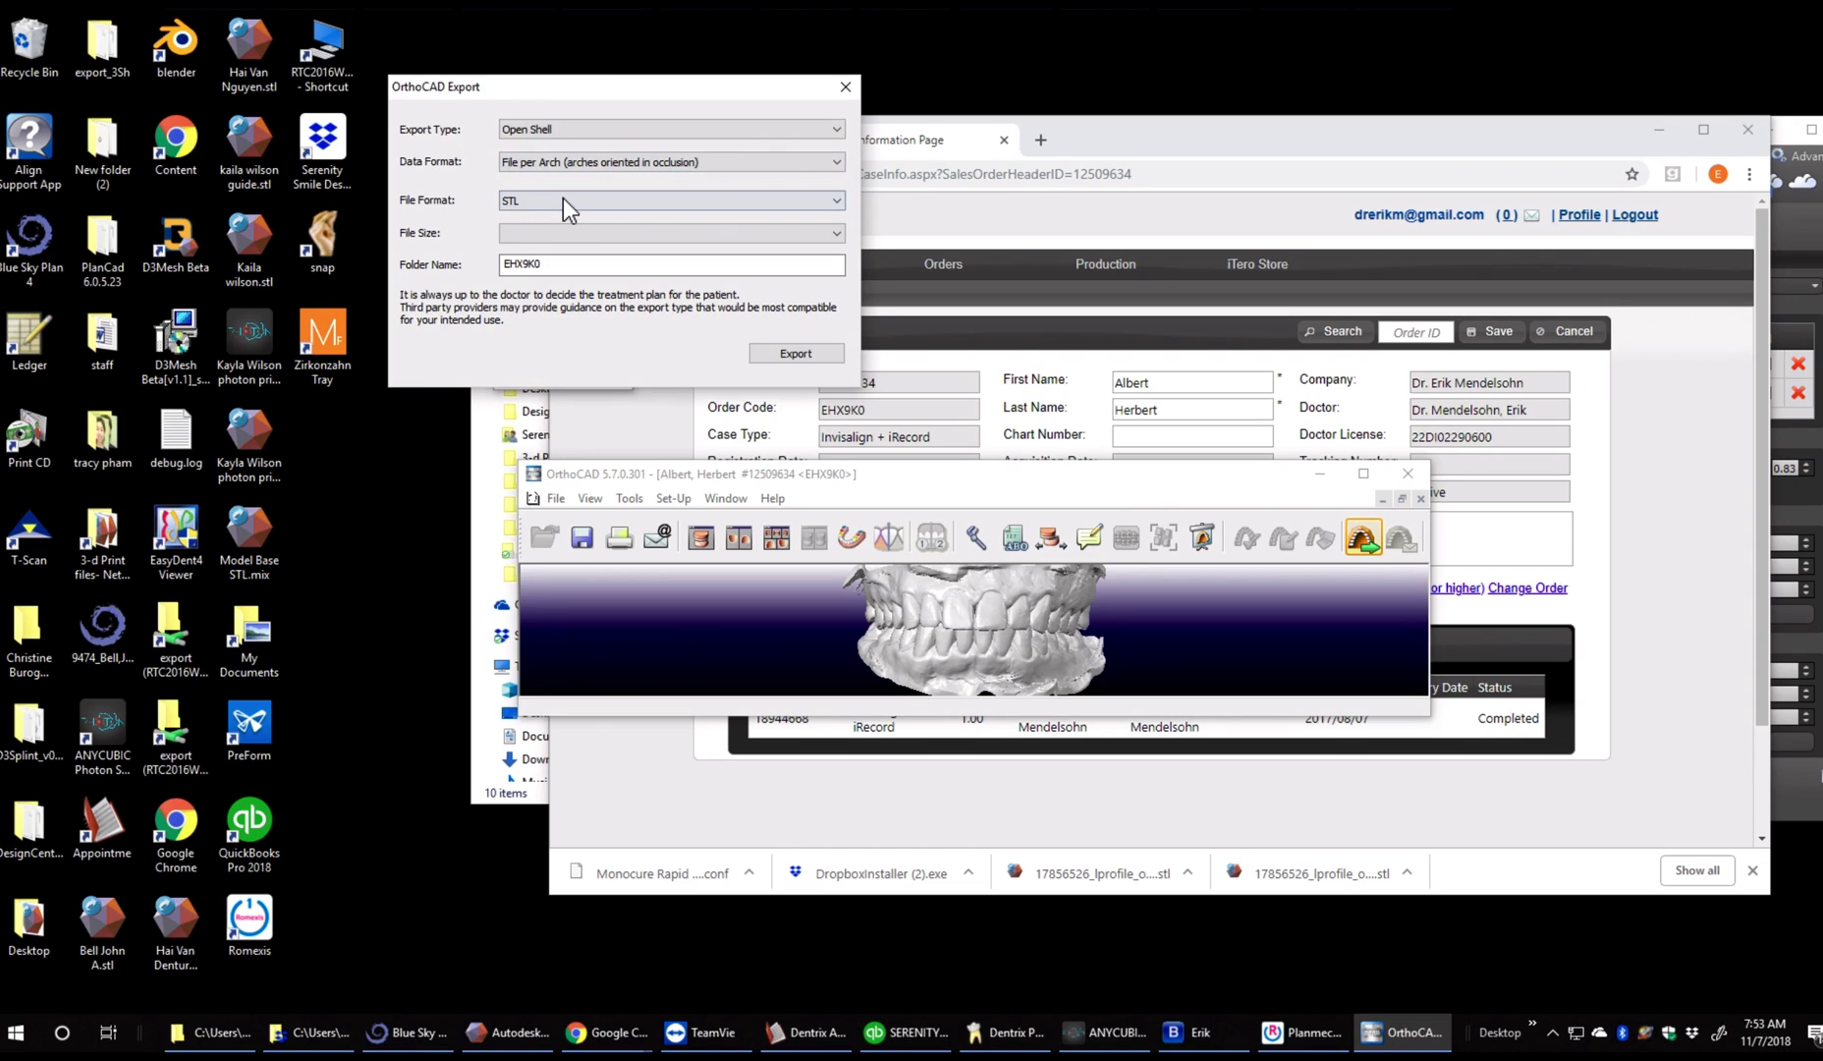
Set the export file format to STL + PLY and the file size to High Quality (large file).
click(564, 199)
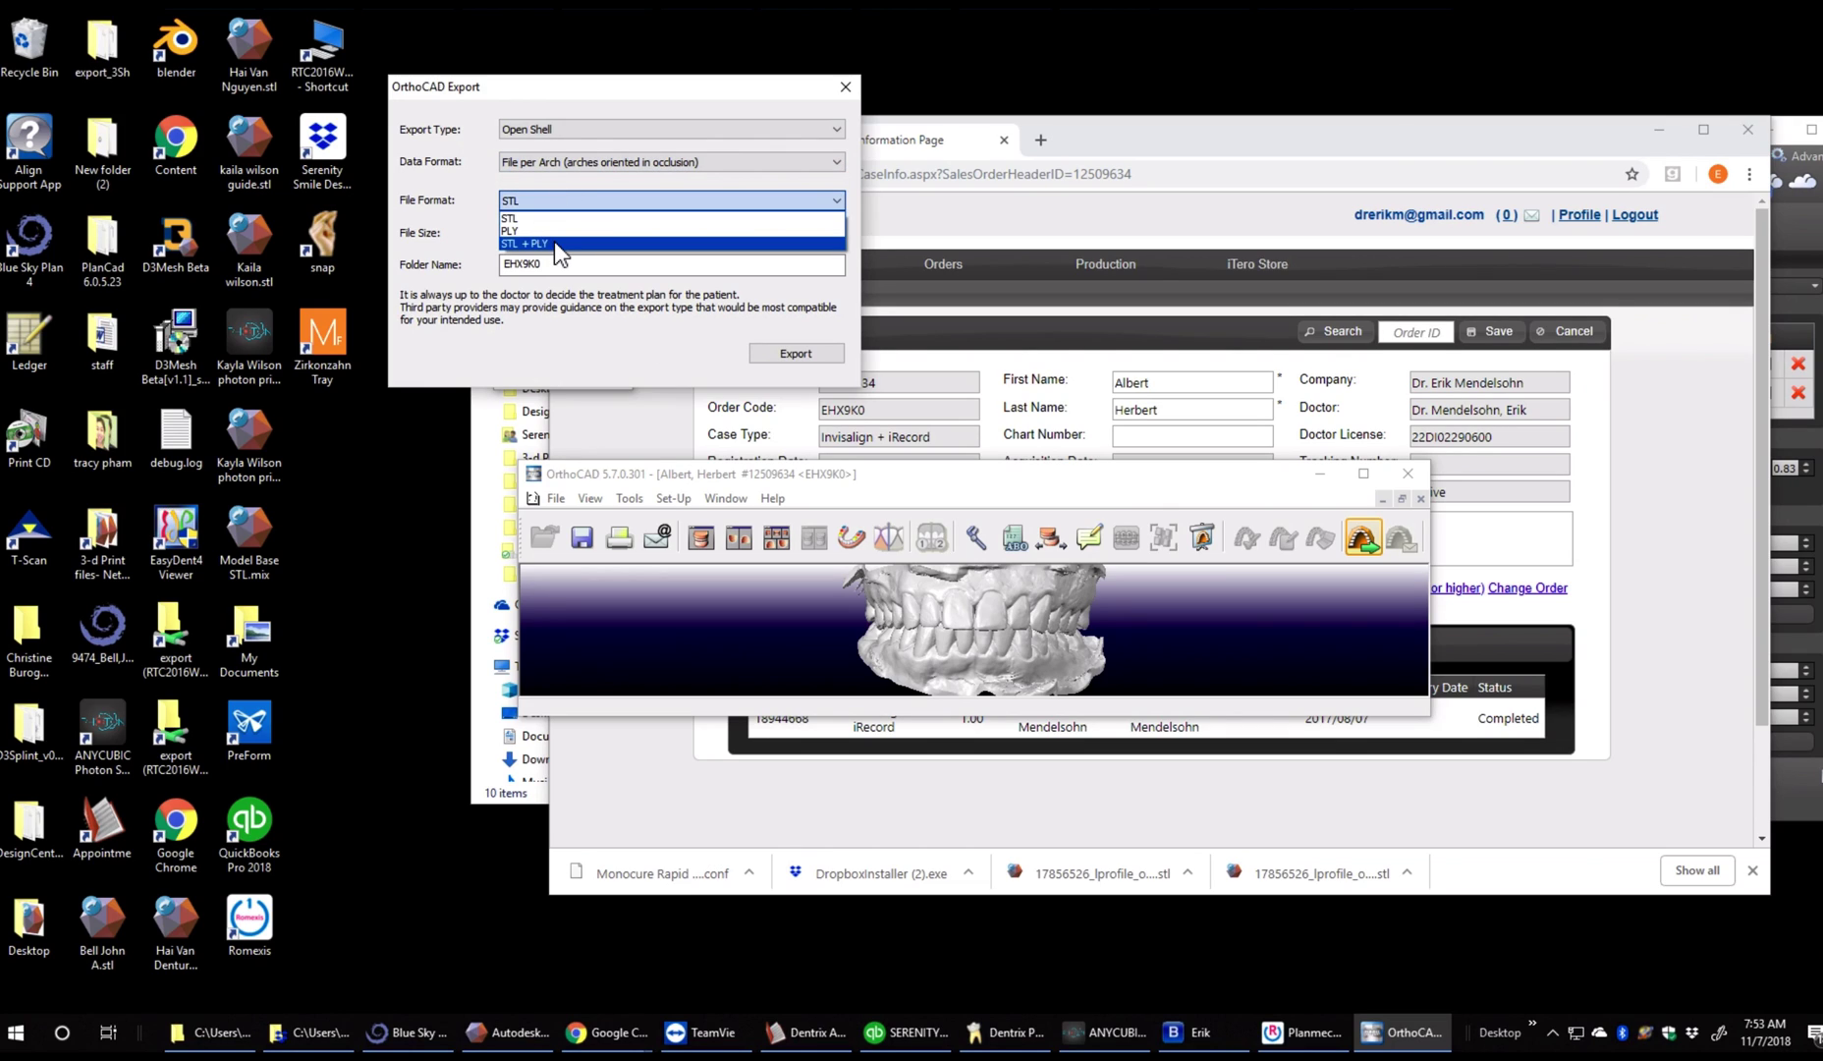
click(554, 240)
click(558, 231)
click(511, 200)
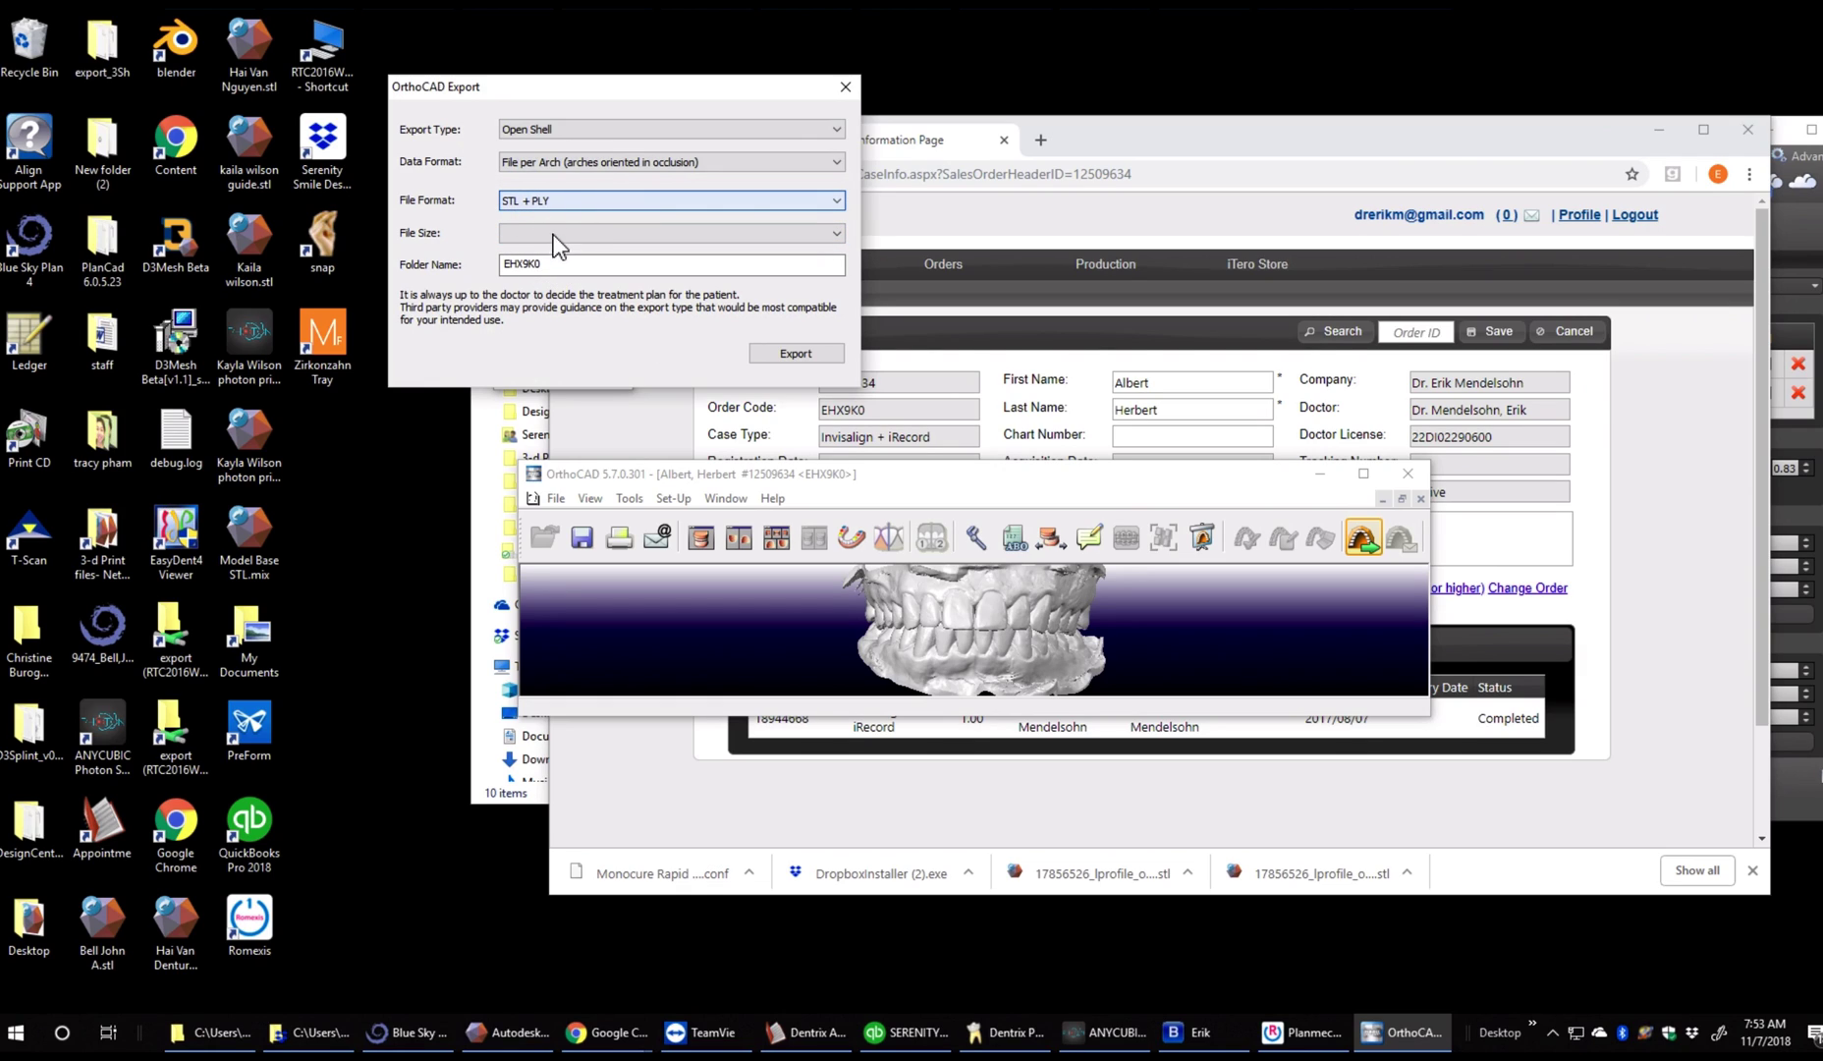
click(554, 234)
click(554, 233)
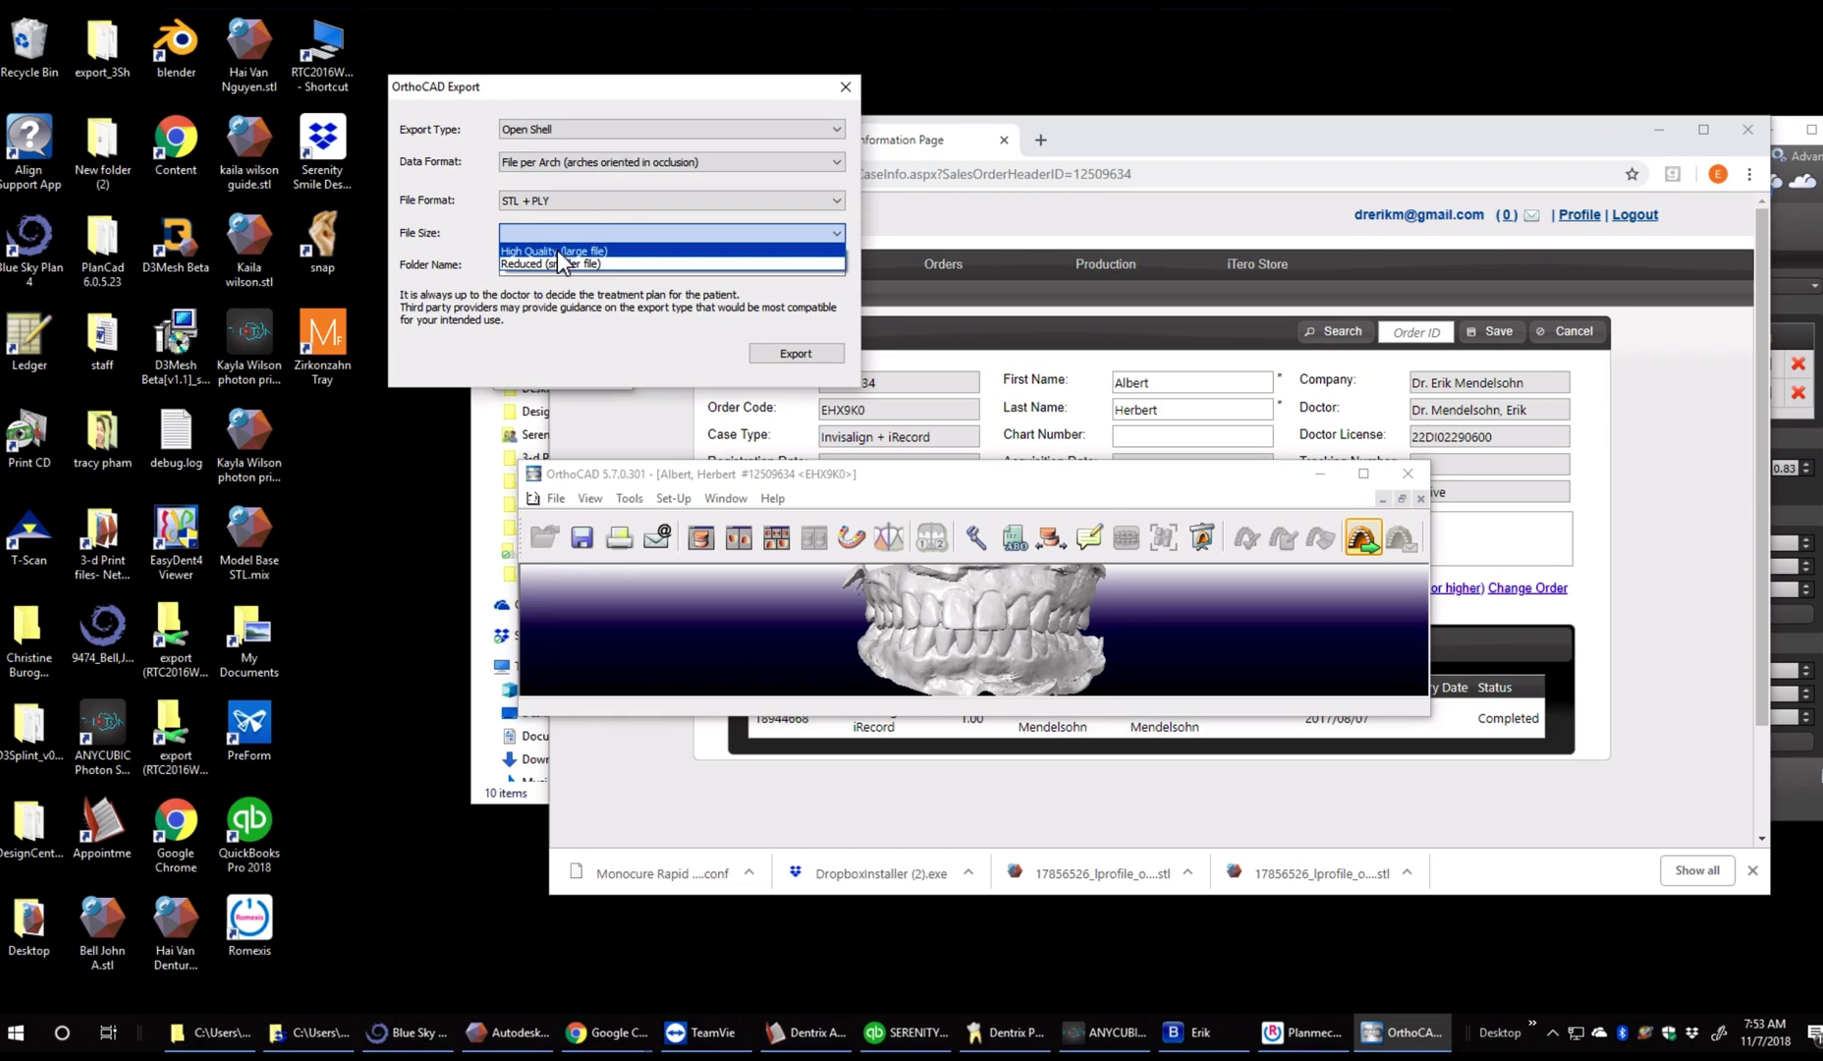
click(556, 251)
Name the export folder with the patient's last name, export the model and open the exported files' location.
drag(541, 265, 486, 266)
text(herbert)
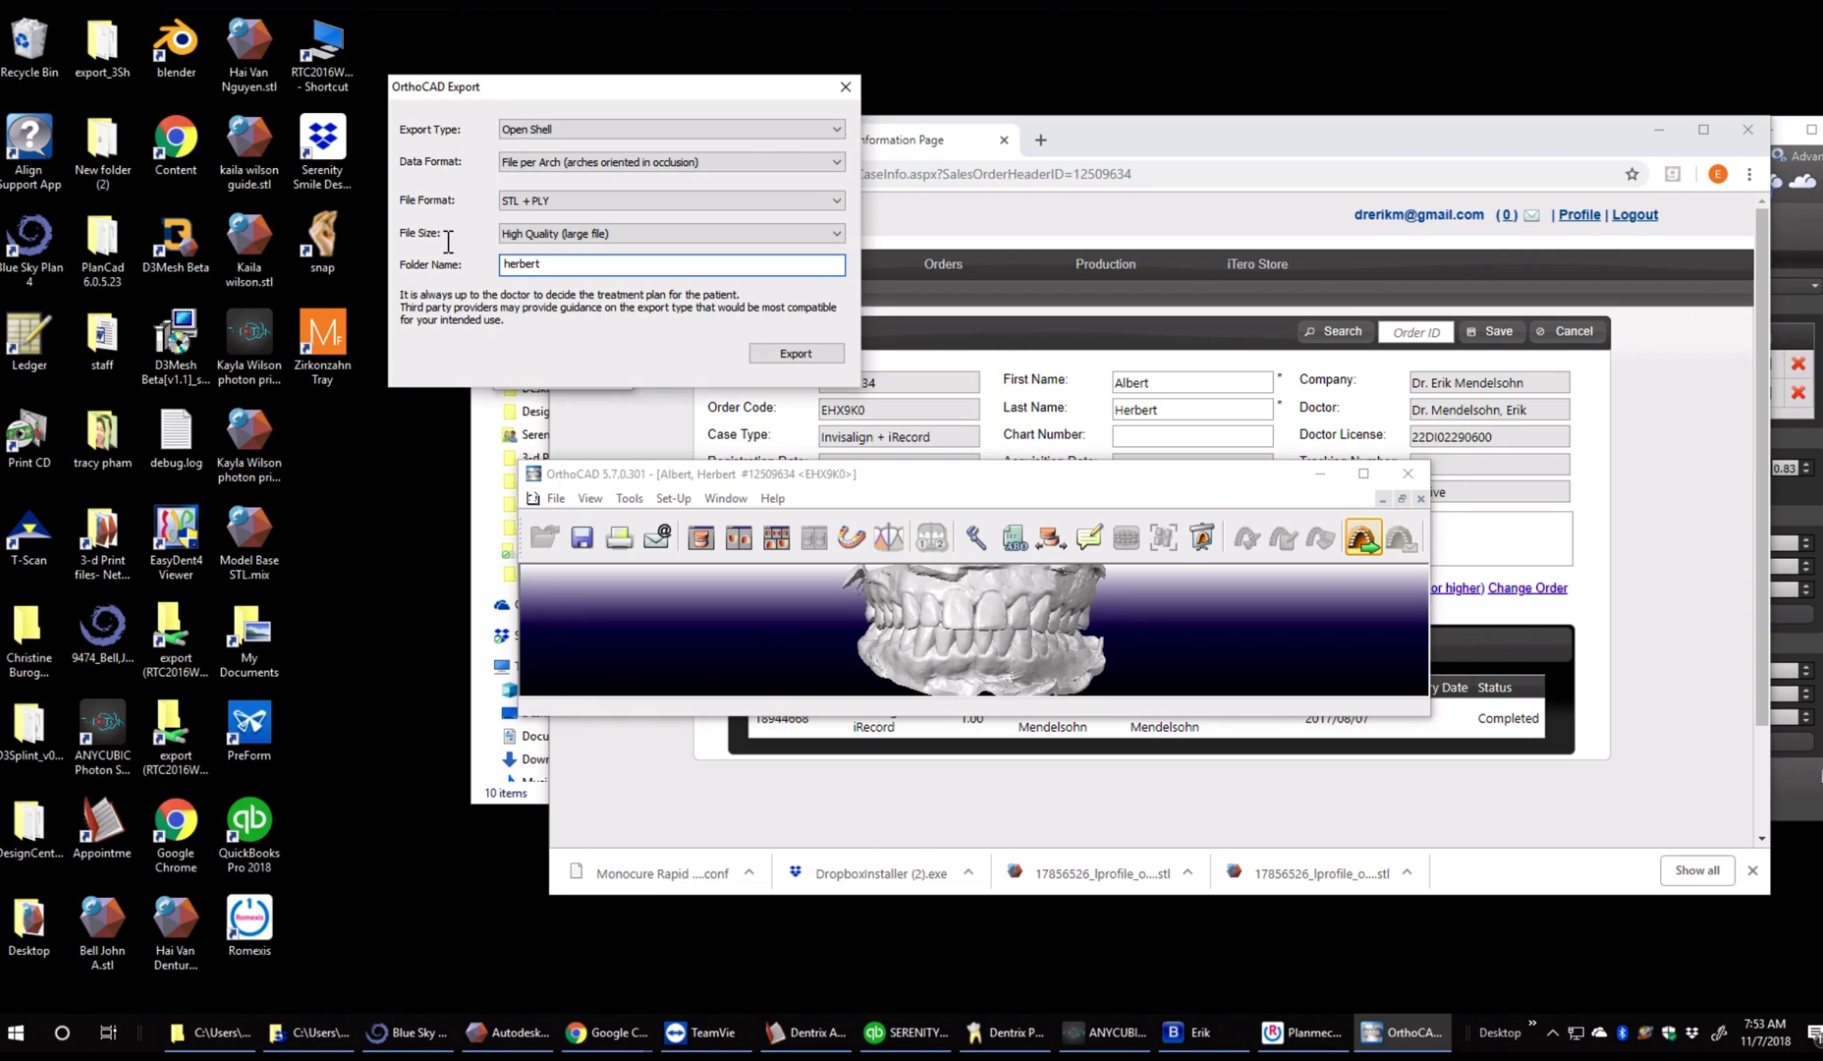
click(794, 356)
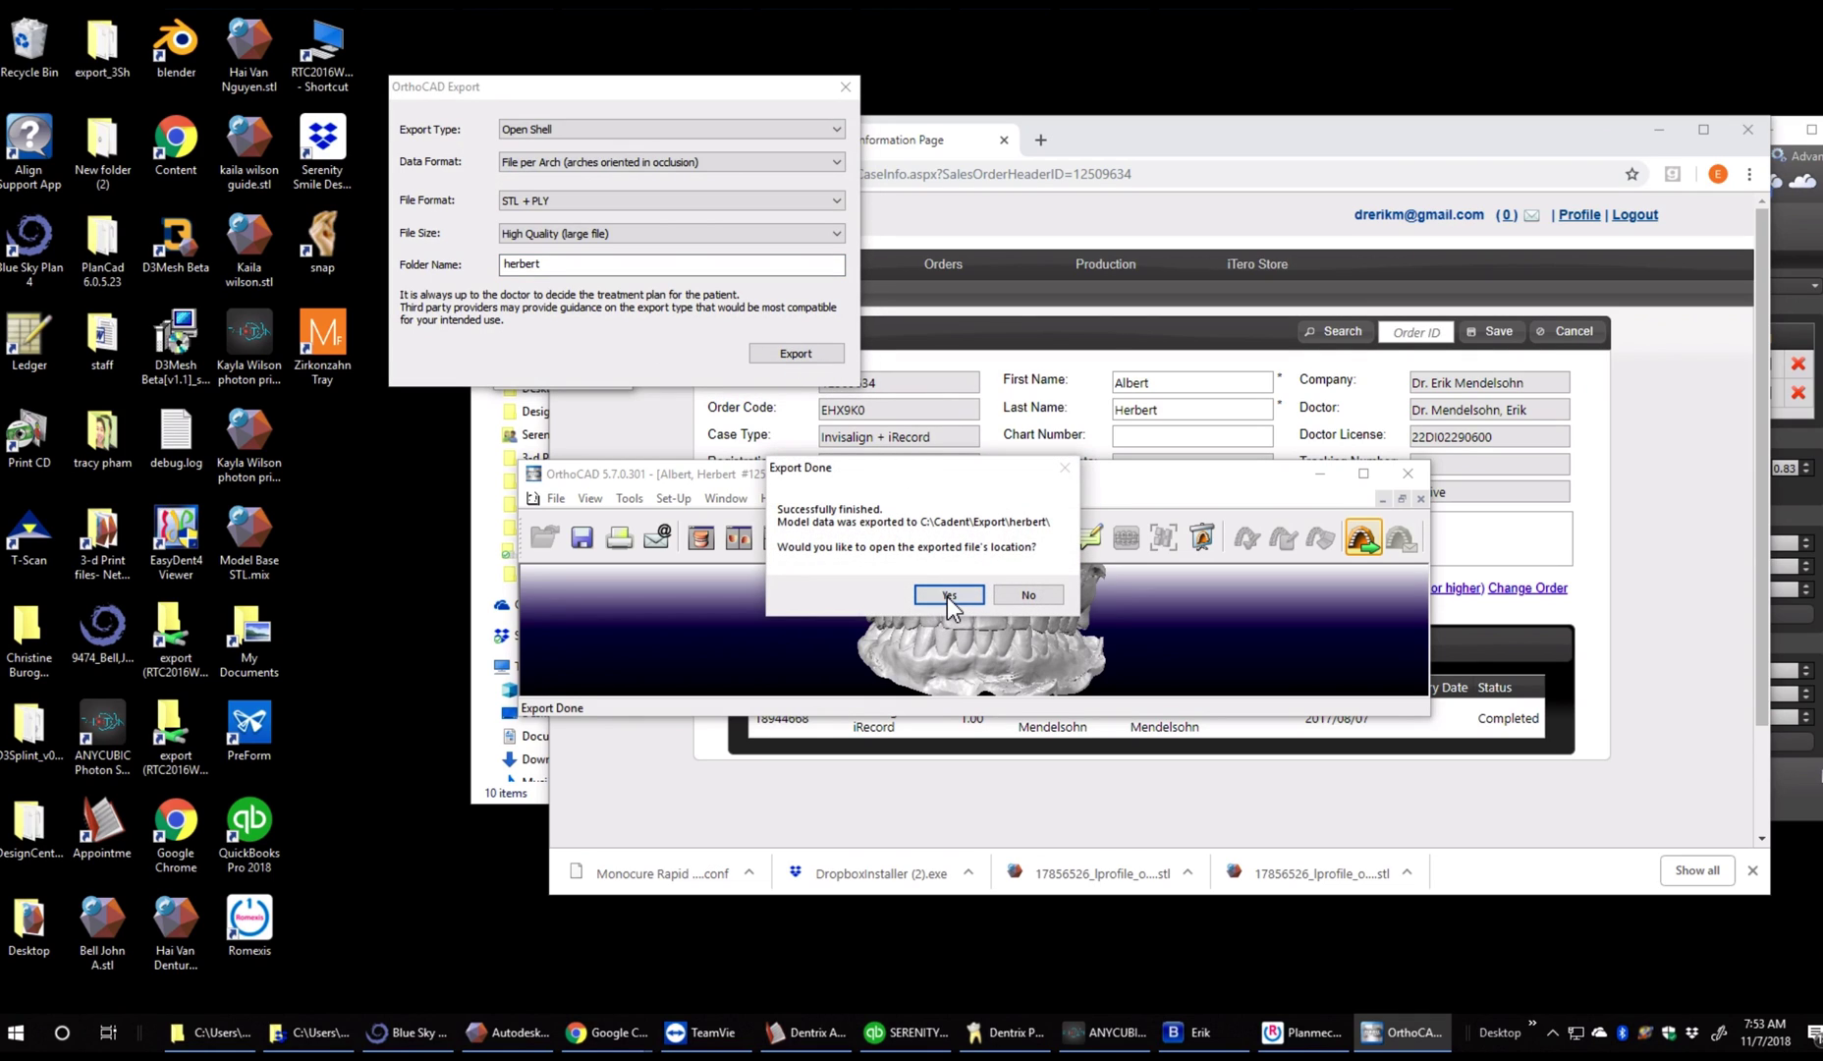
click(948, 595)
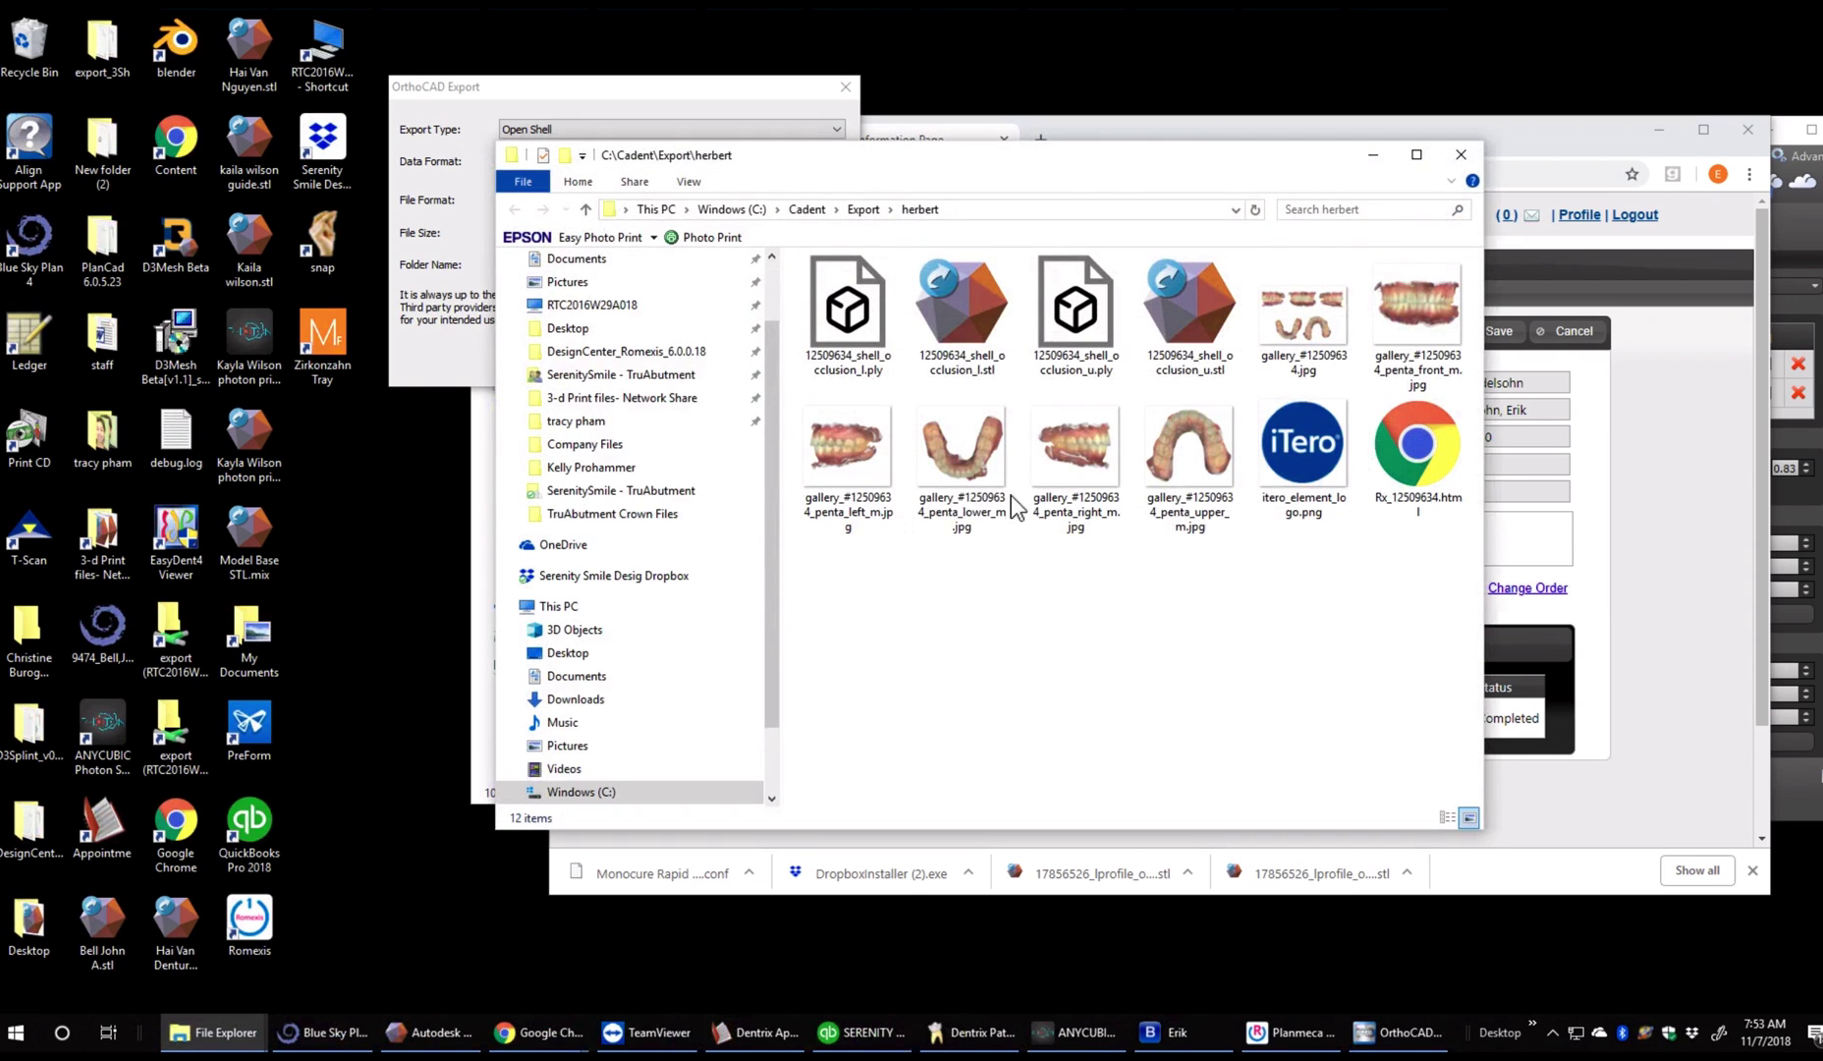
Open the exported lower-arch STL in Meshmixer, examine the arch from above and close the program.
click(958, 298)
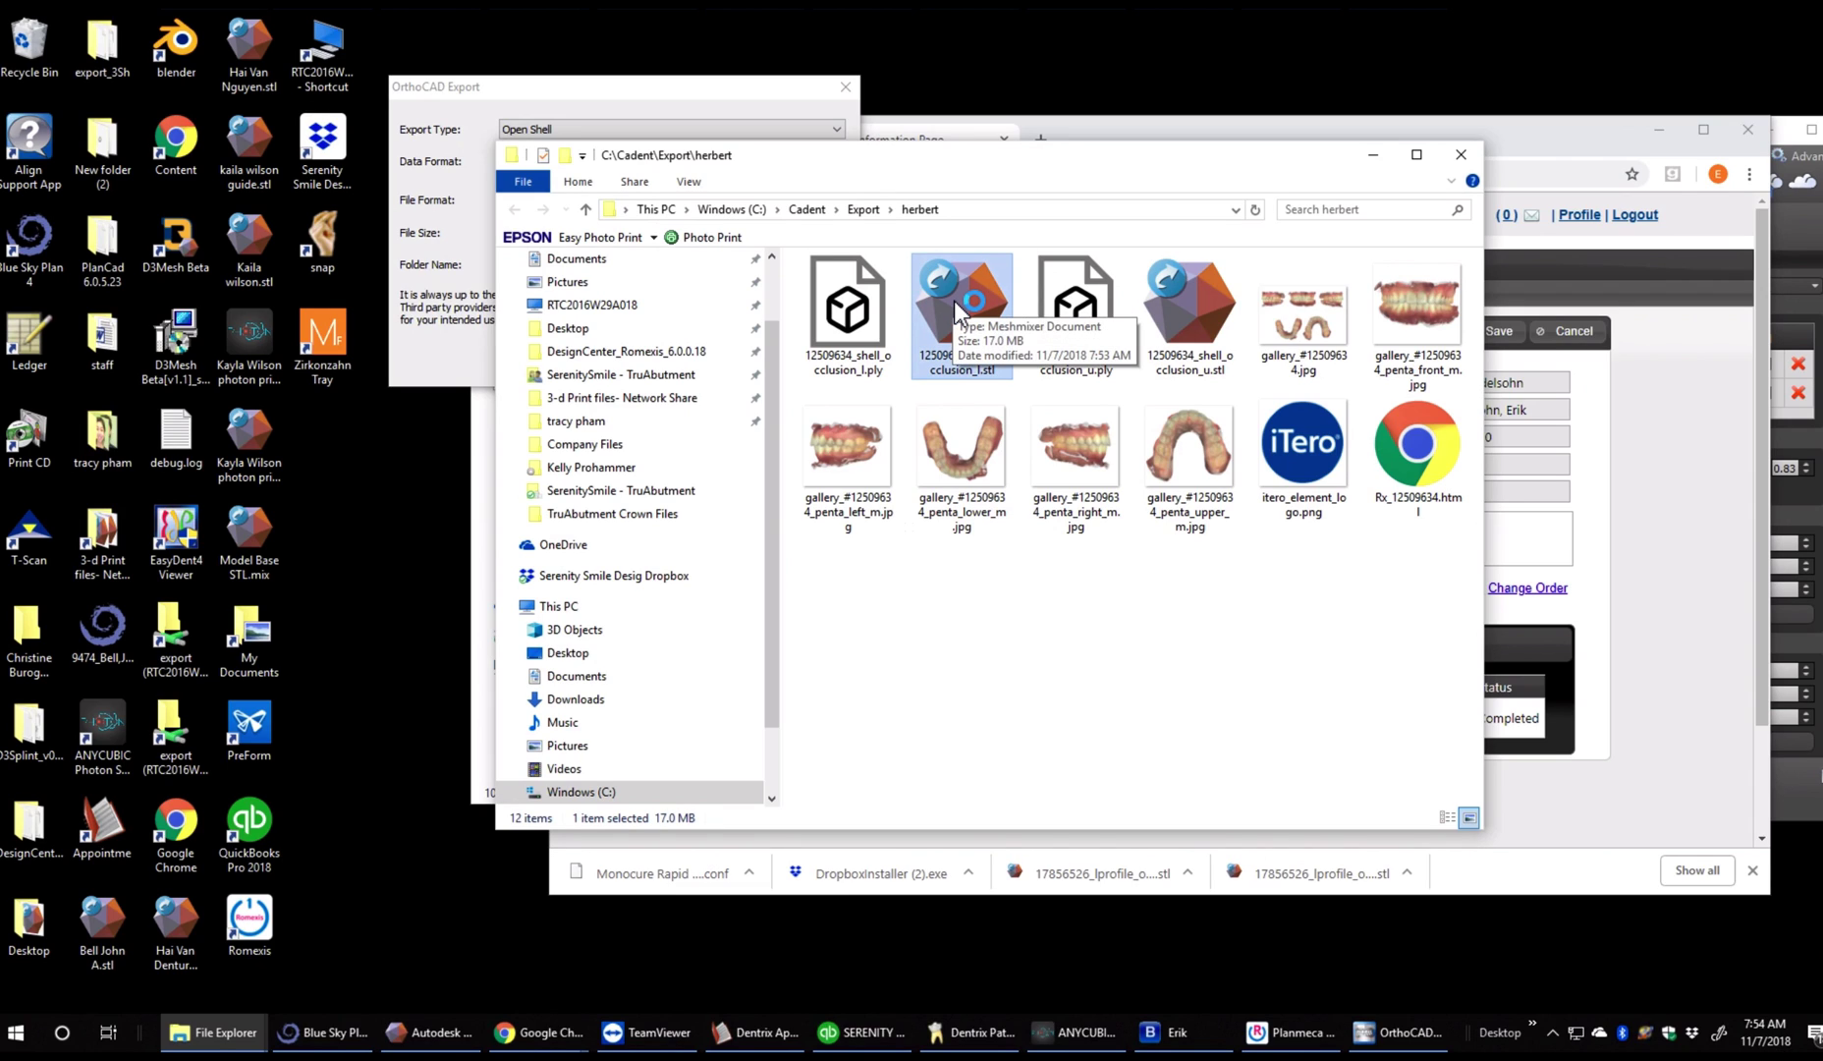
double_click(955, 301)
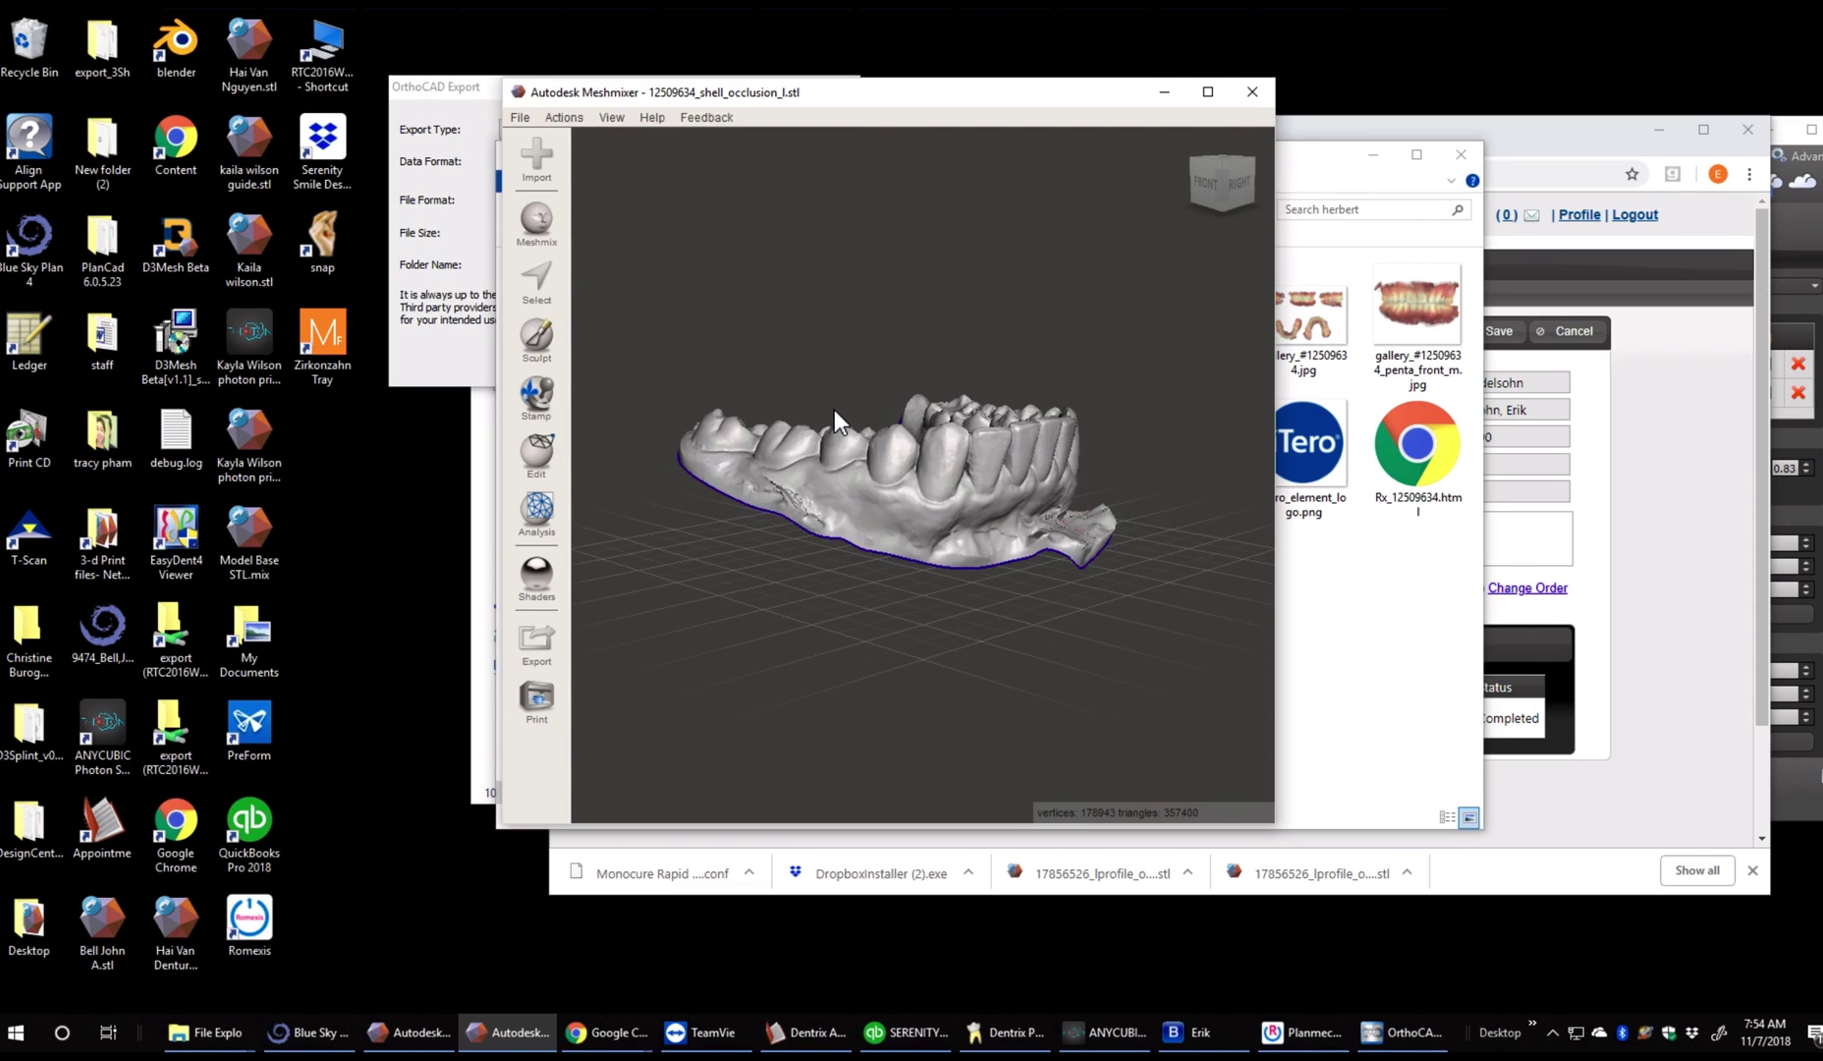
right_drag(960, 512, 1084, 398)
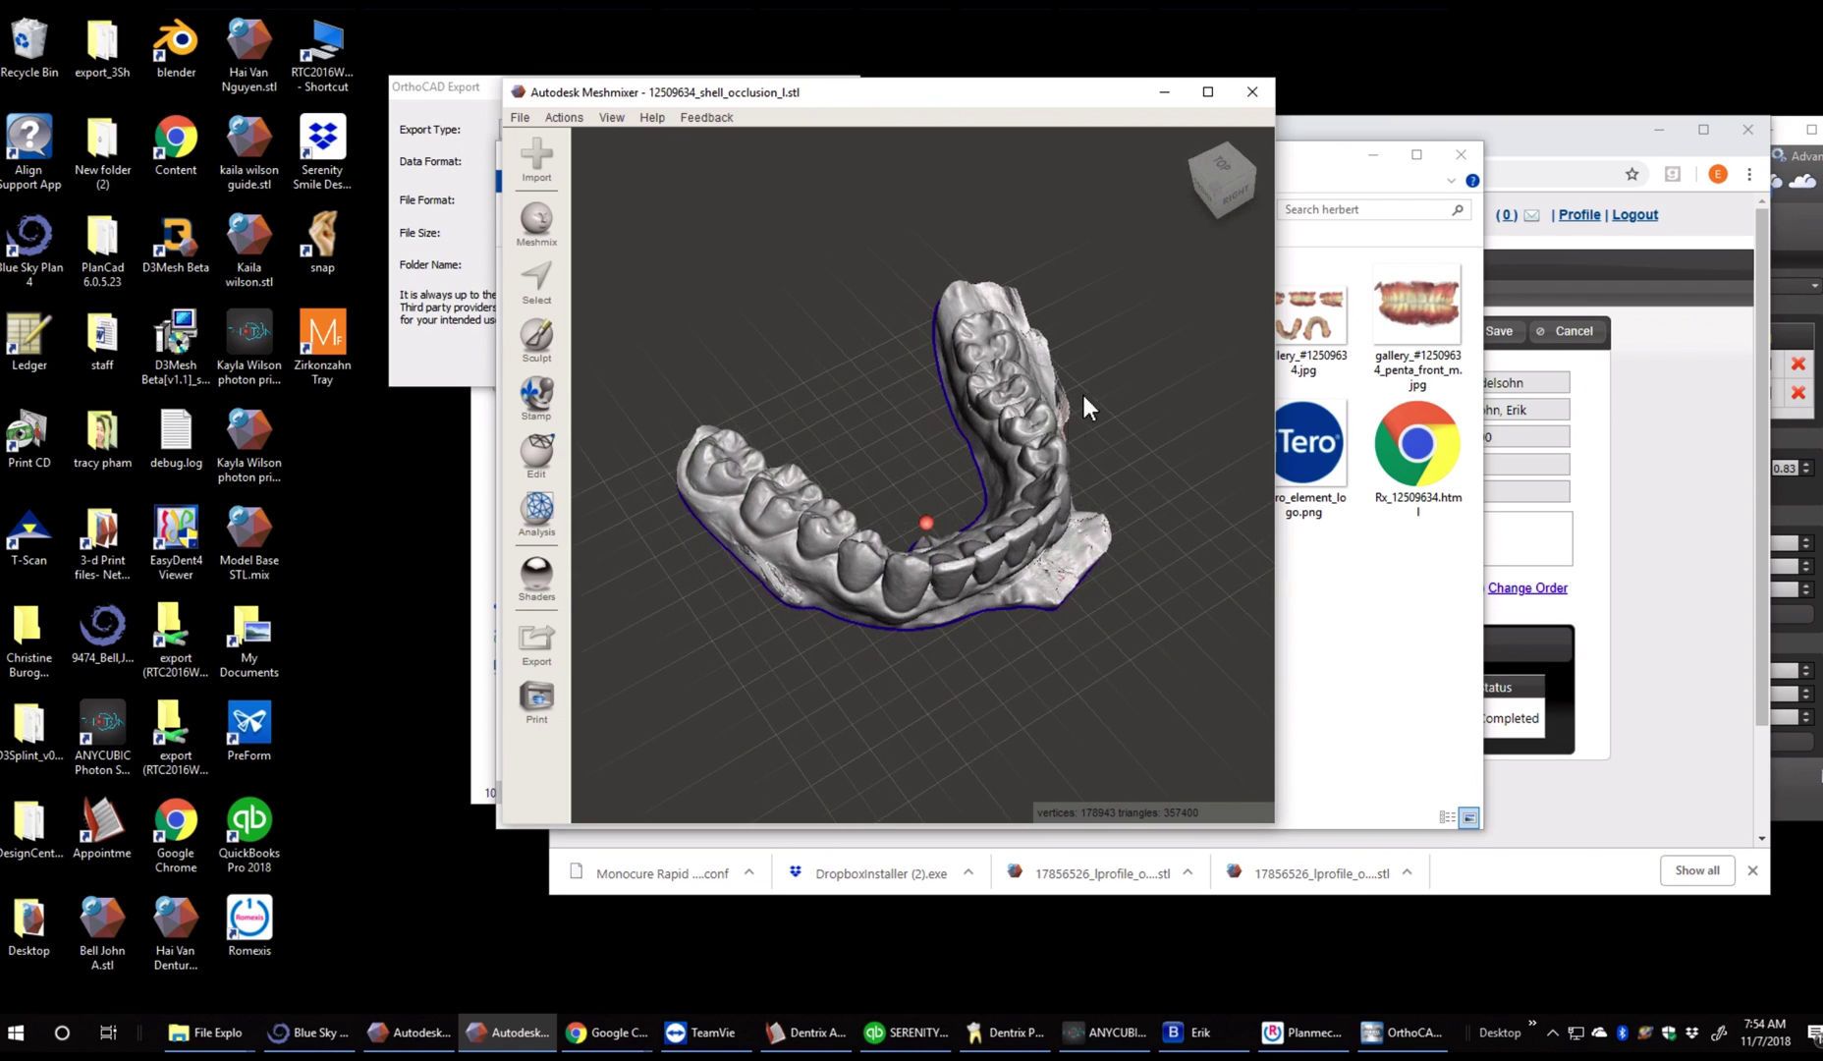
click(1254, 86)
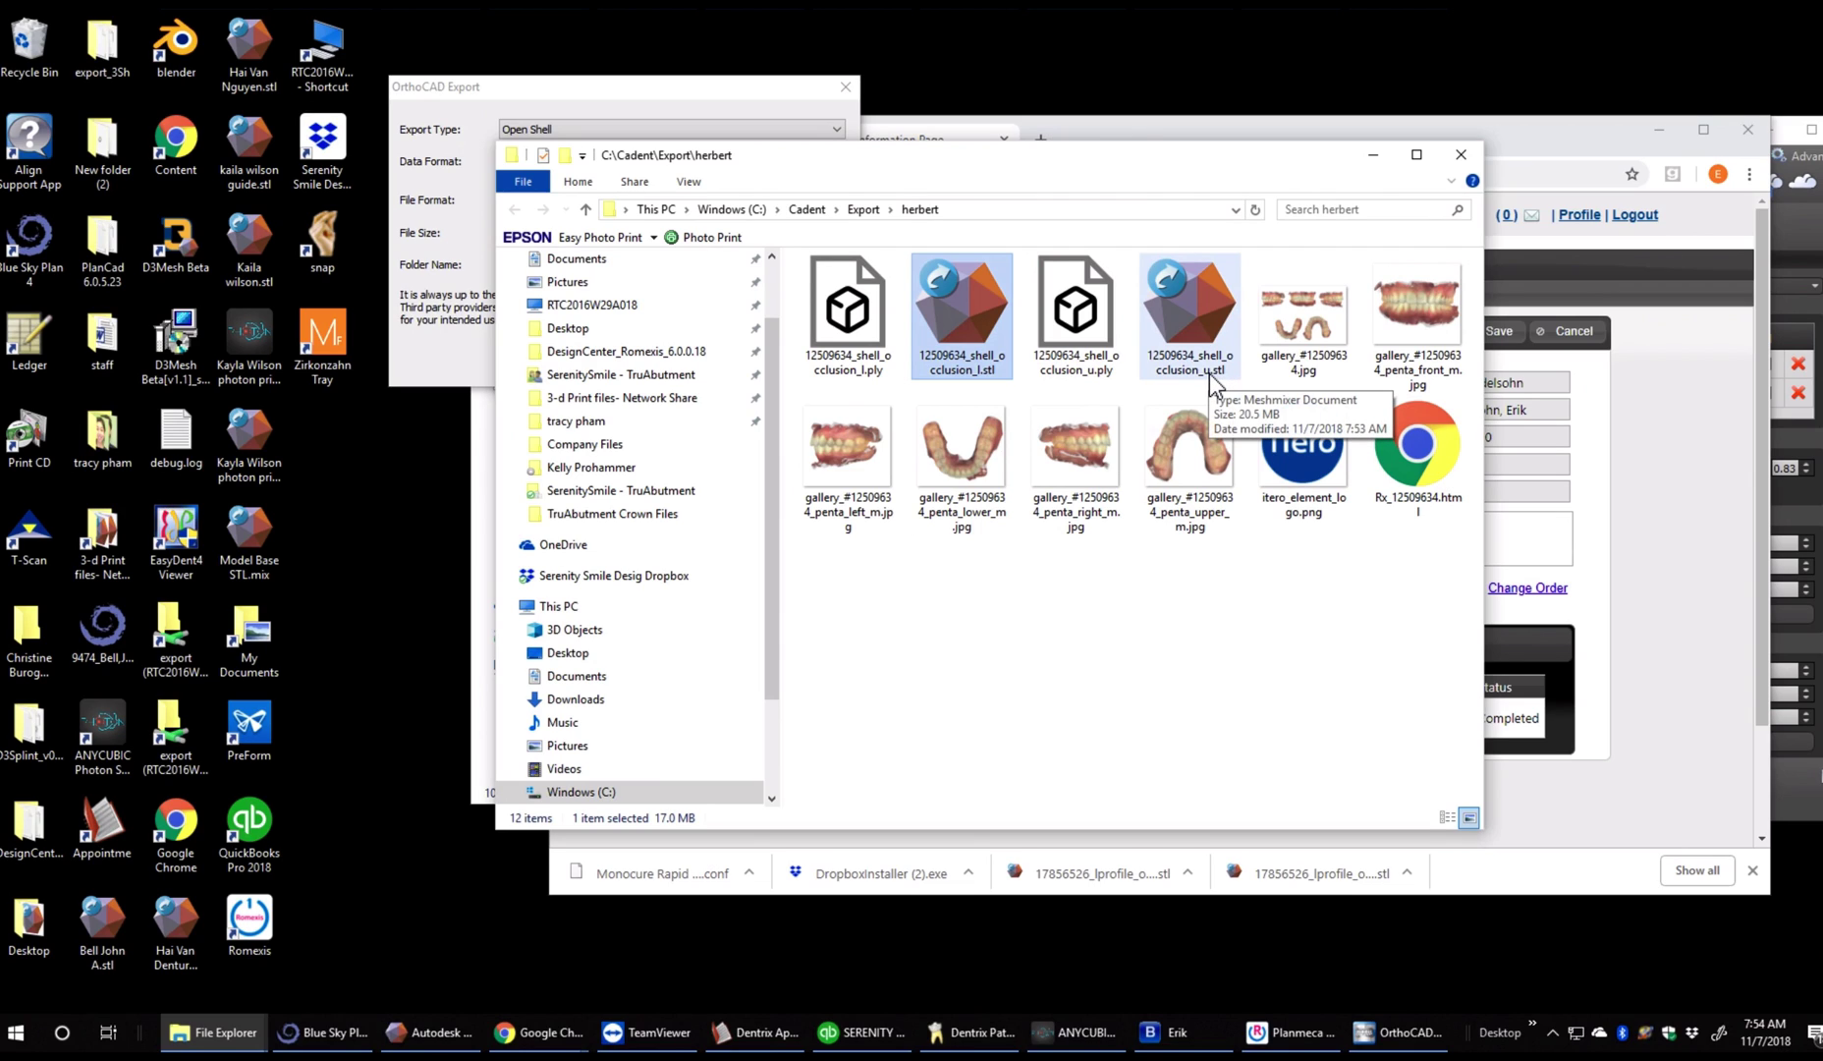
Go up to the Export folder, select the newly exported patient folder and open the Serenity Smile Desig Dropbox folder.
click(585, 210)
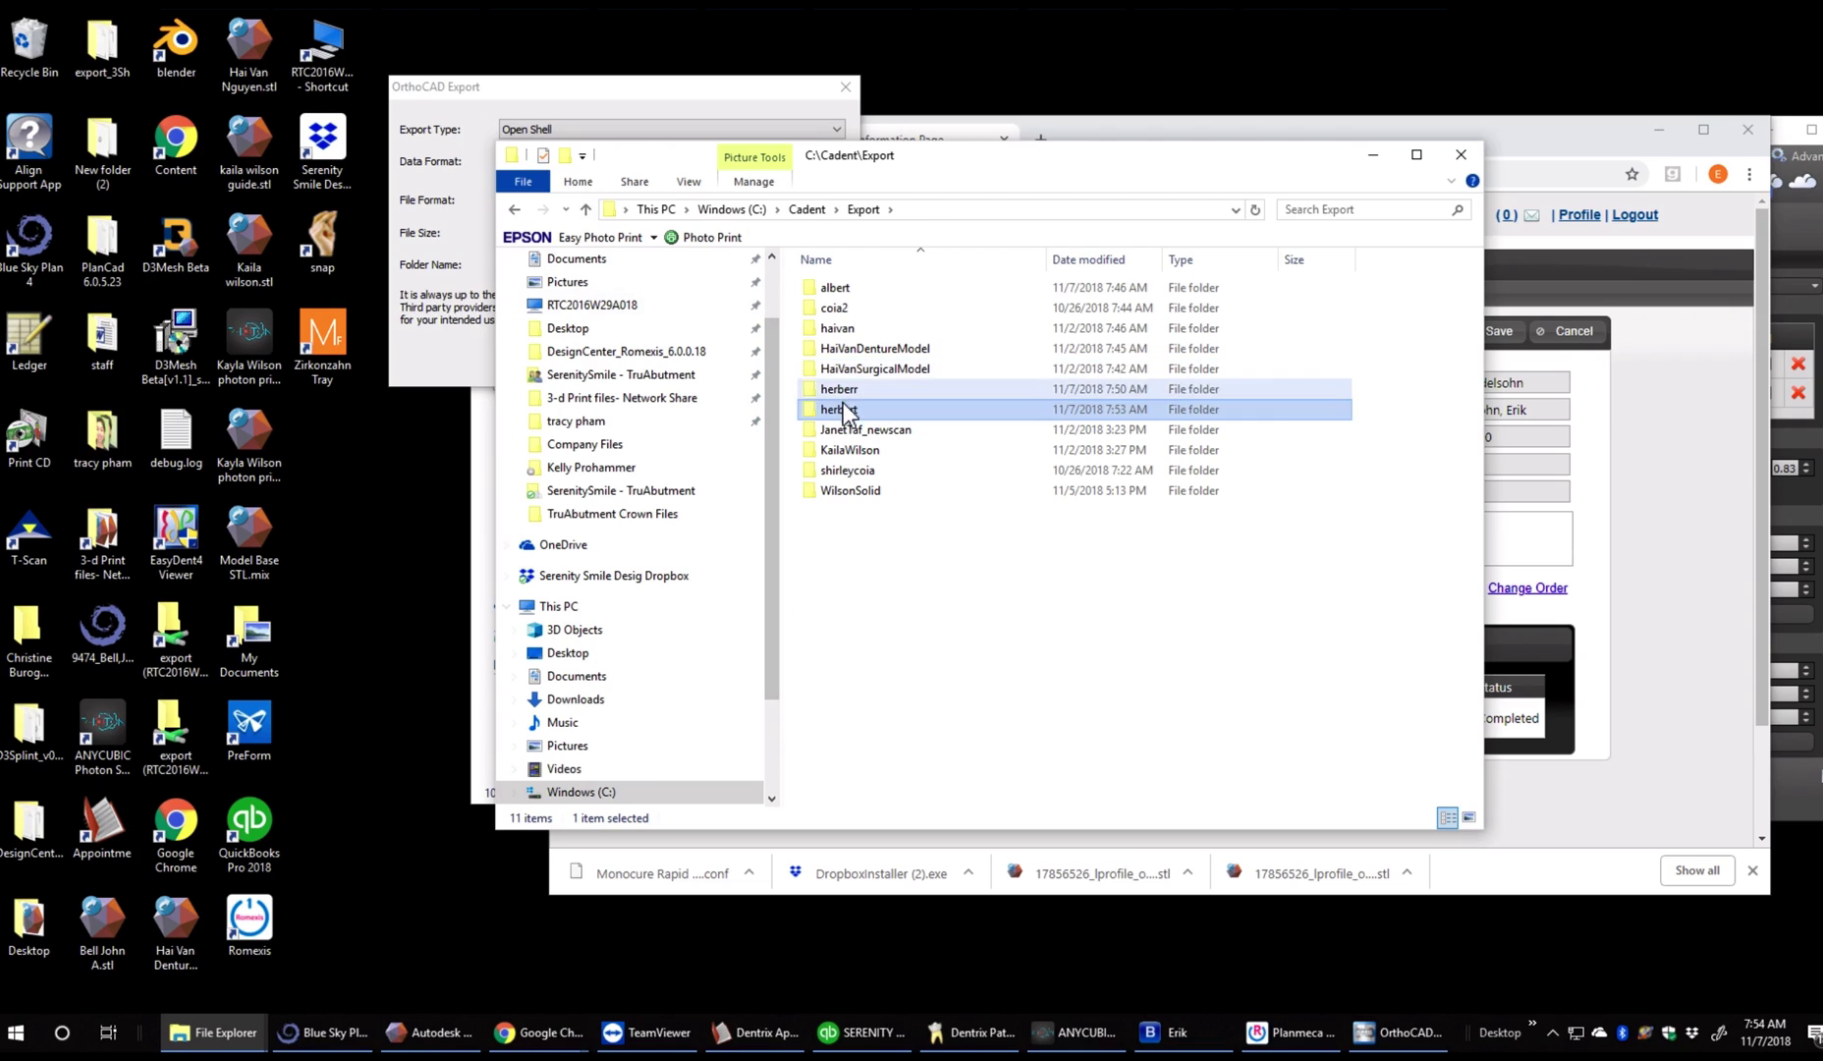
mouse_move(860, 419)
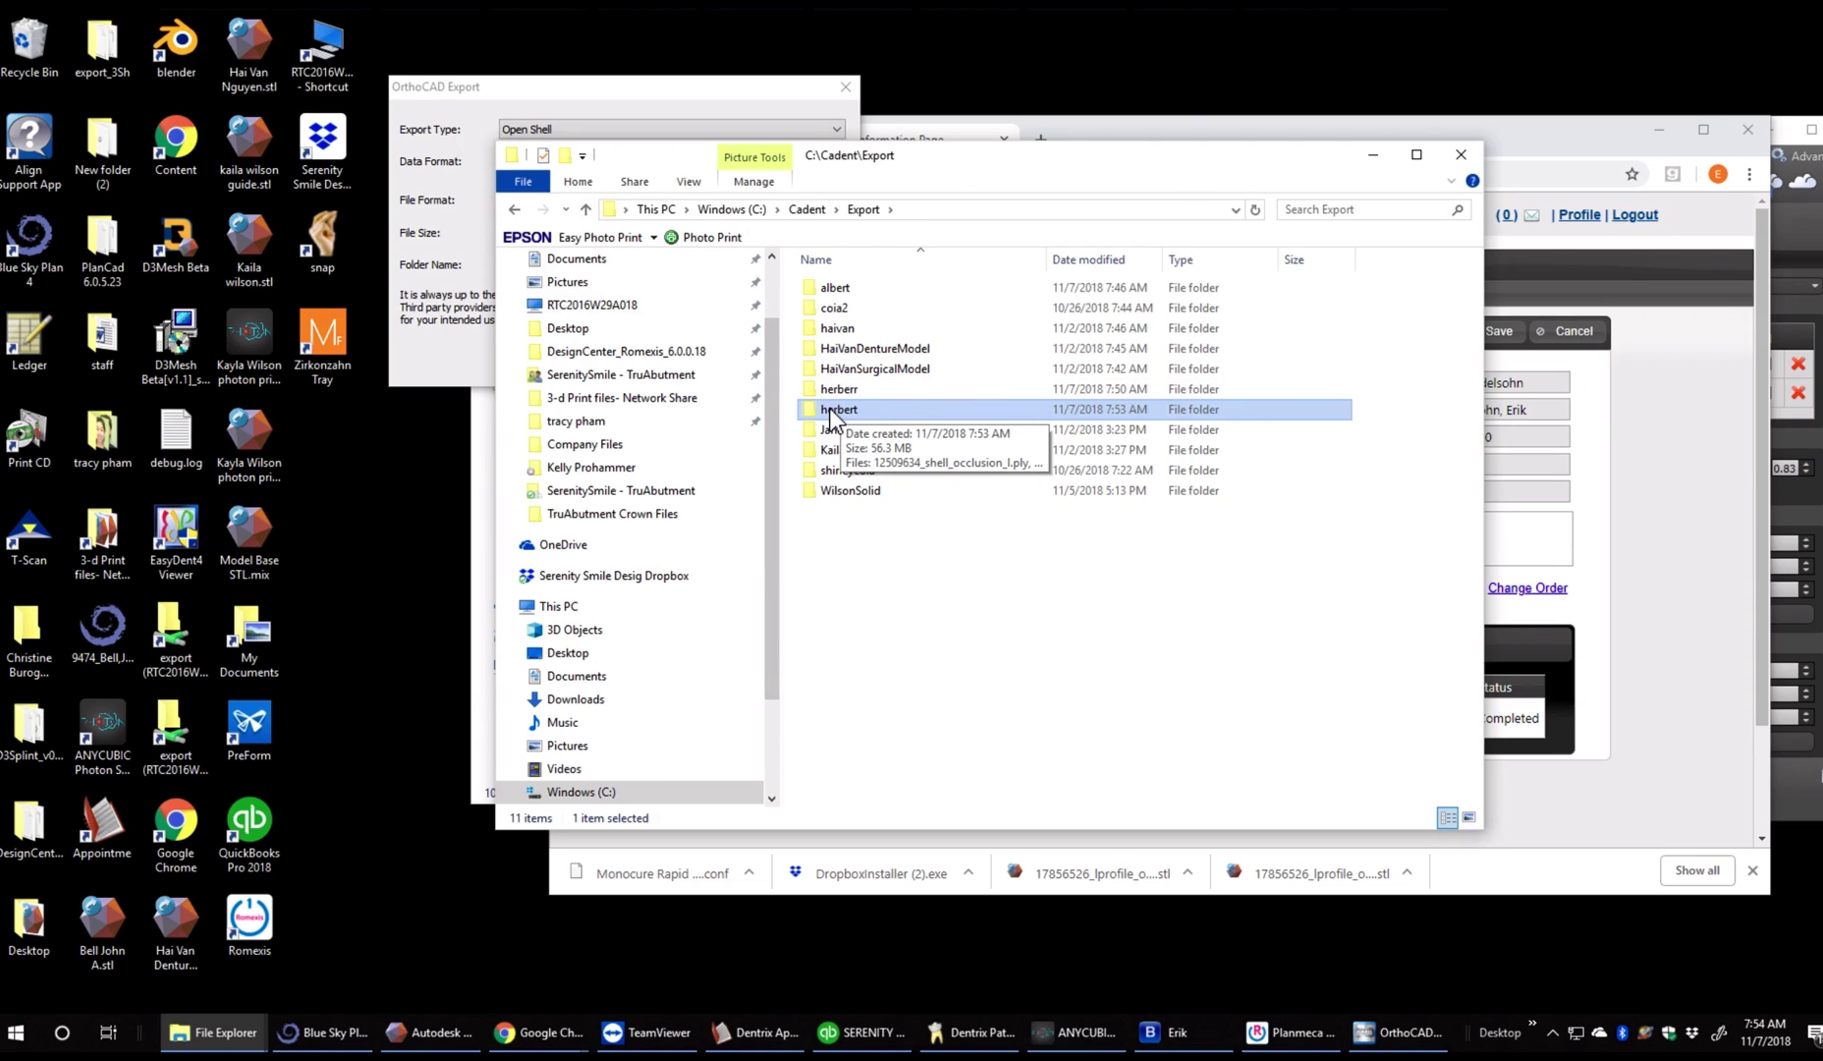
mouse_move(829, 407)
mouse_down()
mouse_move(590, 470)
mouse_move(496, 460)
mouse_move(496, 475)
mouse_move(846, 413)
mouse_up()
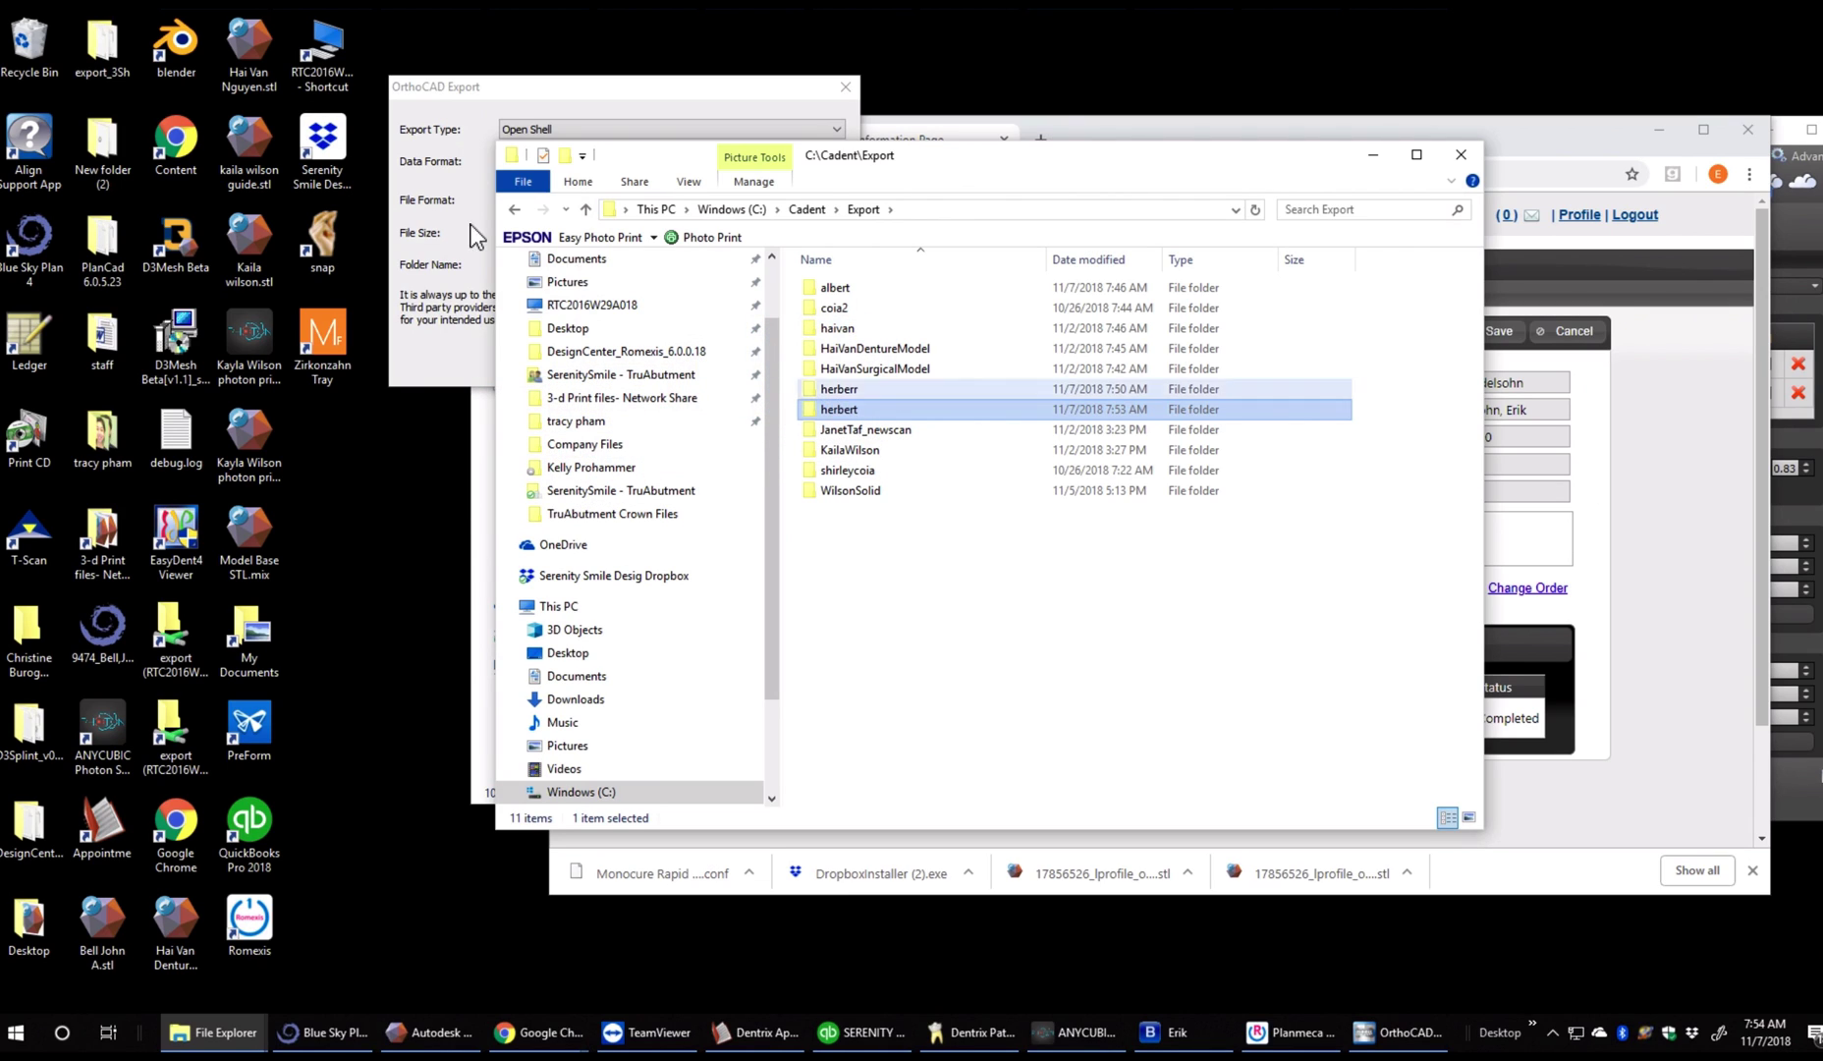
click(314, 147)
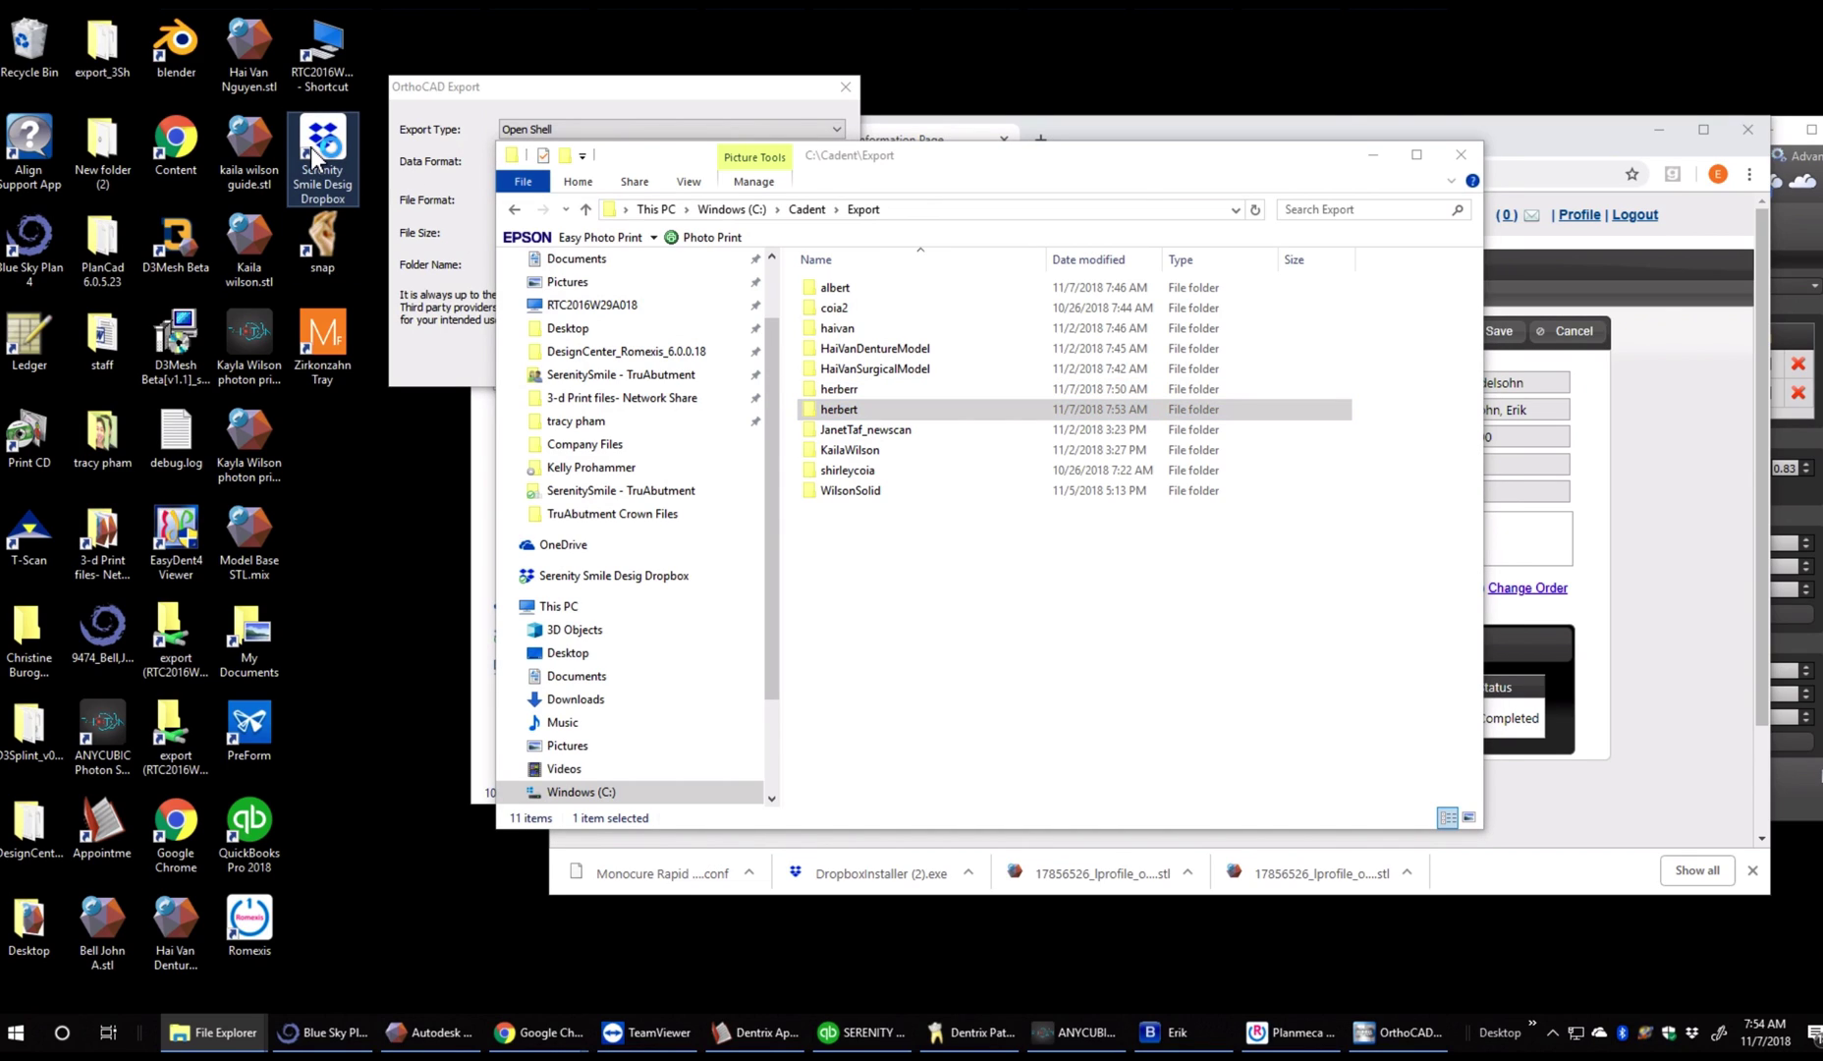
double_click(311, 146)
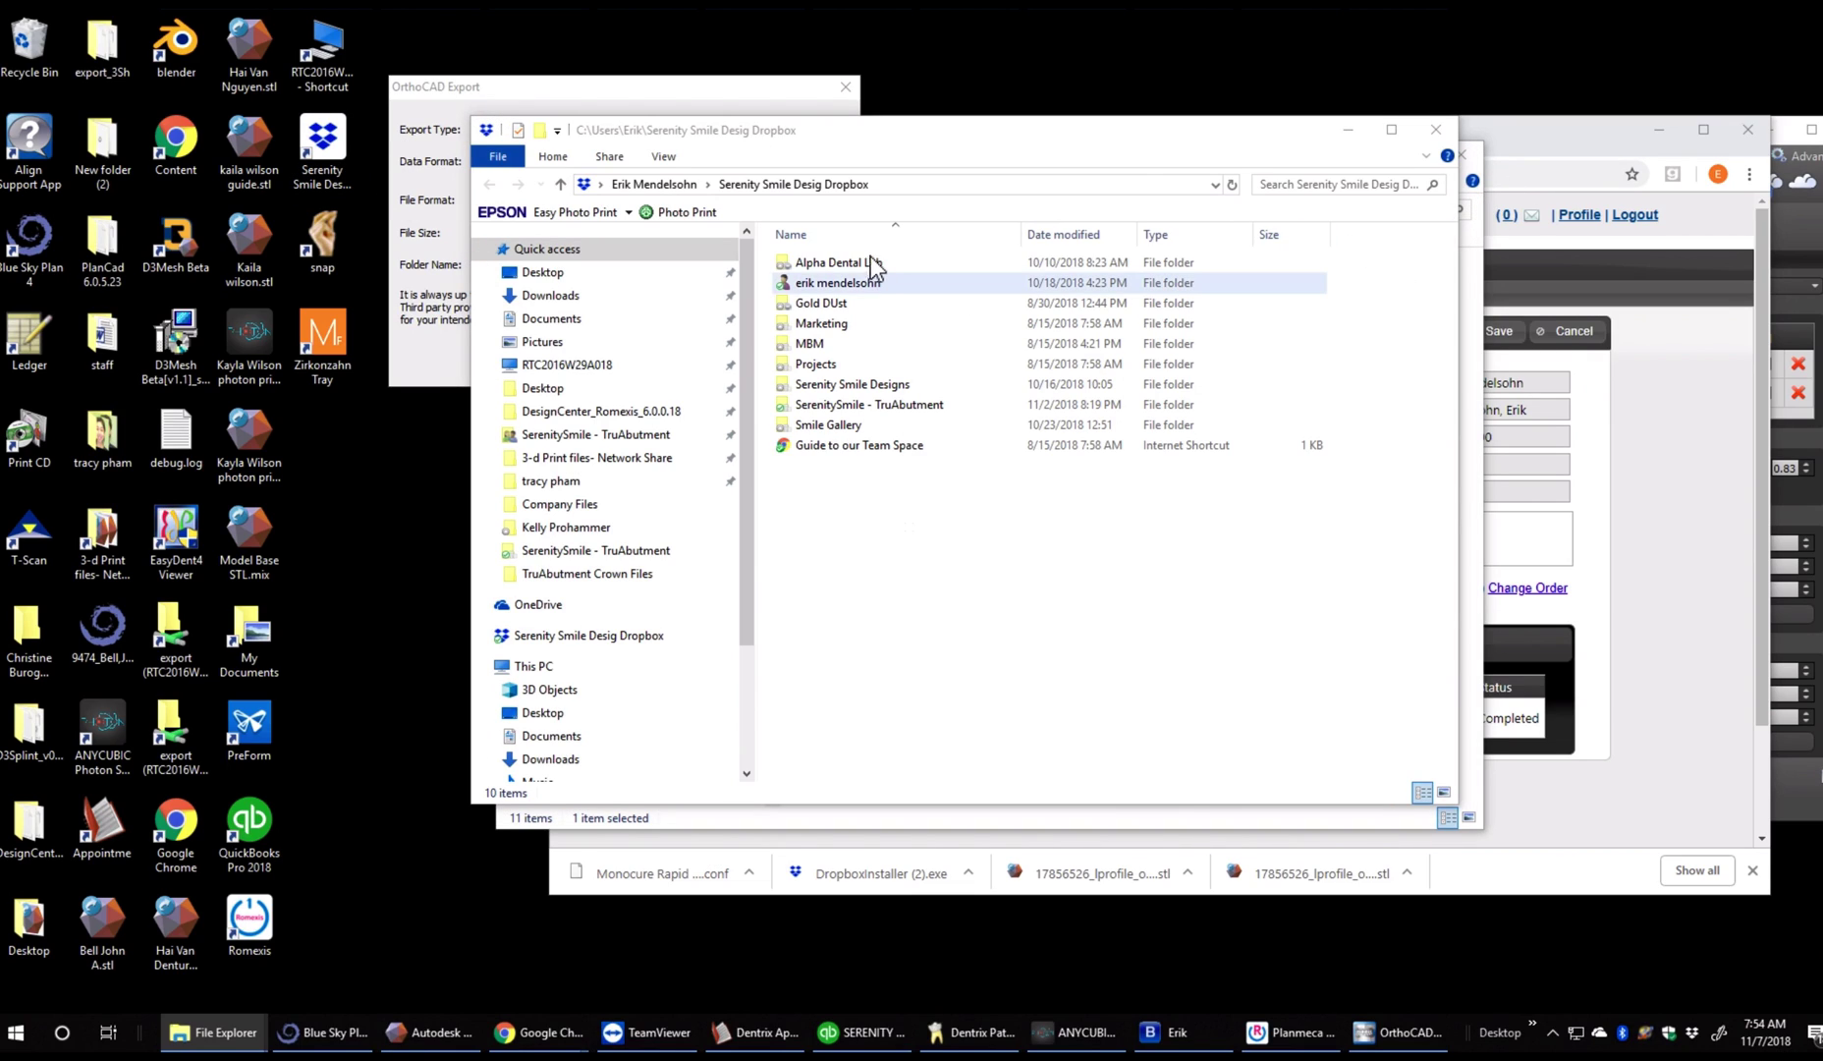
Place the Dropbox window beside the Export window and move the newly exported patient folder into the Dropbox.
click(1045, 188)
click(1022, 287)
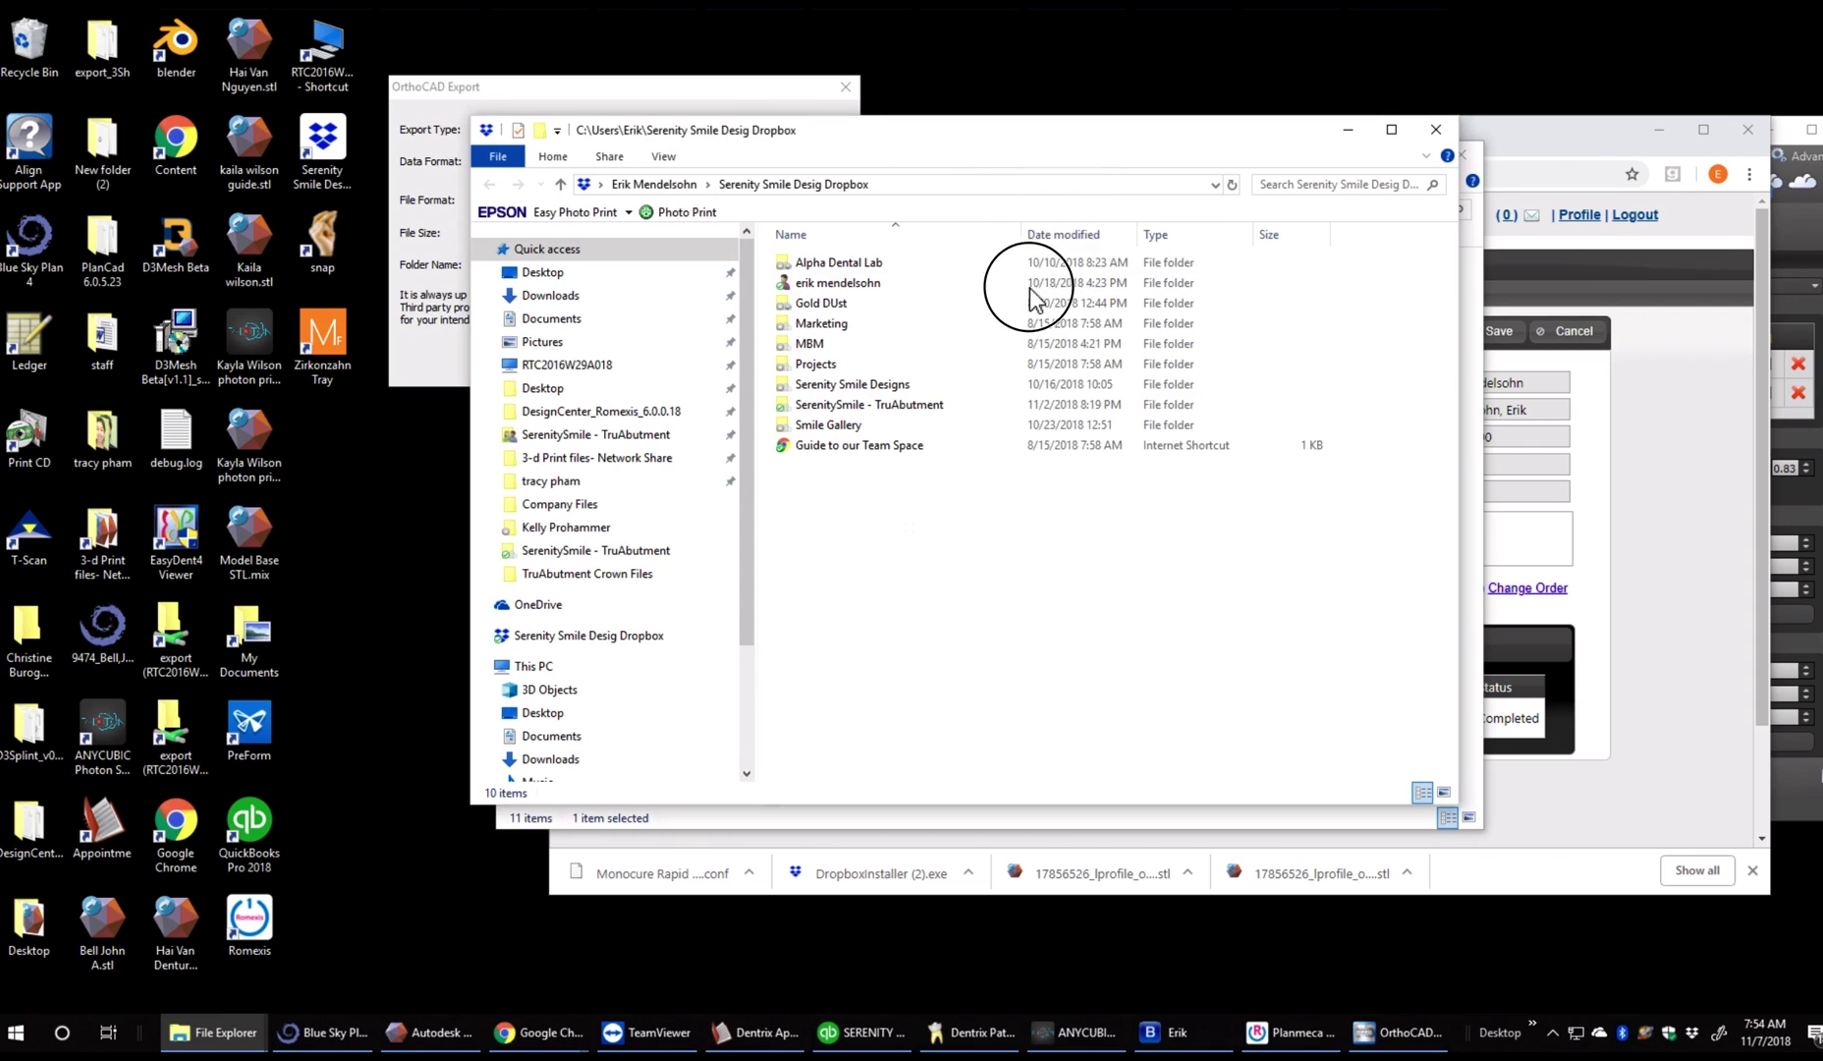
drag(1041, 133, 638, 195)
mouse_move(1111, 409)
mouse_down()
mouse_move(894, 444)
mouse_move(561, 630)
mouse_move(1038, 471)
mouse_move(1110, 410)
mouse_up()
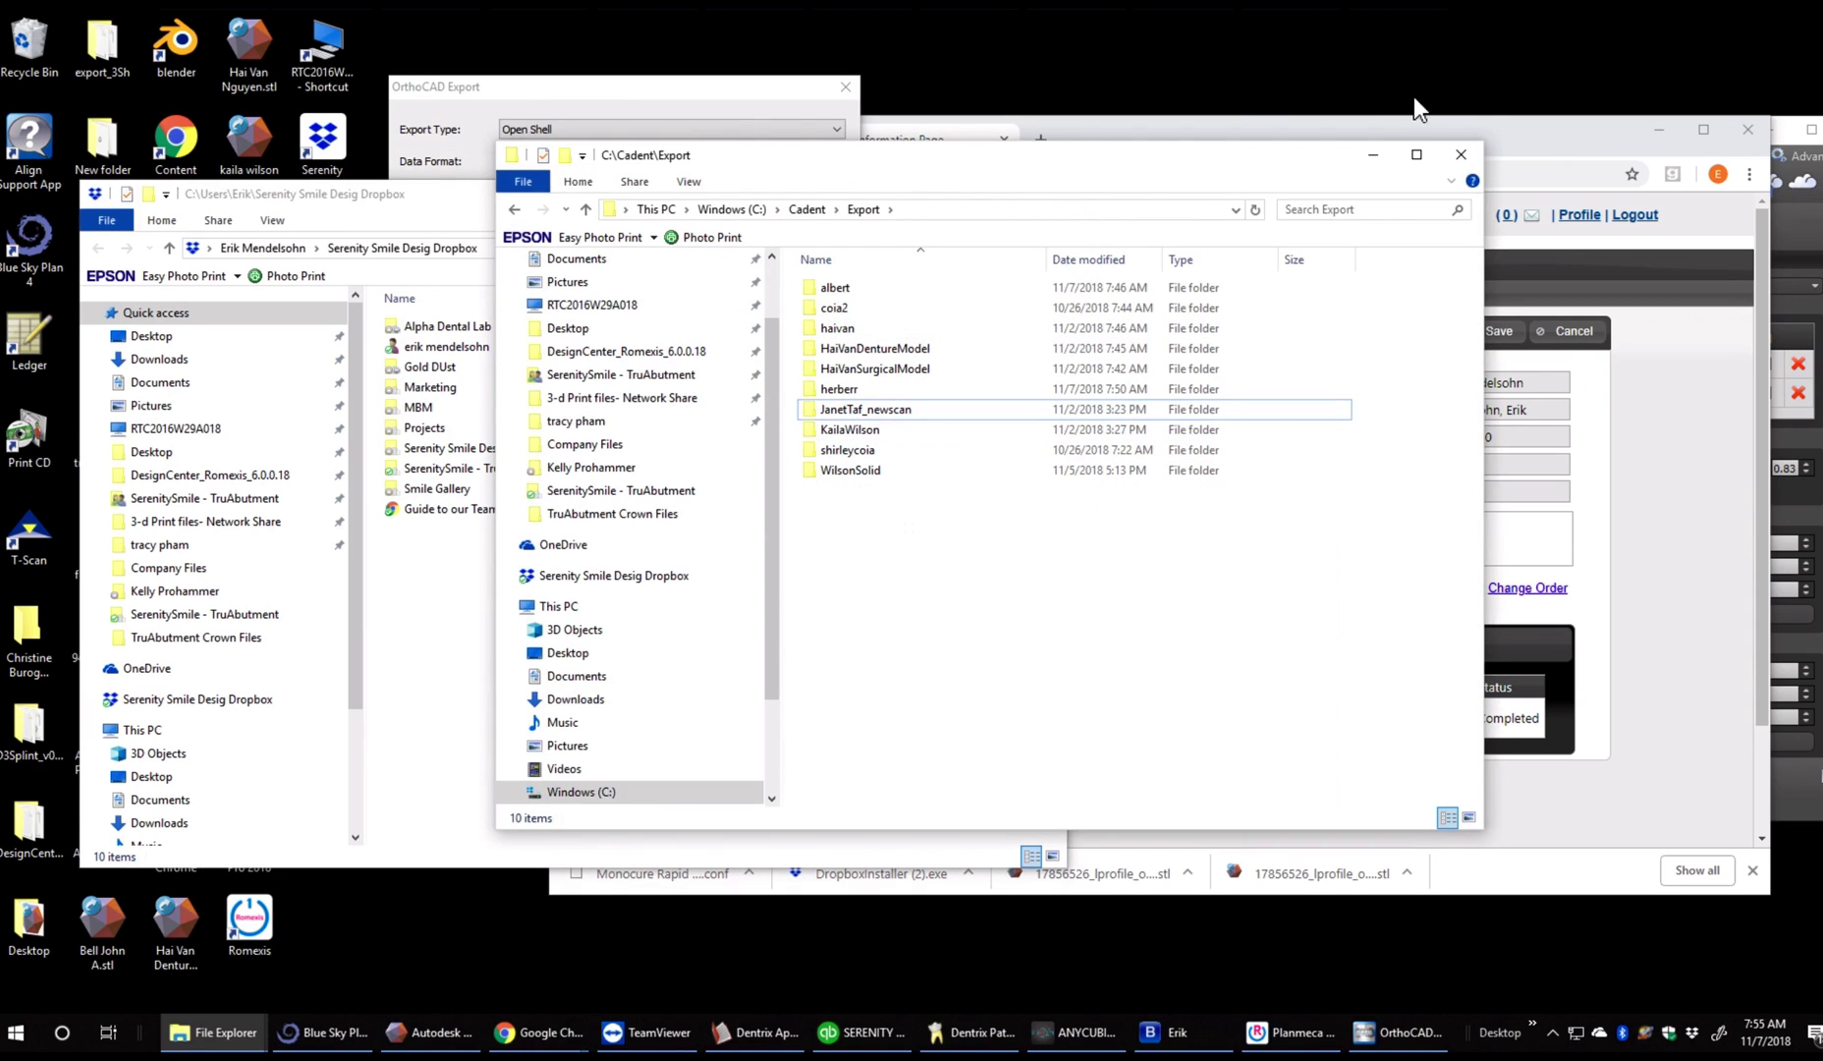
Close the OrthoCAD Export dialog and switch to the Blue Sky Plan window.
click(425, 222)
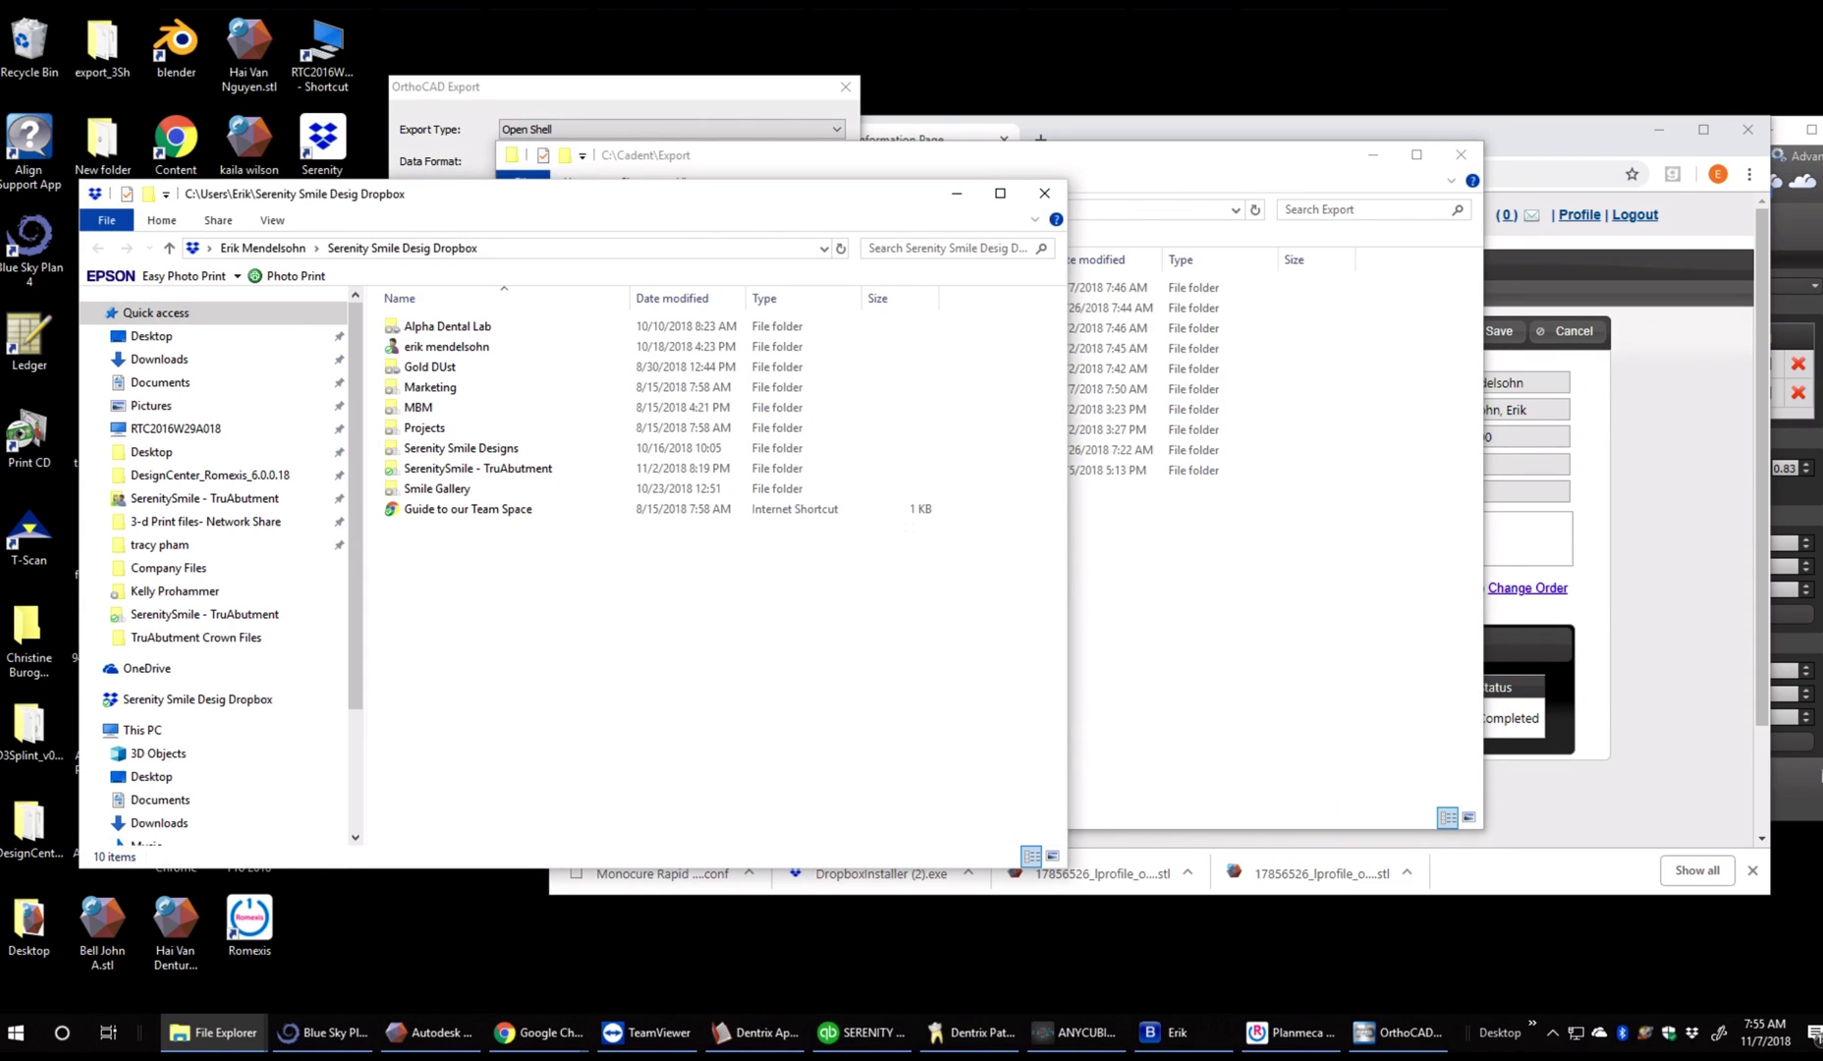
click(334, 1033)
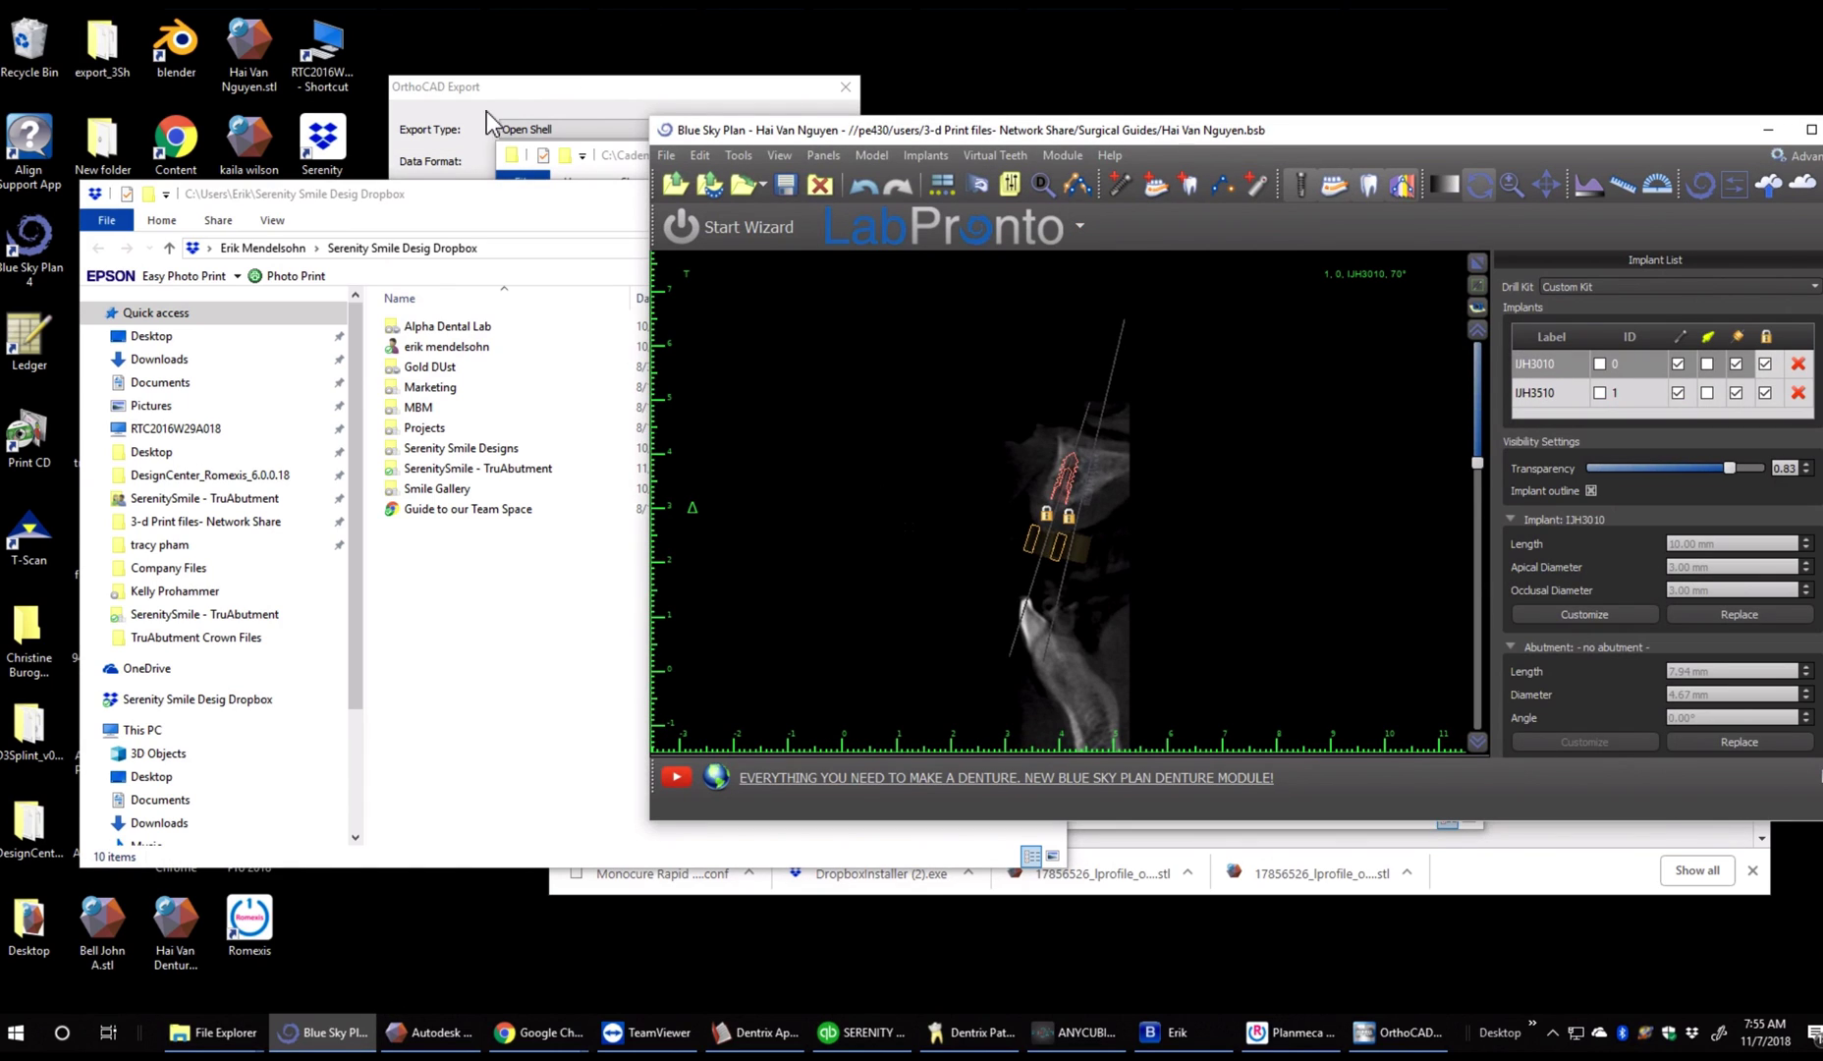
click(584, 94)
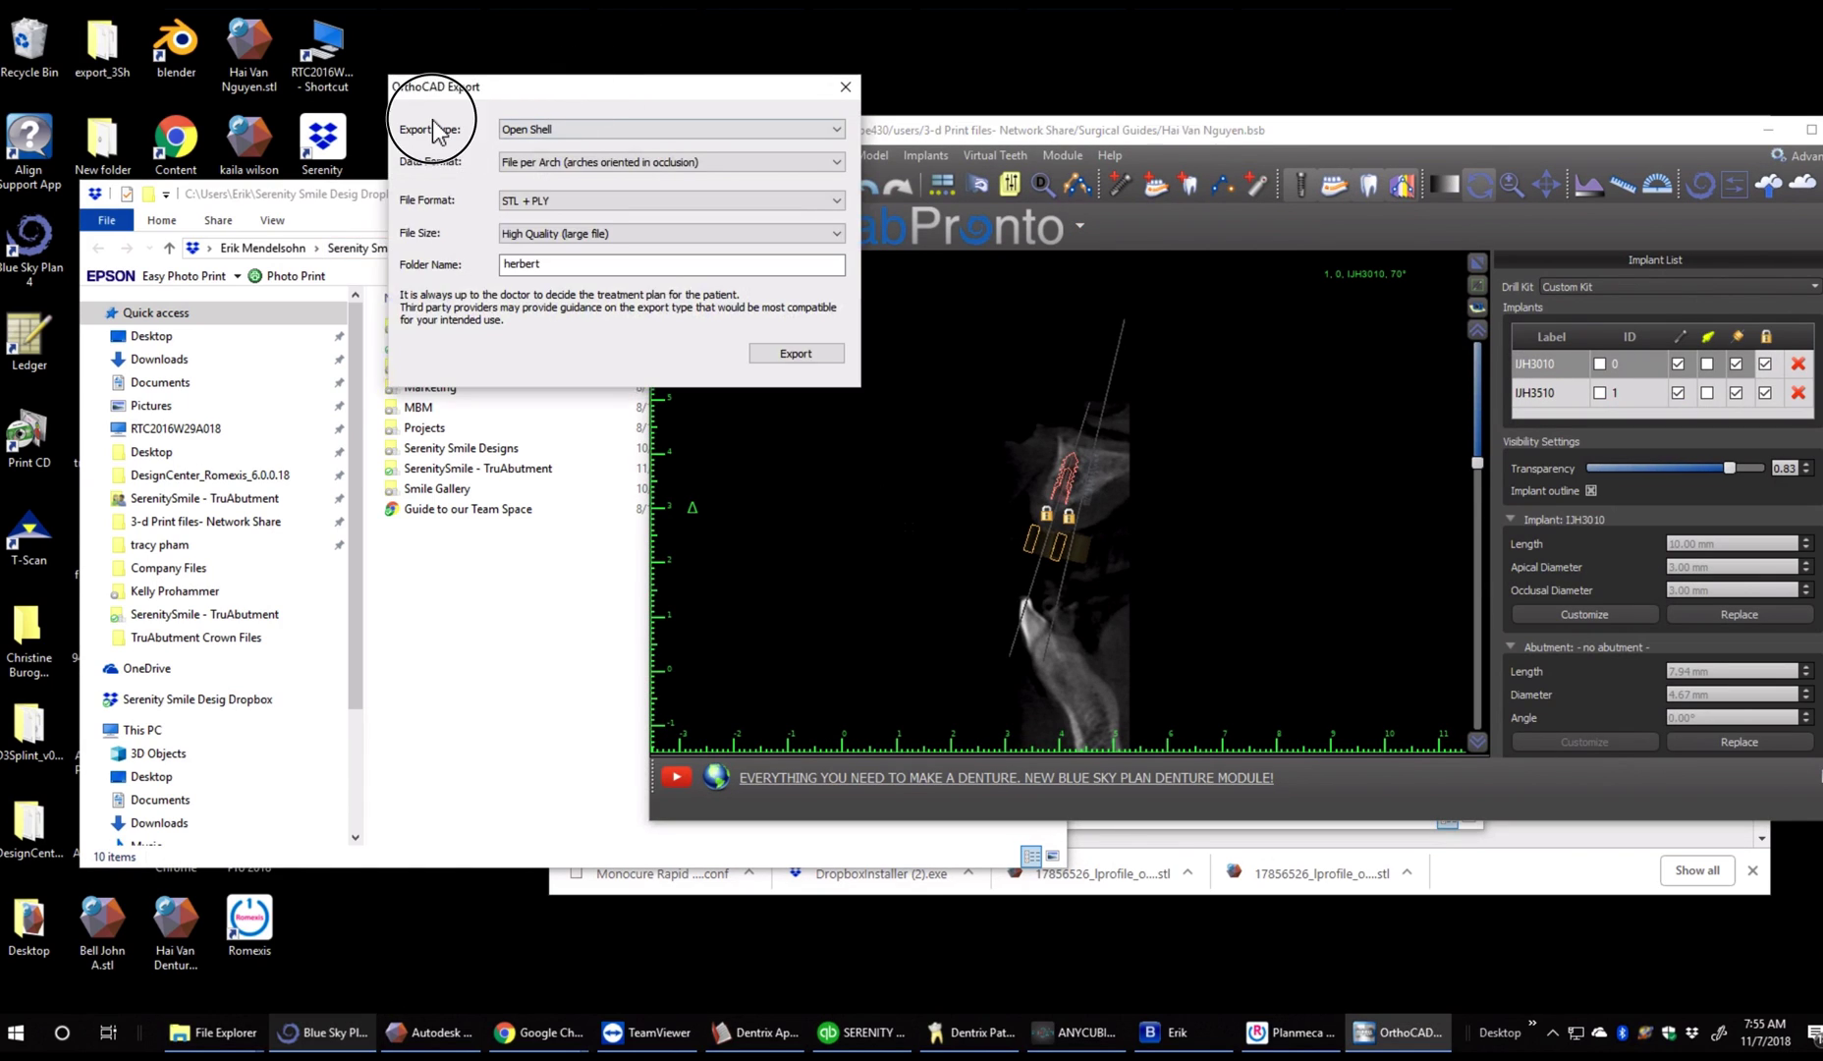
click(712, 114)
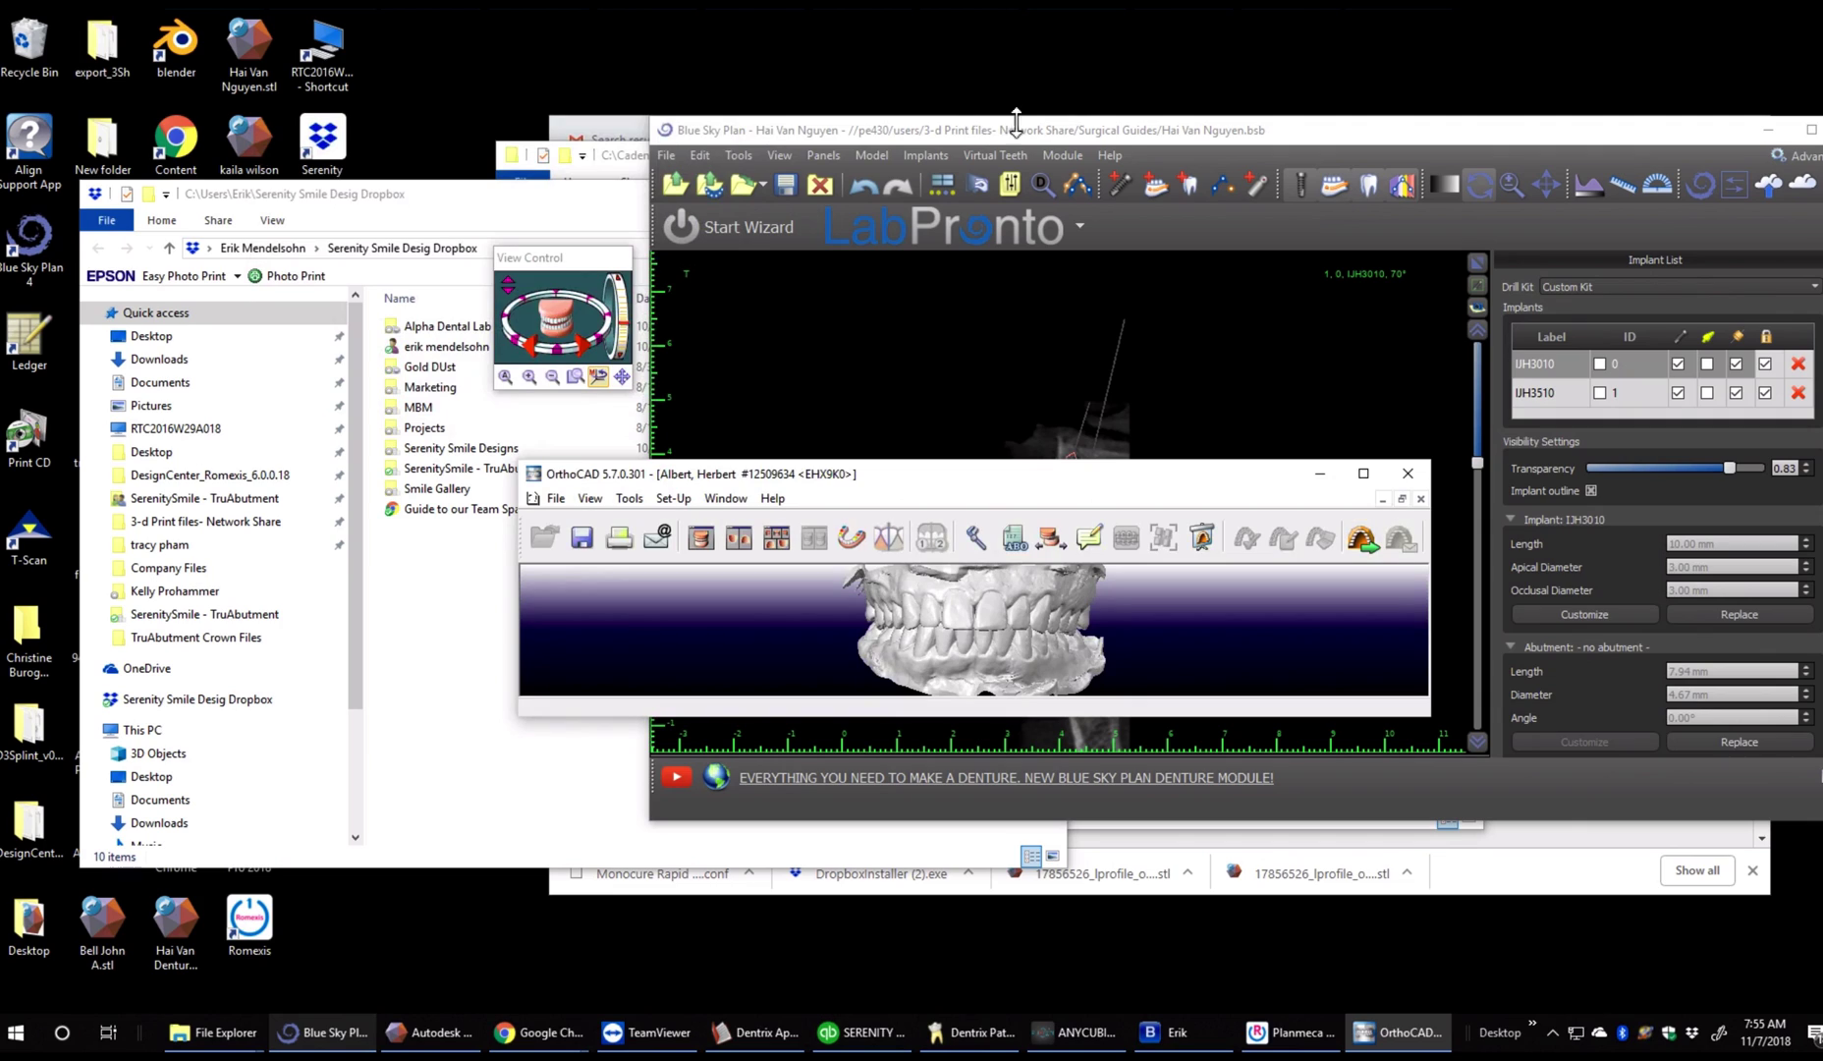
click(1311, 121)
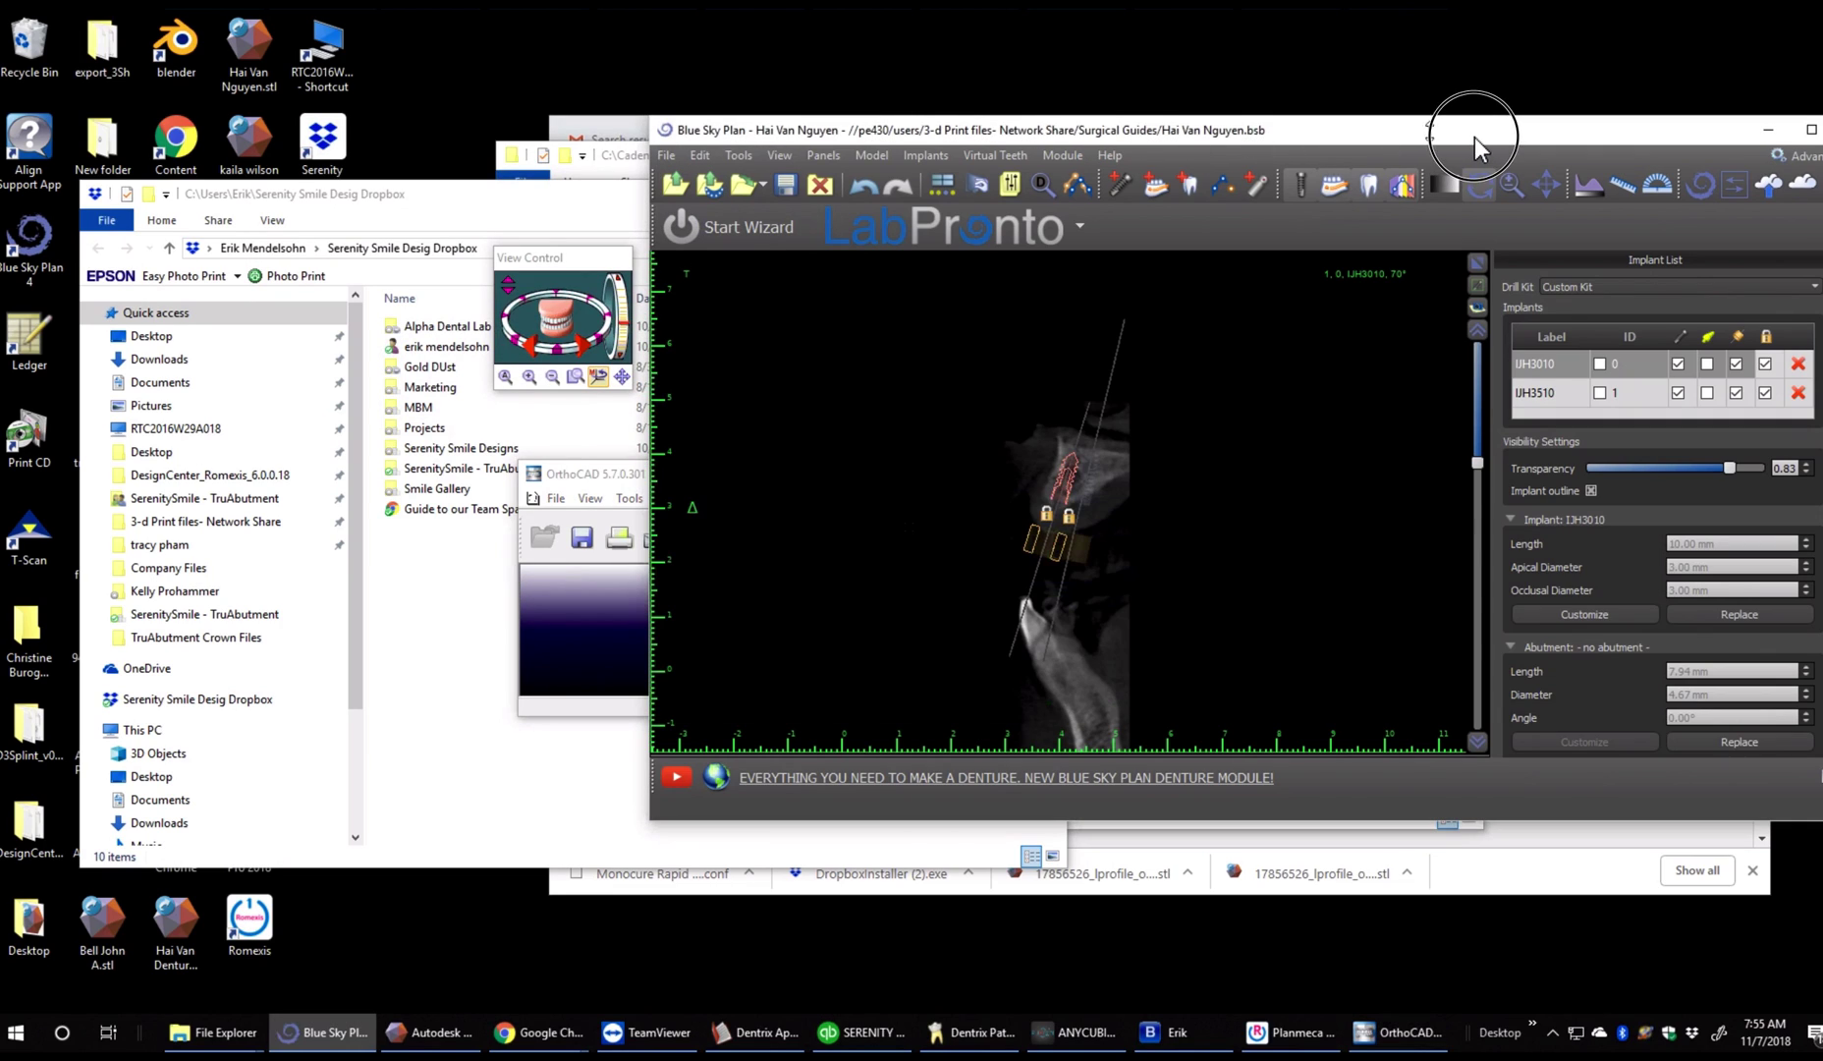
Return to the Export window and try to load the newly exported patient folder into Blue Sky Plan.
click(585, 157)
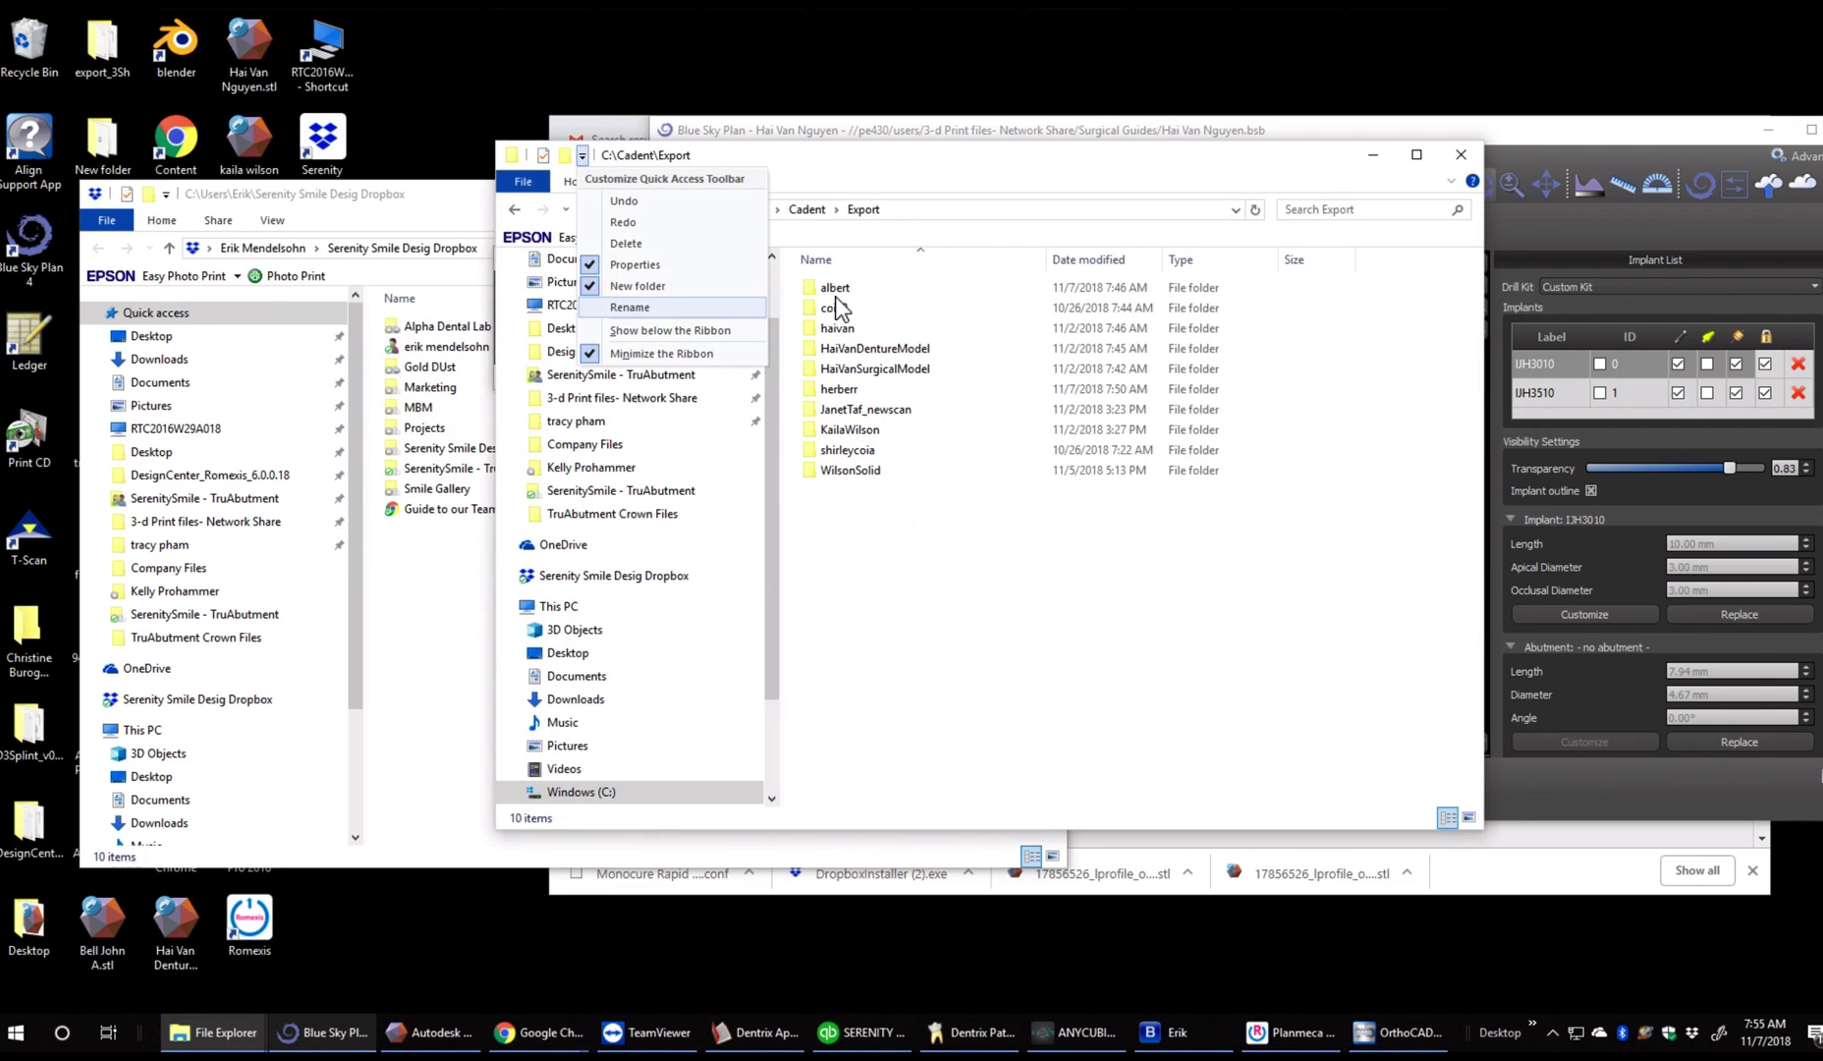
click(842, 406)
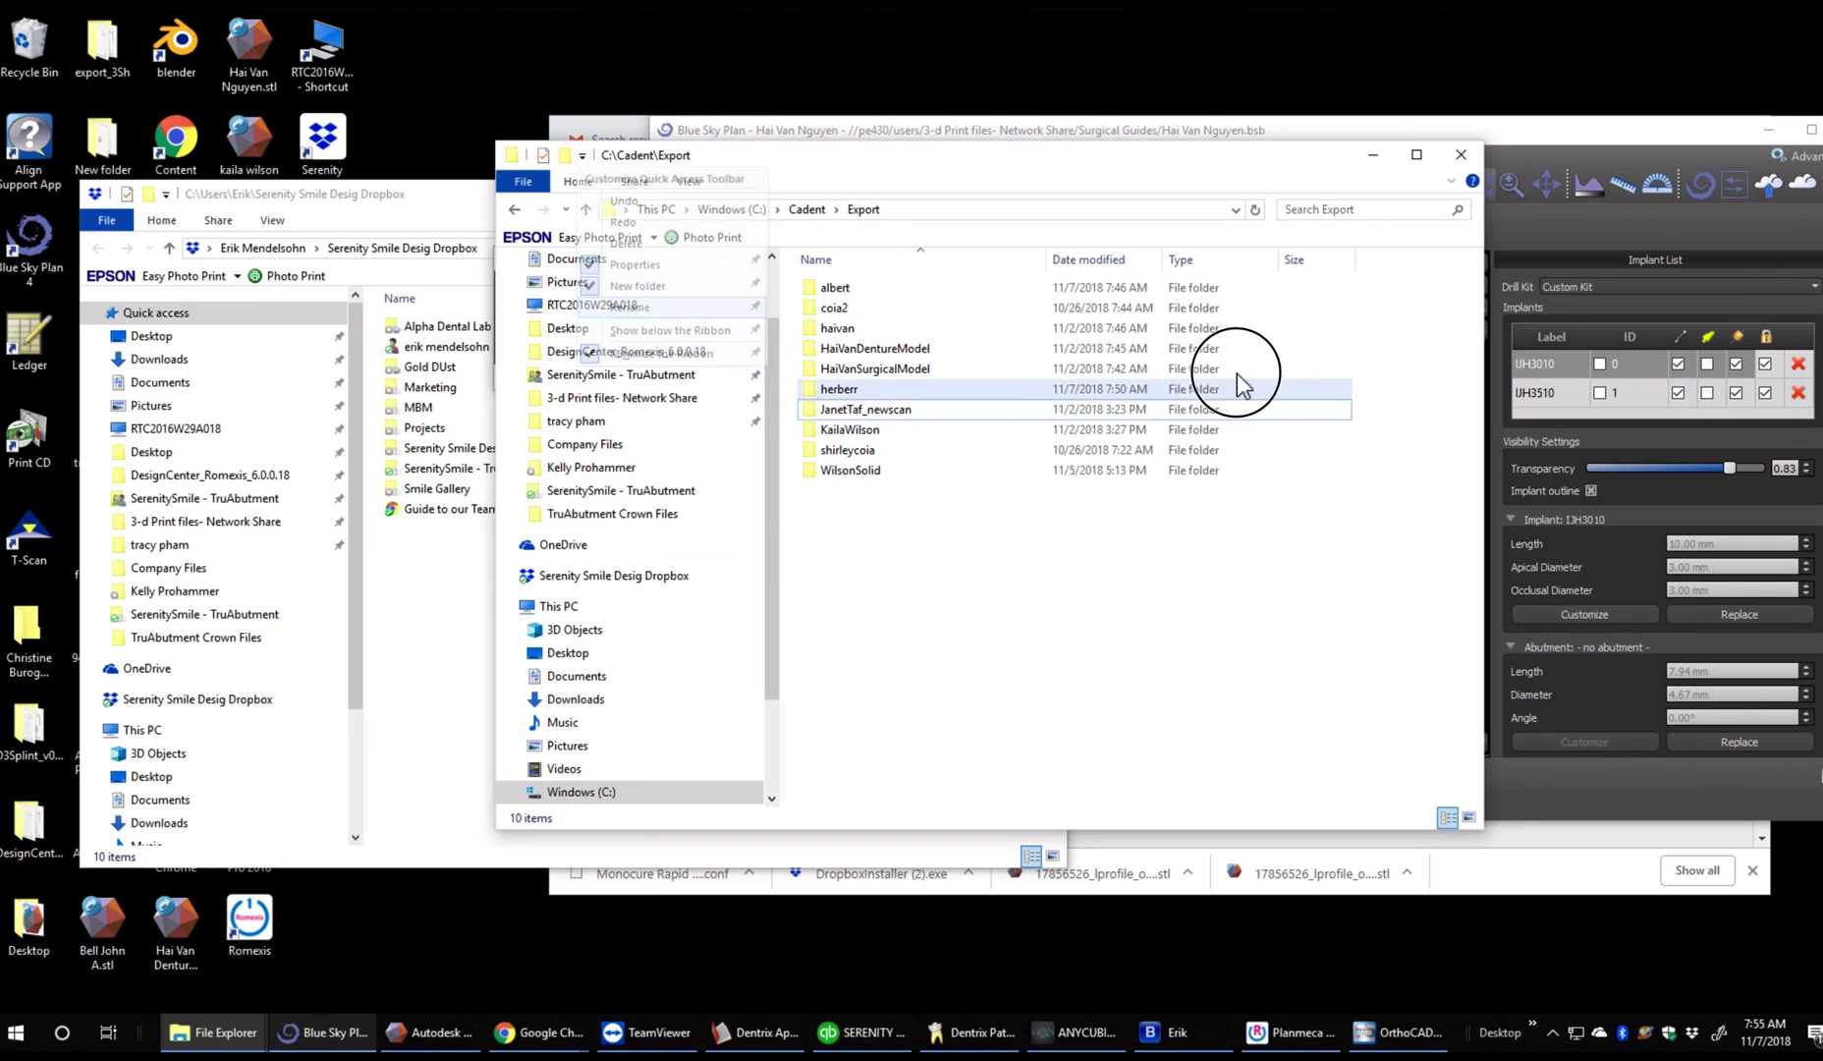
drag(838, 390, 1626, 422)
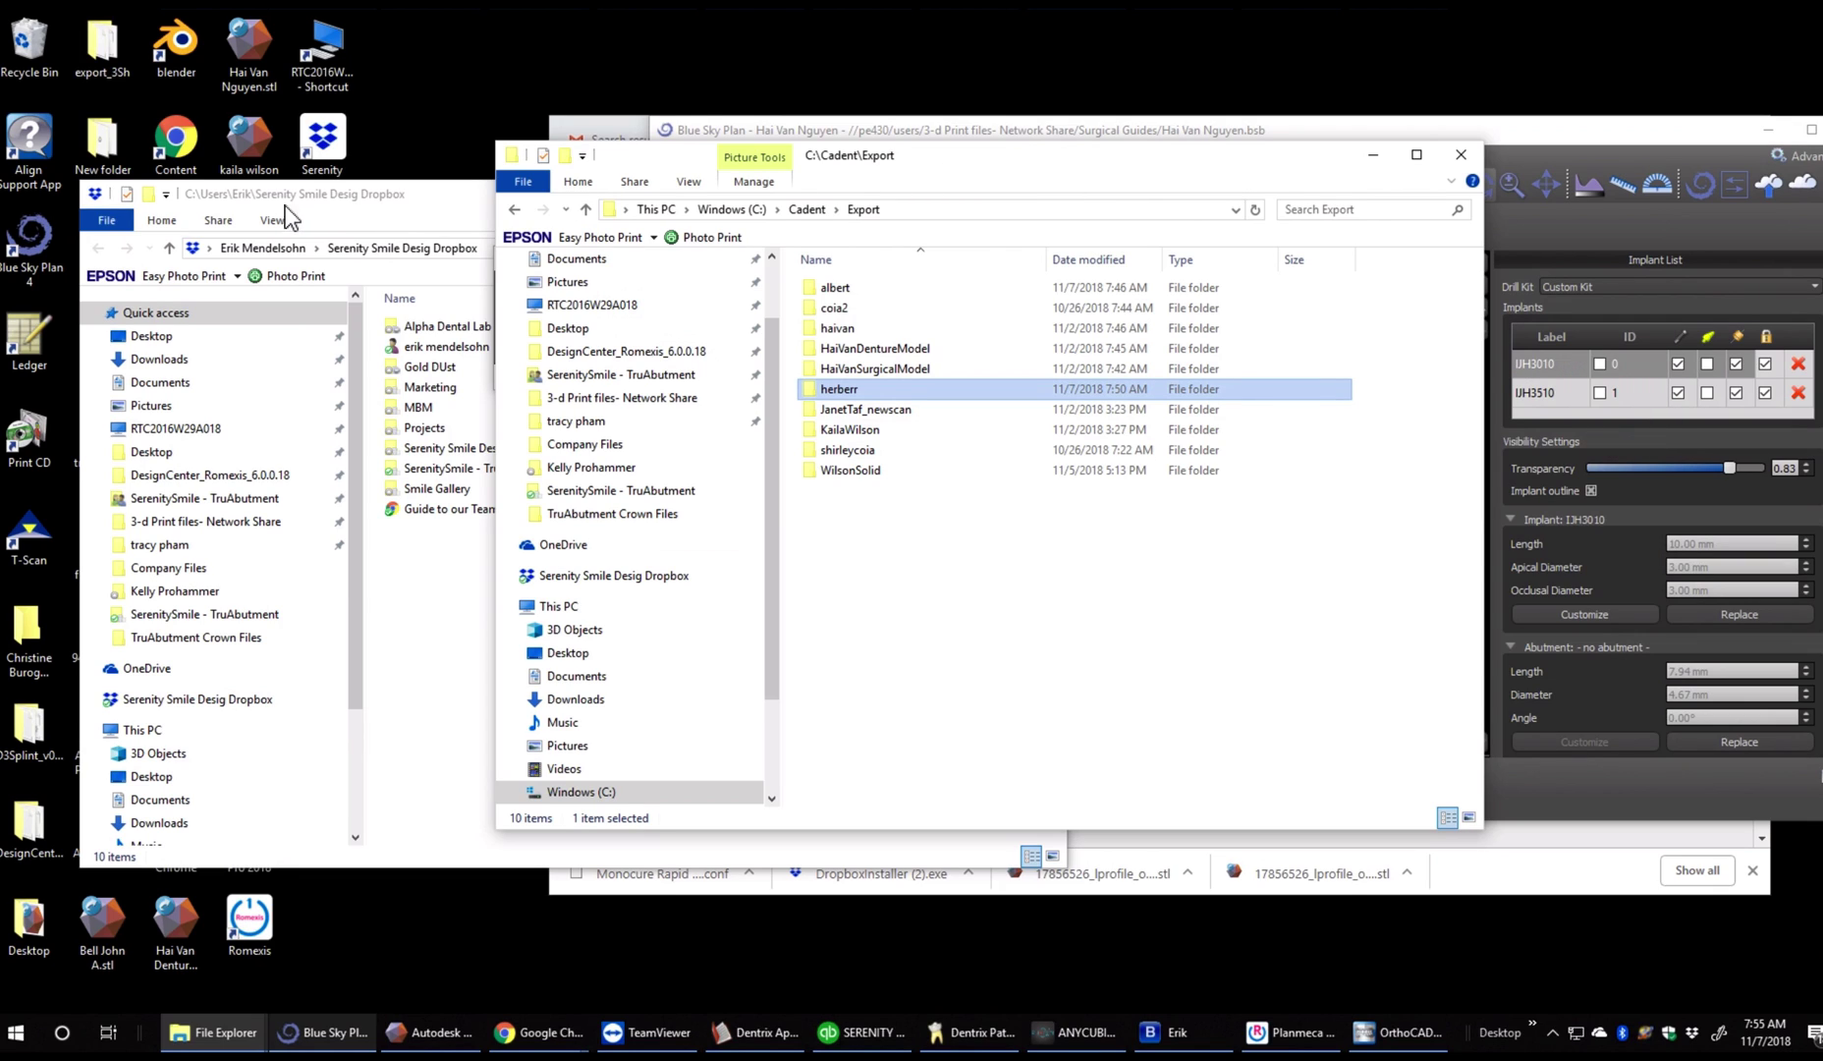
Close the Serenity Smile Desig Dropbox window and bring up Gmail in Chrome, moved toward the desktop's upper-left corner.
click(386, 197)
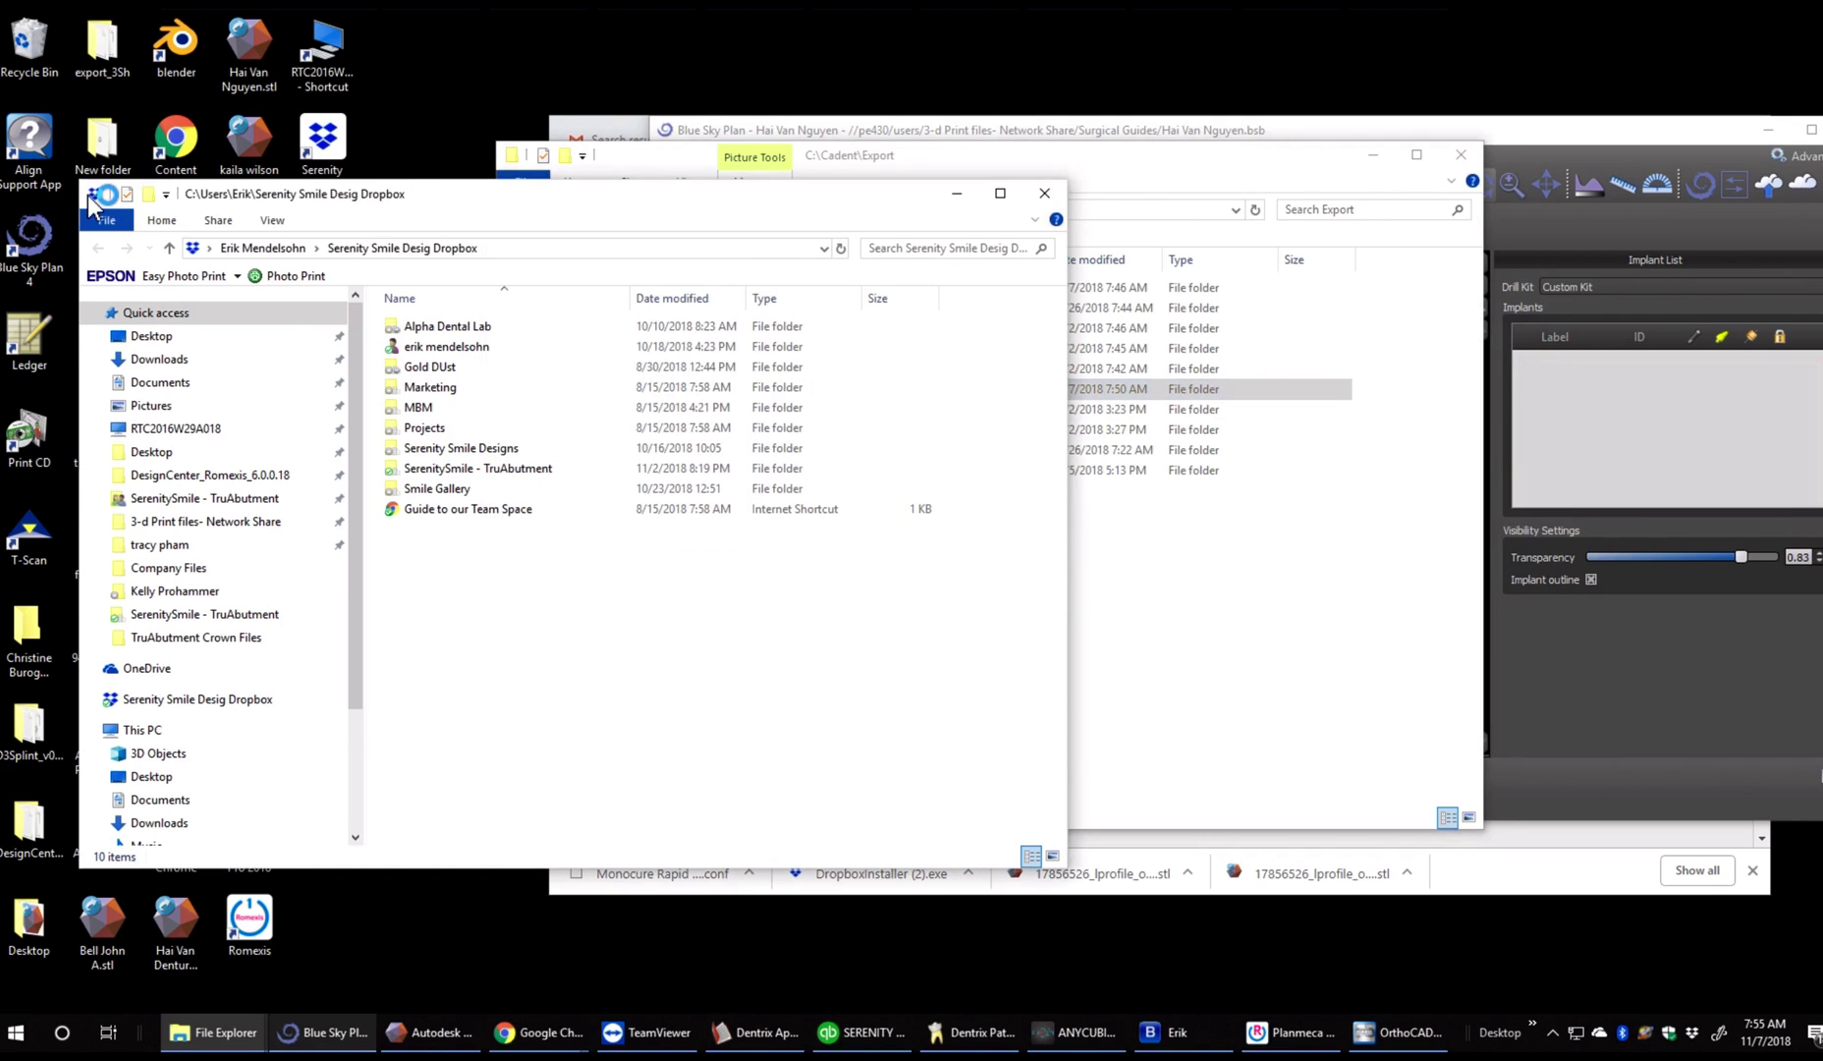
click(1043, 194)
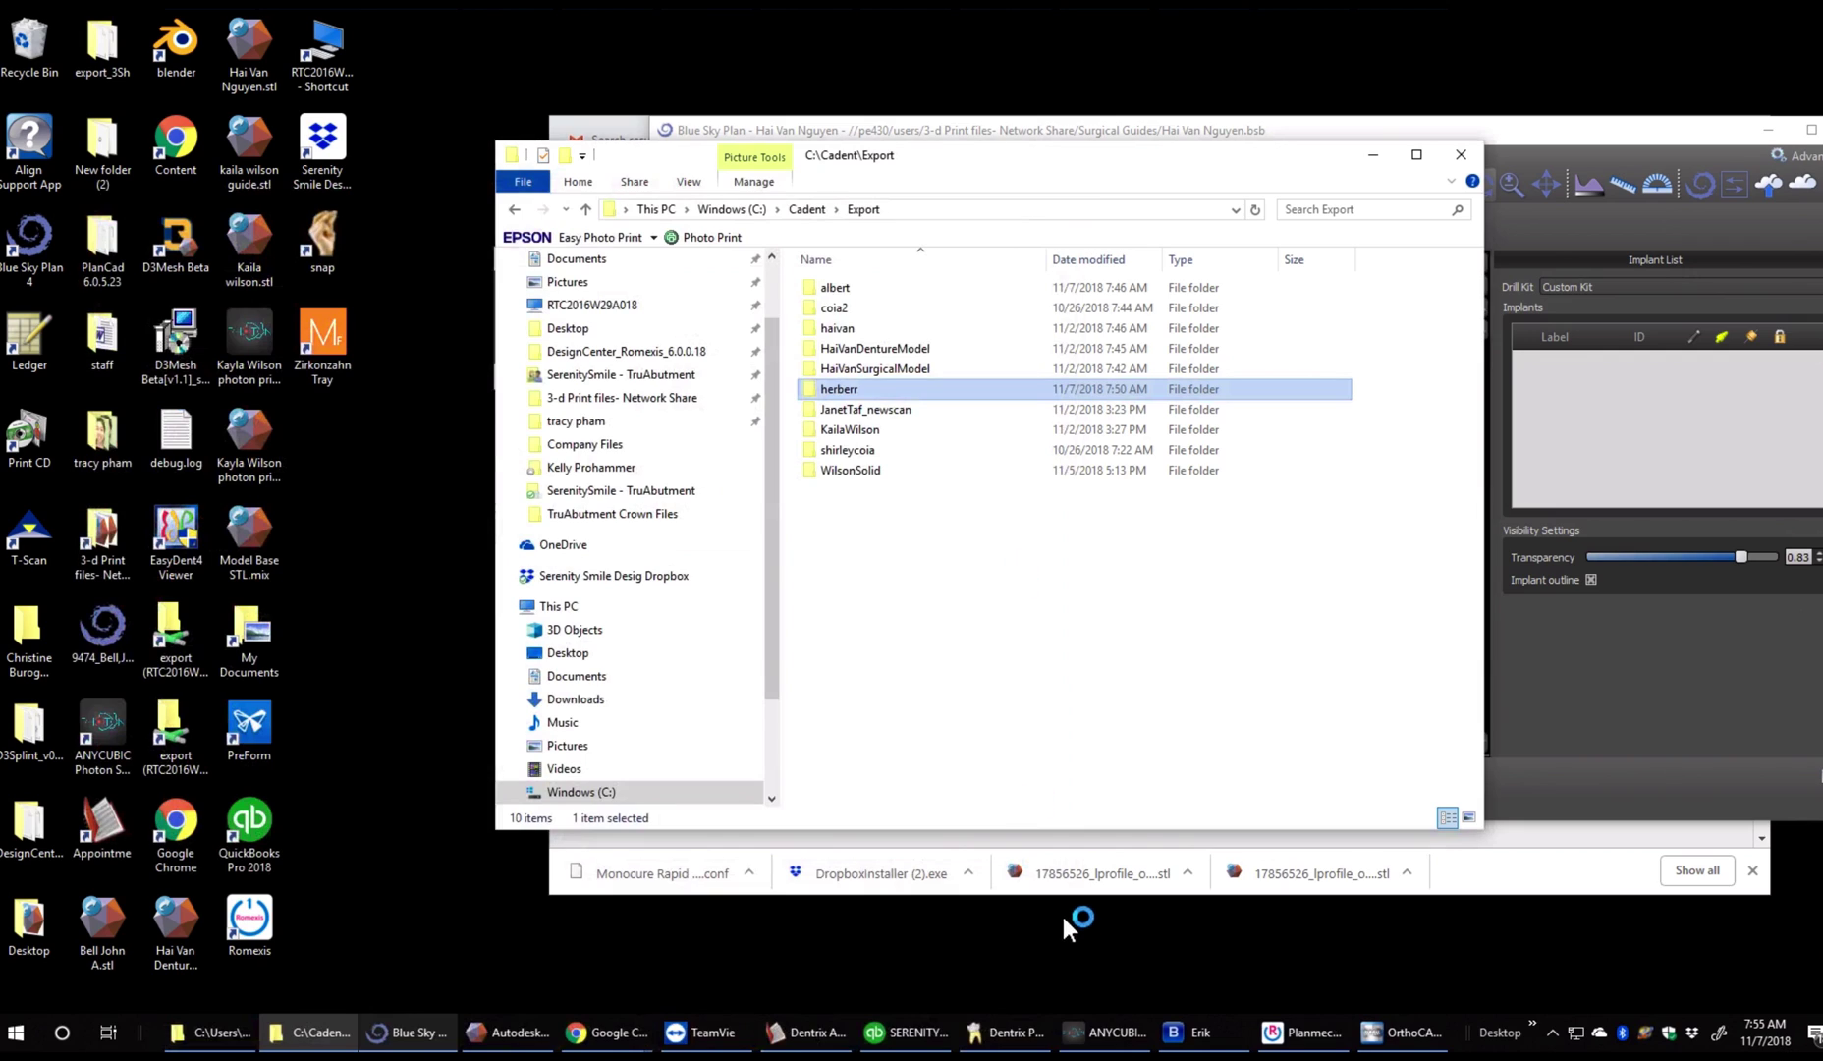
click(609, 1033)
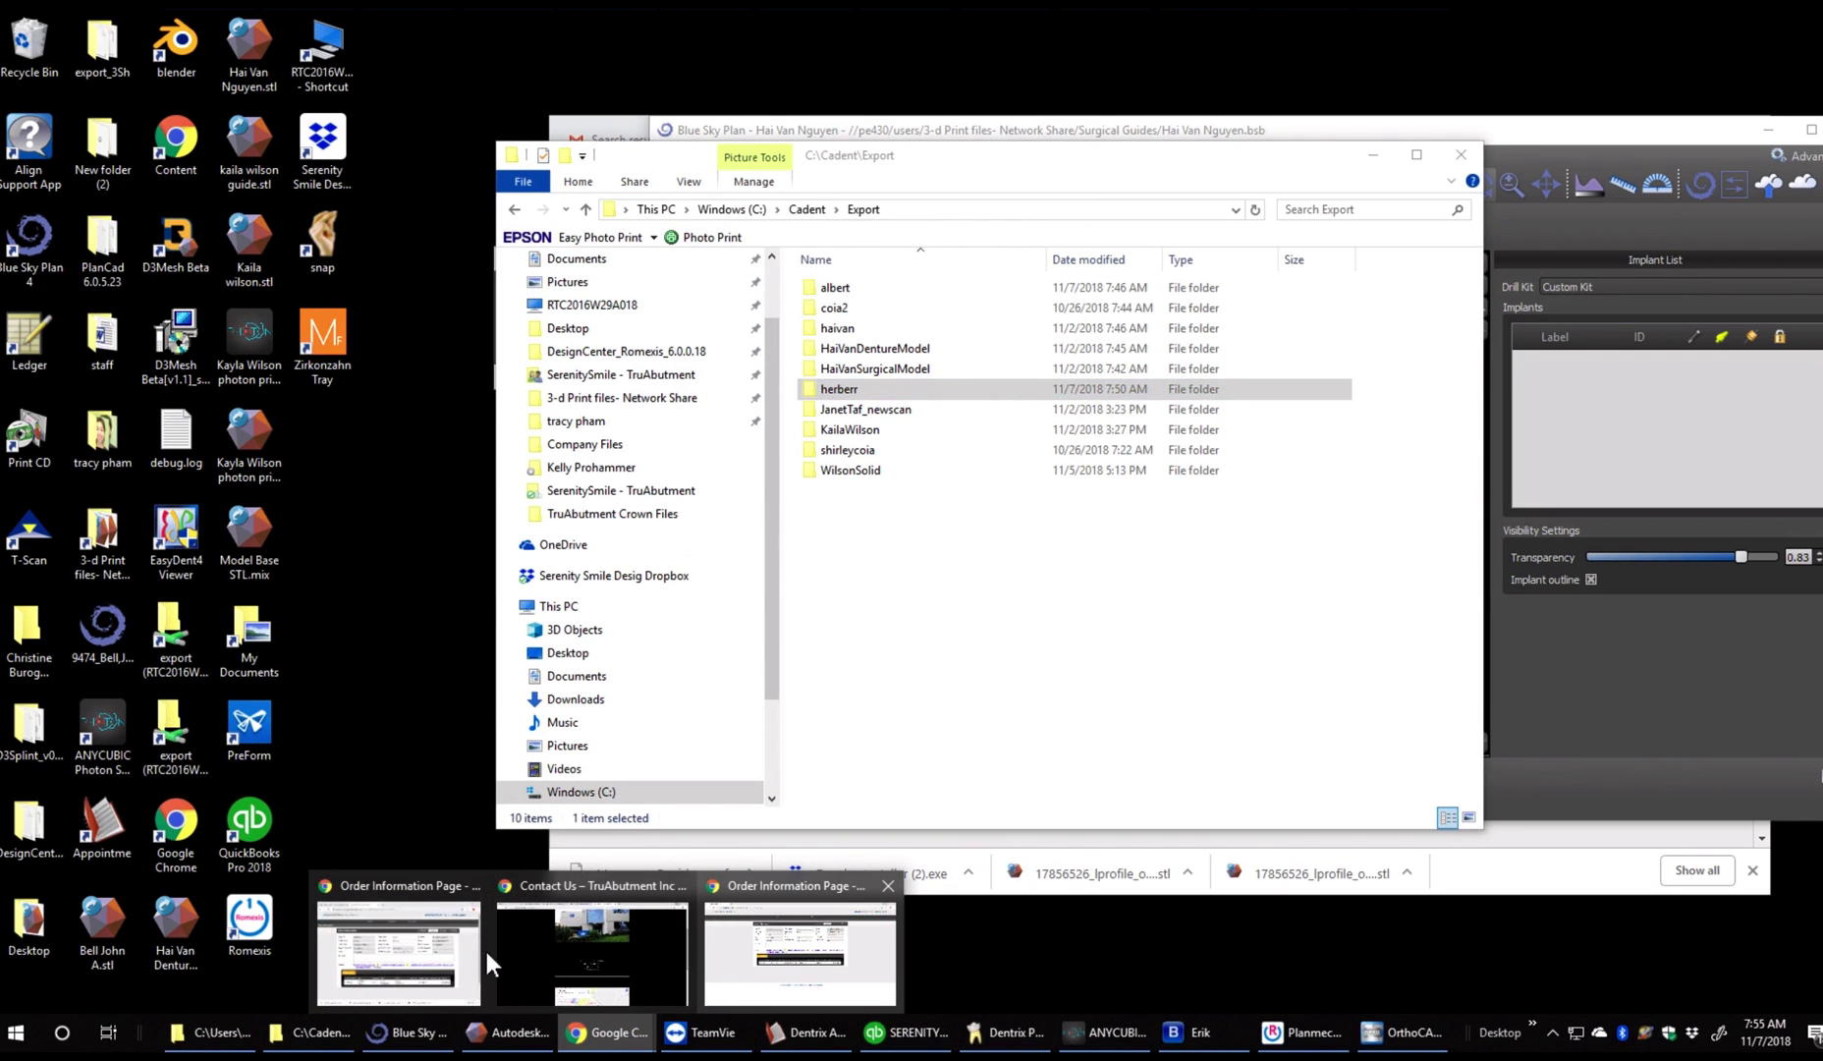
mouse_move(404, 955)
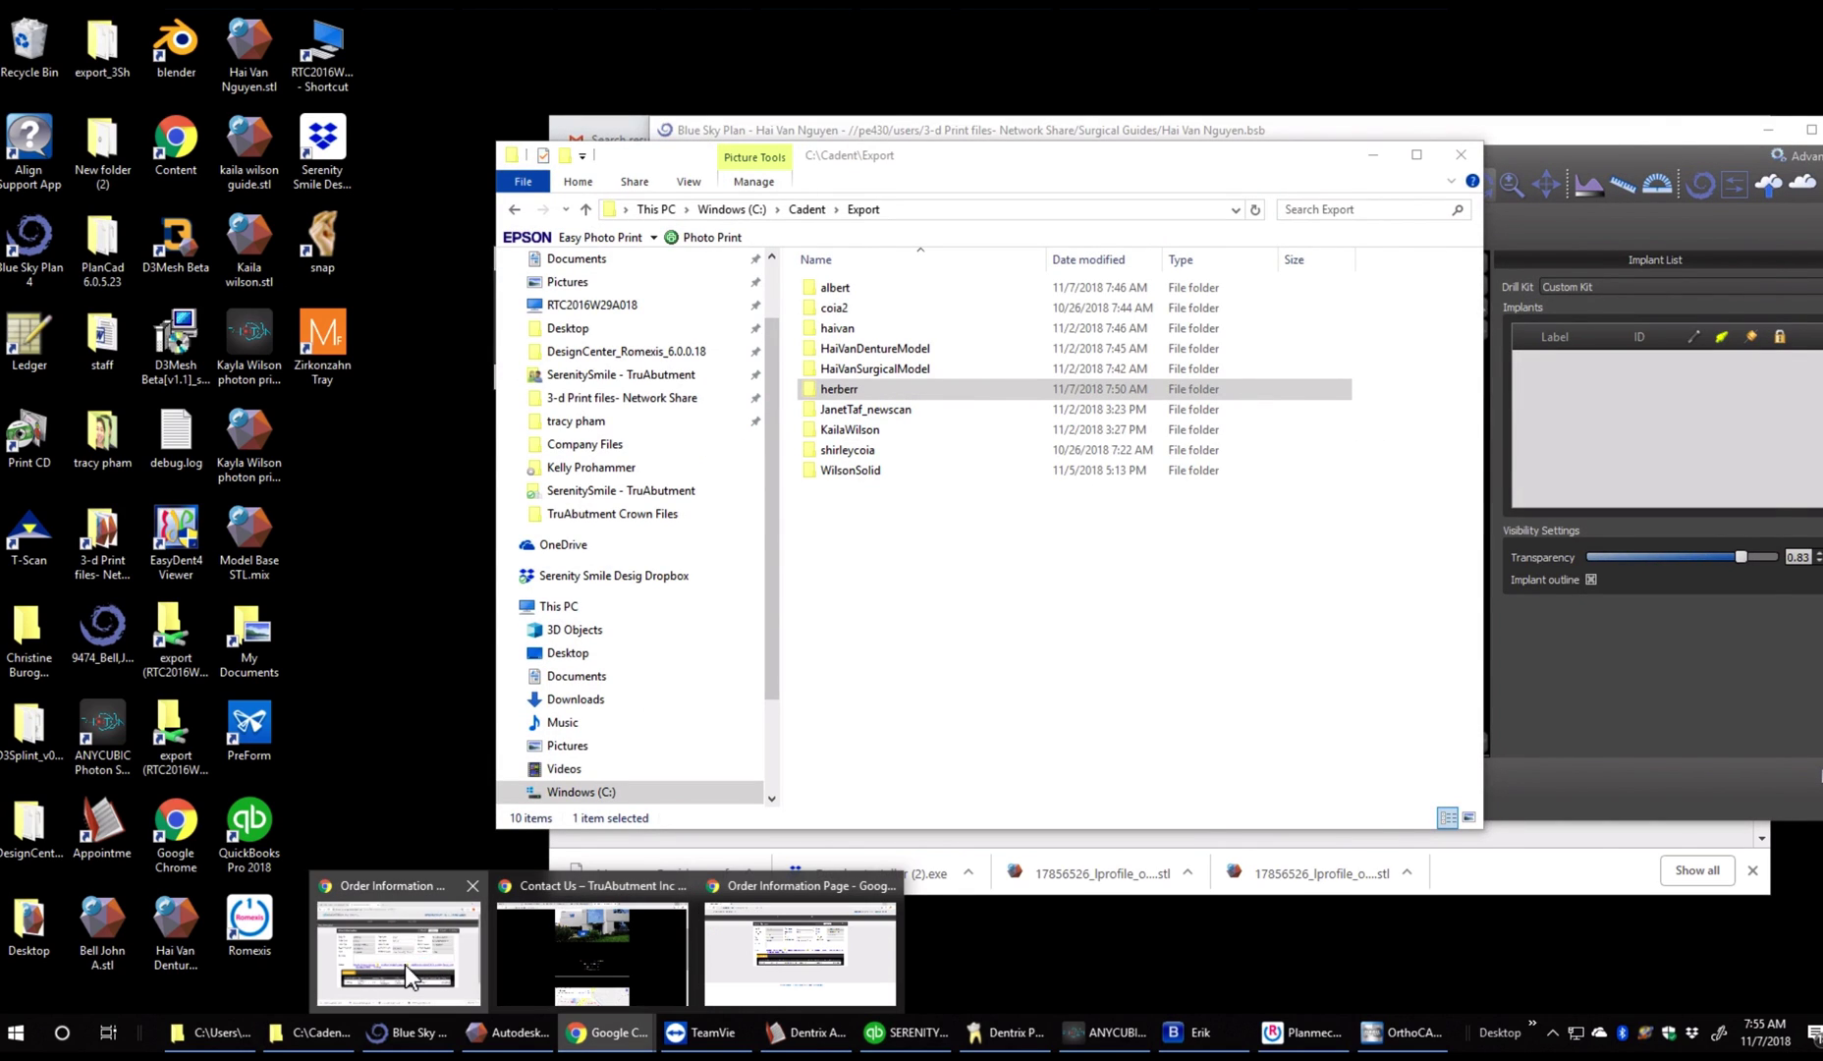
click(405, 965)
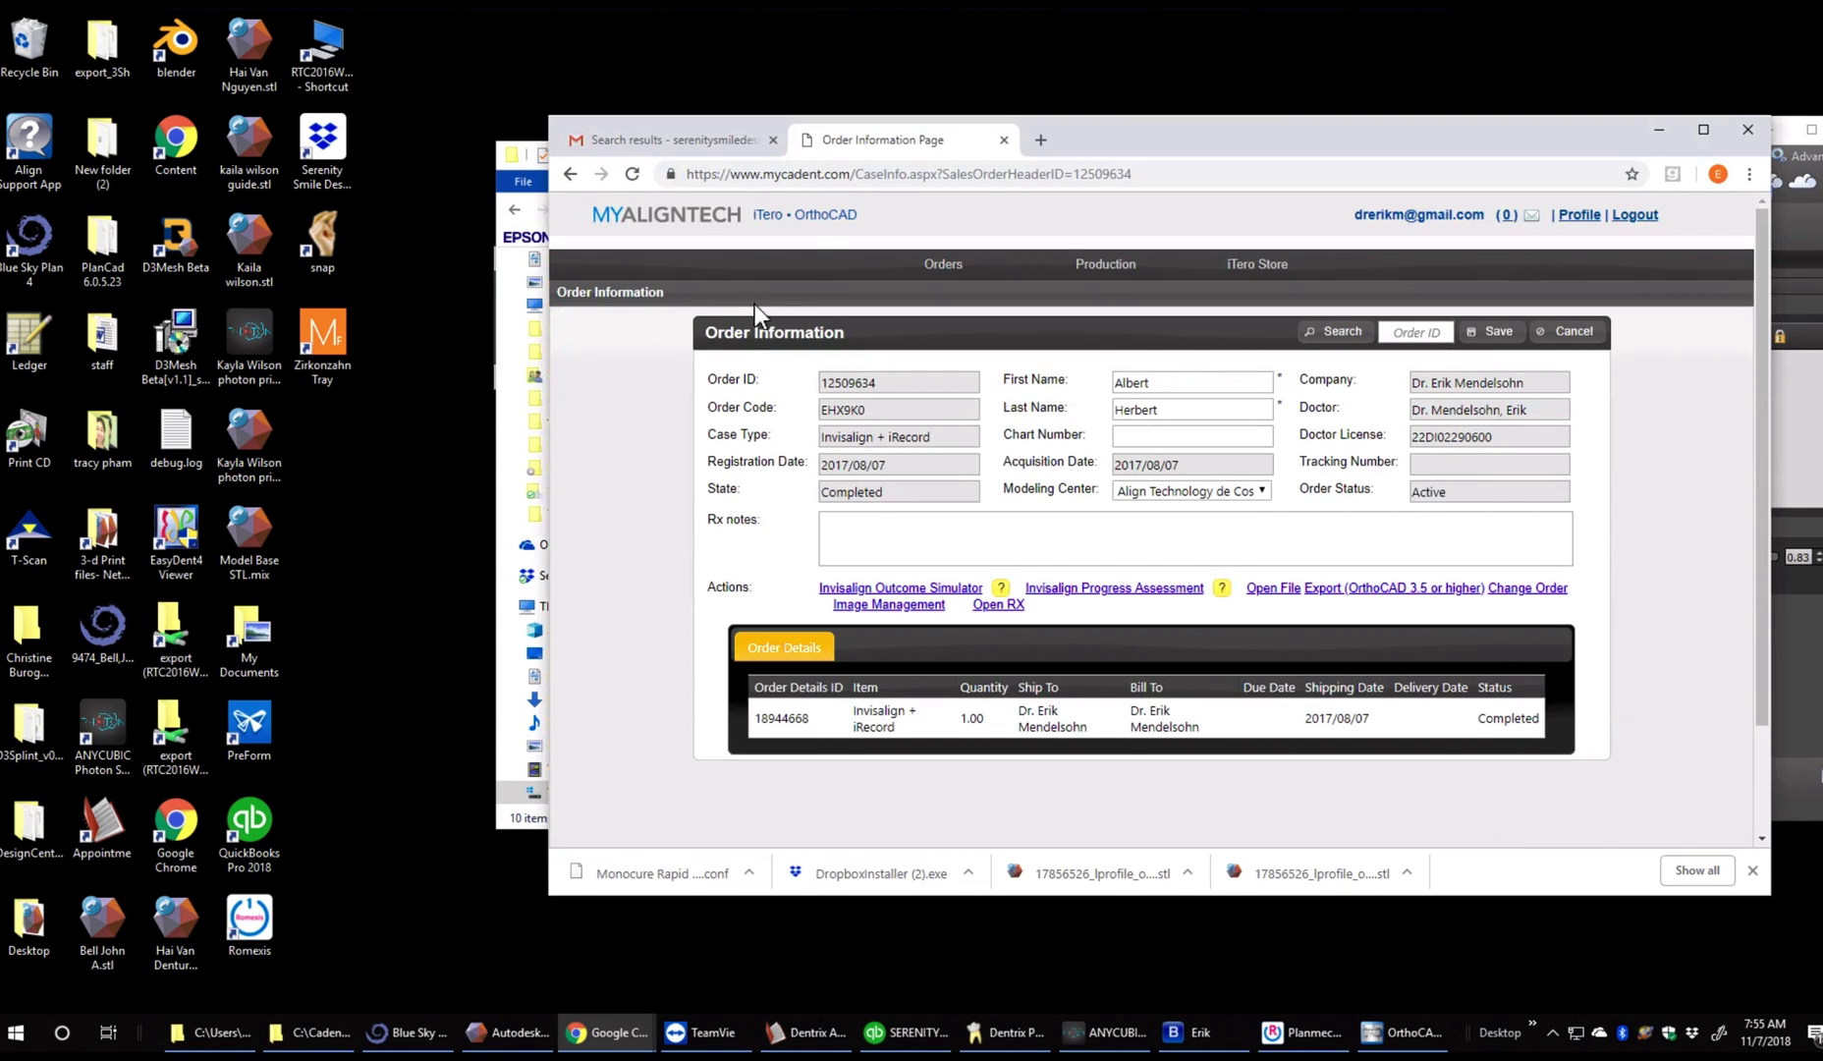
click(692, 141)
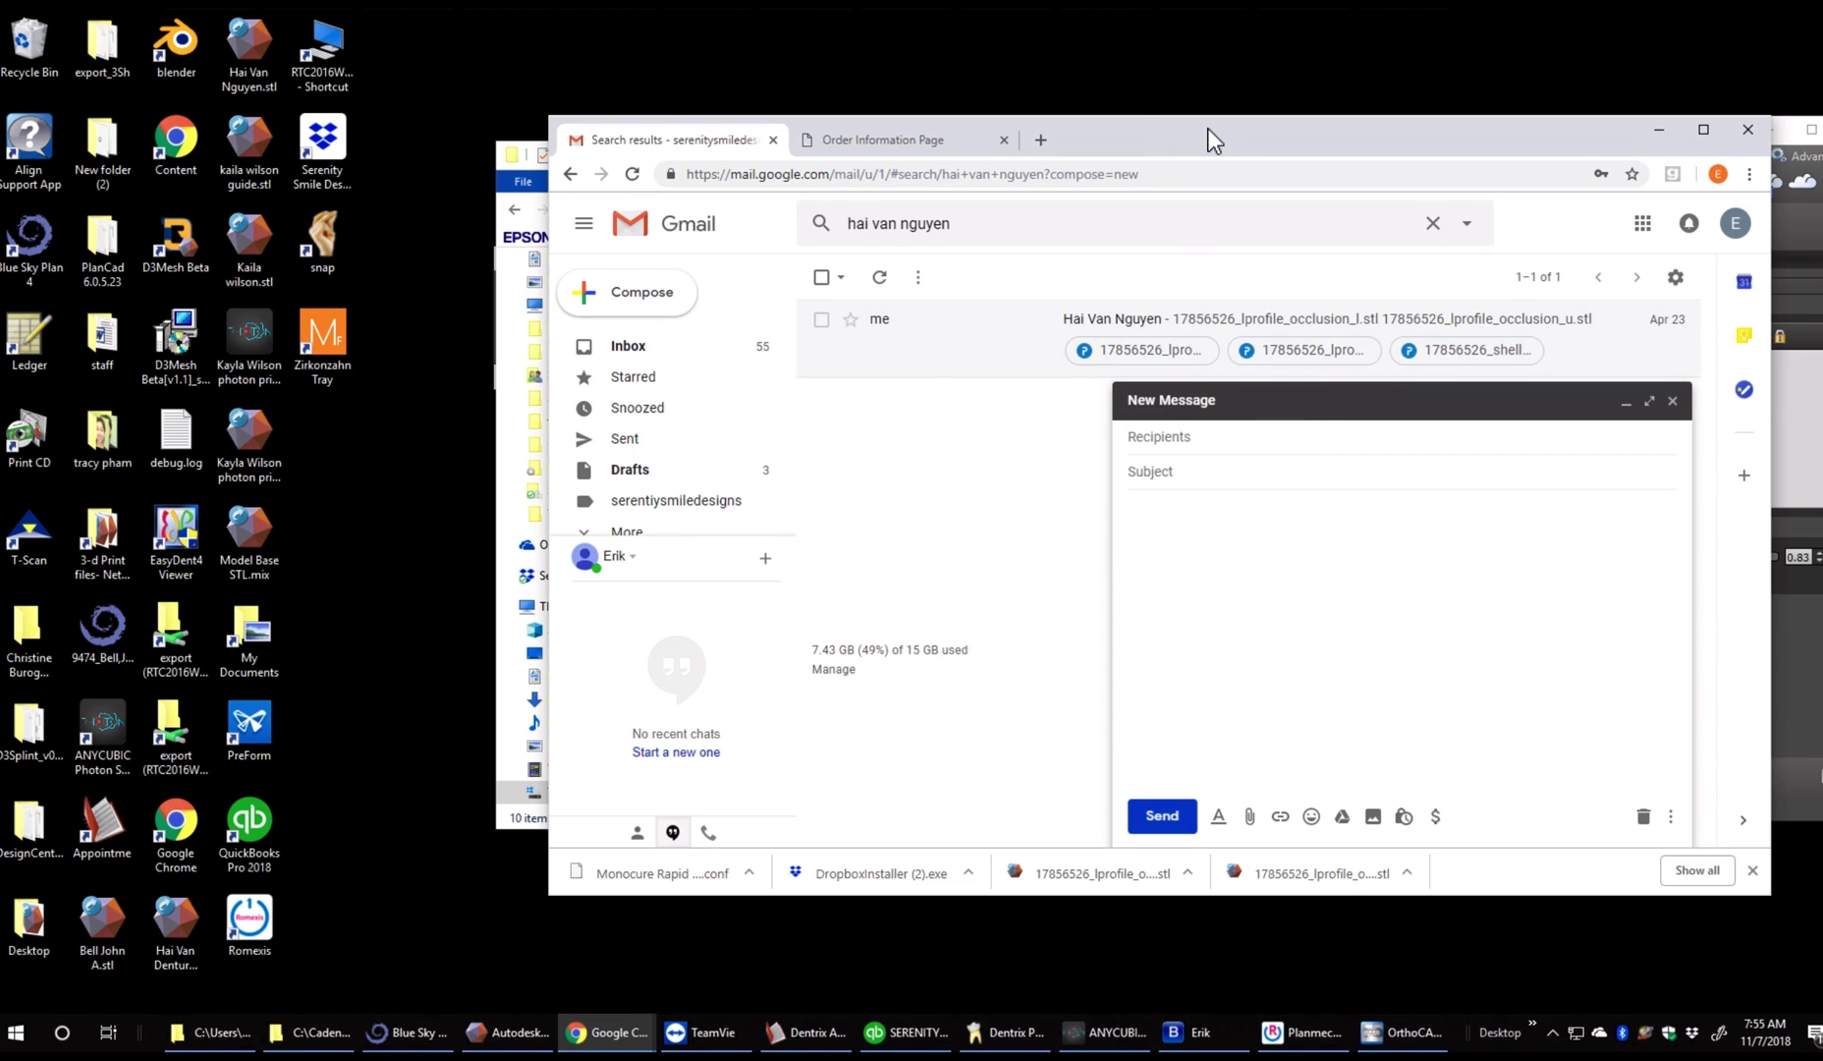
drag(1143, 121, 610, 76)
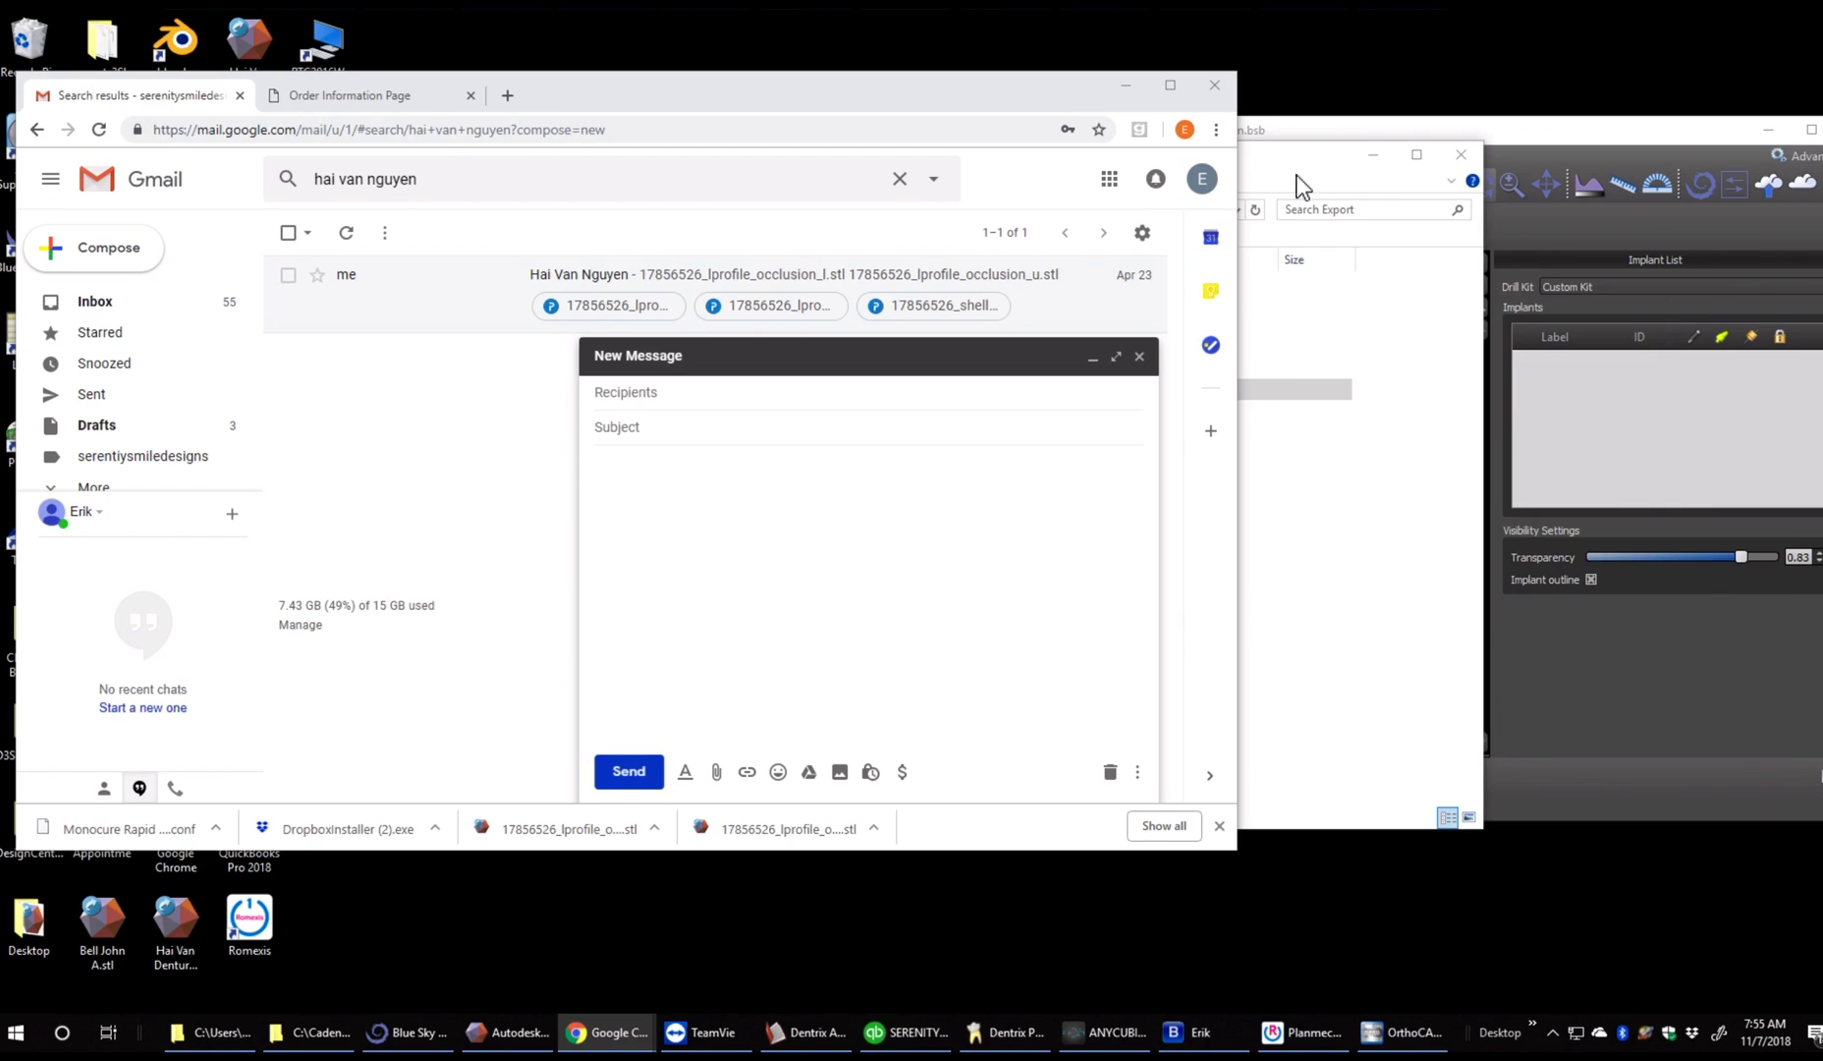
Dismiss the DICOM dataset error in Blue Sky Plan and minimize the program.
click(1434, 167)
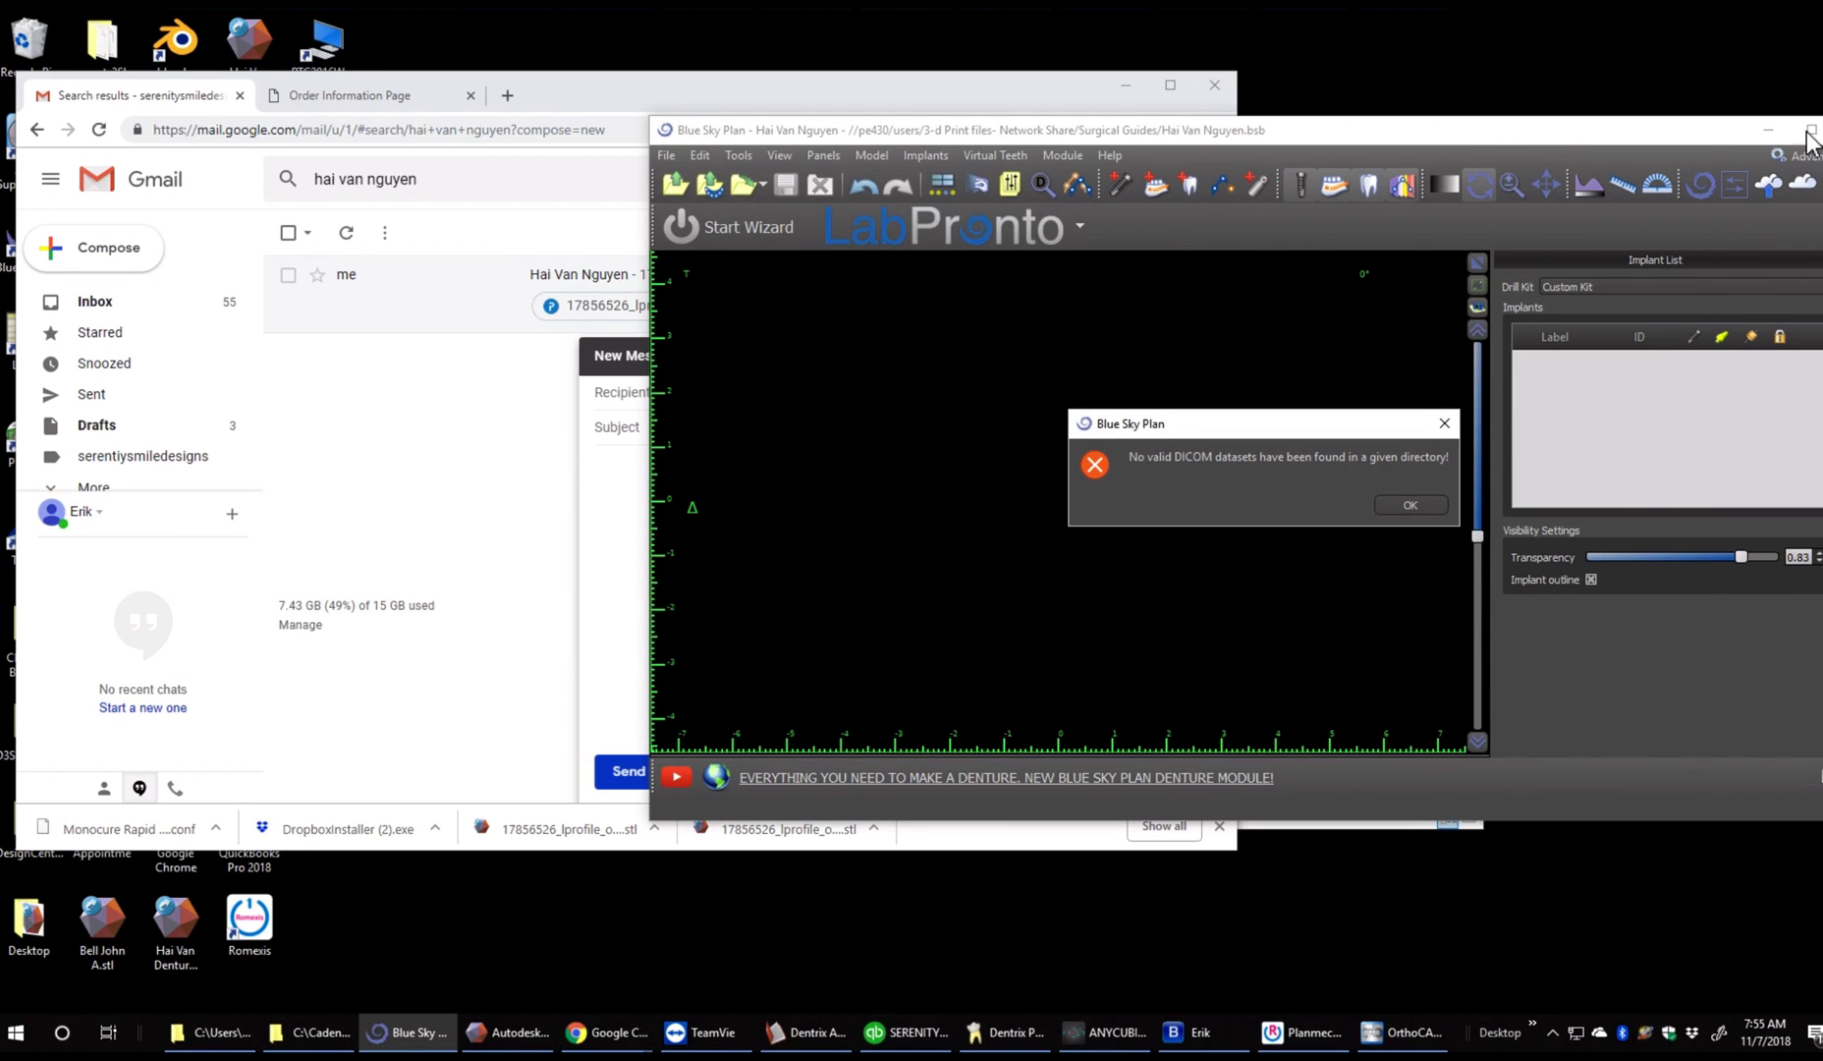
click(1810, 134)
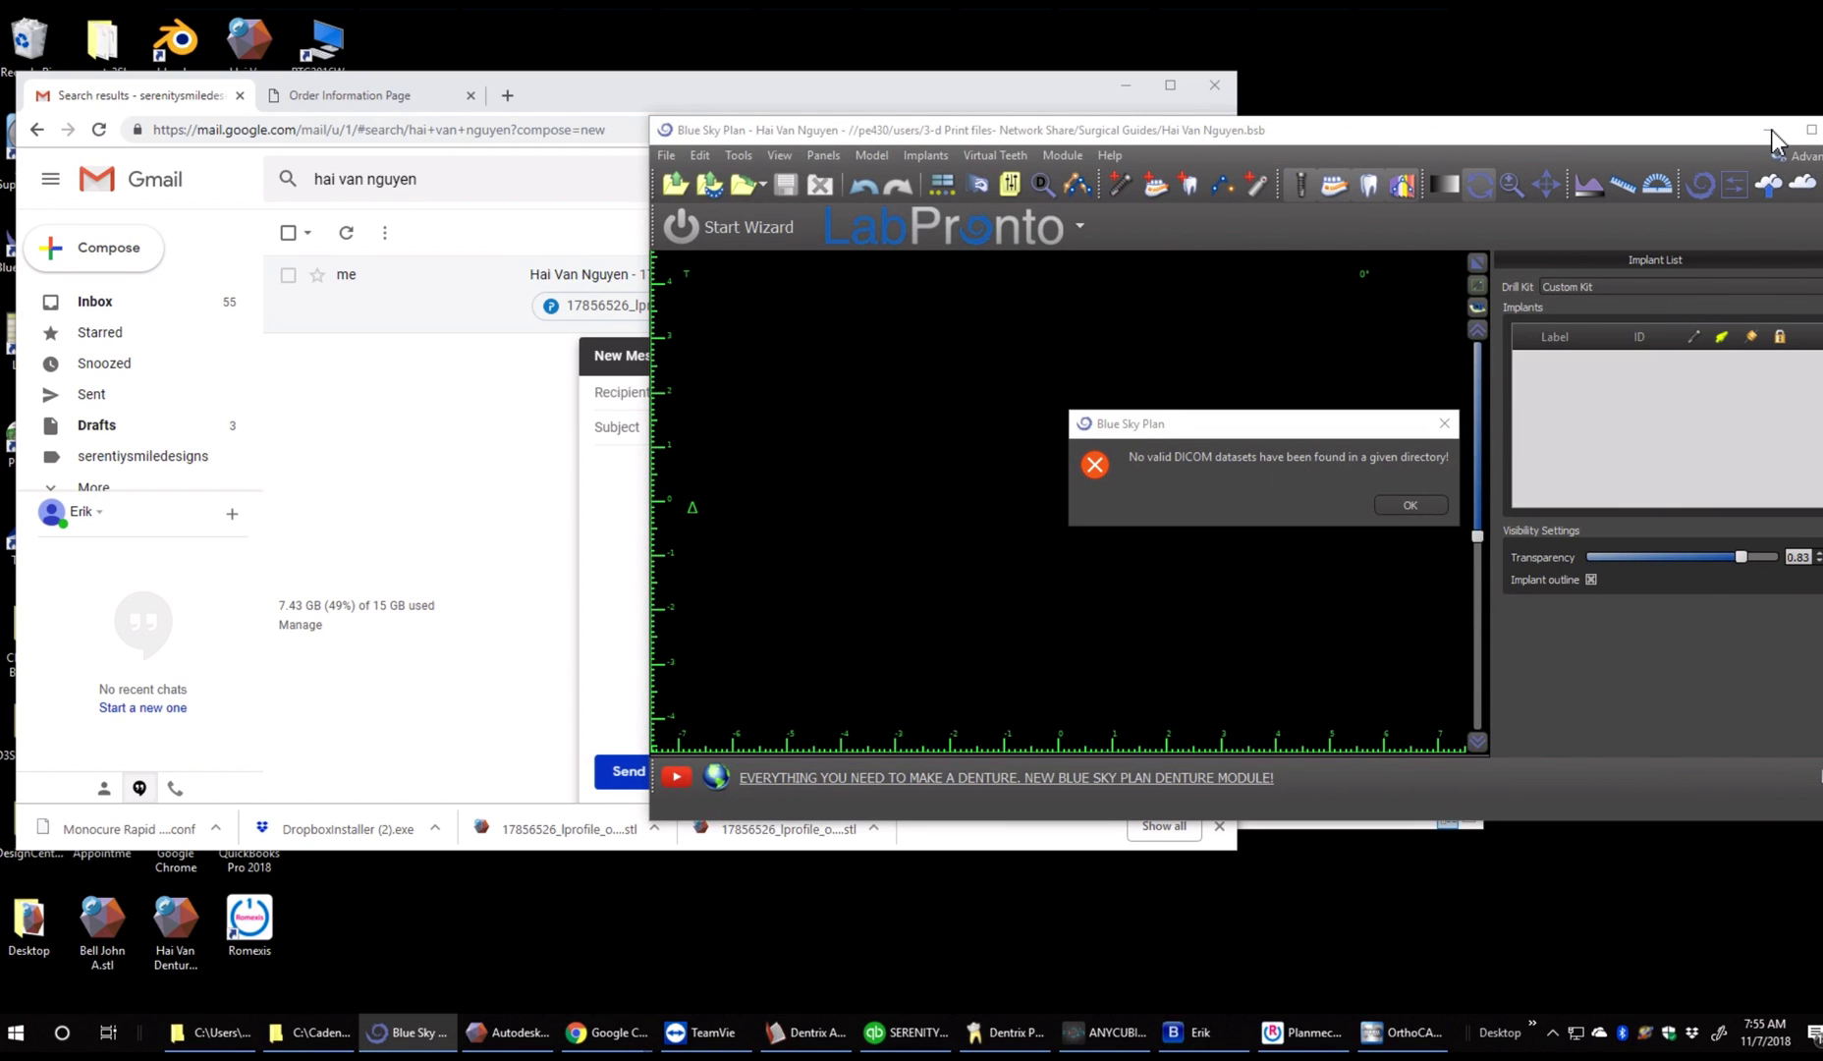
click(1410, 503)
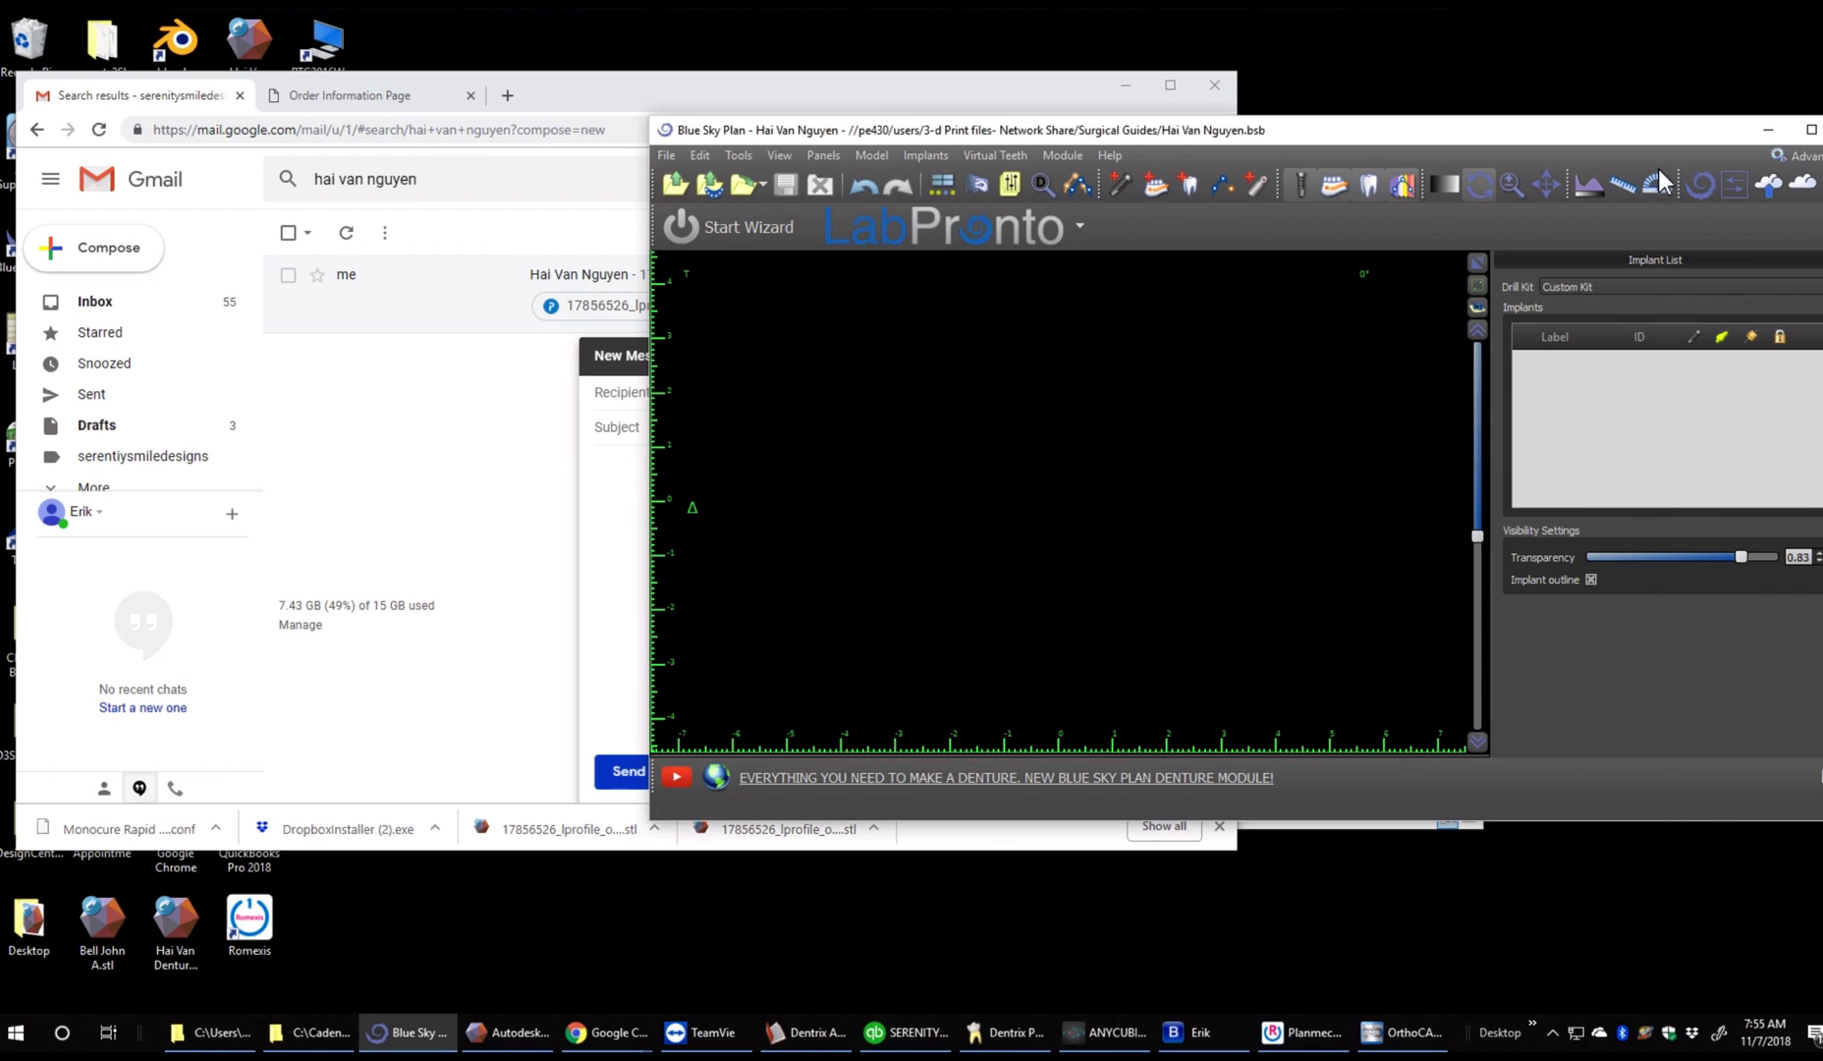
click(1767, 128)
Place the Export window beside the blank Gmail message with the newly exported patient folder selected.
click(1307, 185)
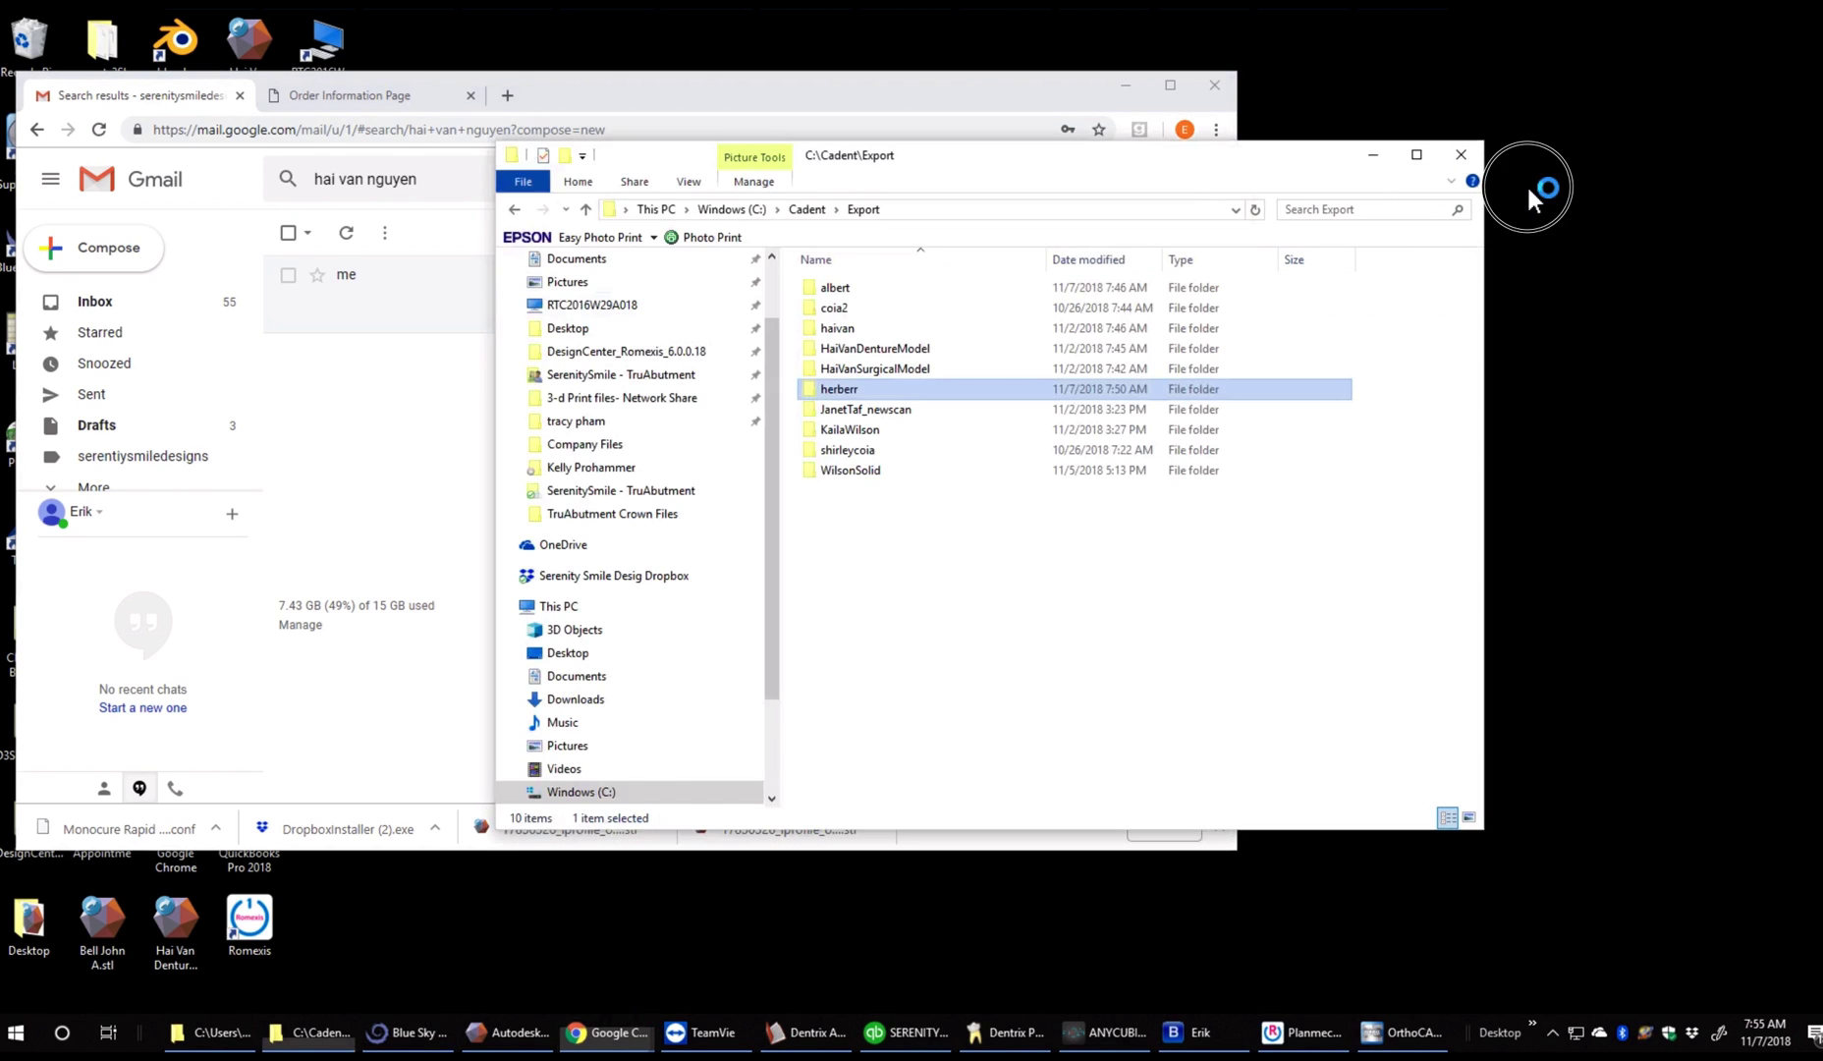
click(1000, 165)
drag(999, 165, 1565, 224)
drag(1149, 488, 1425, 452)
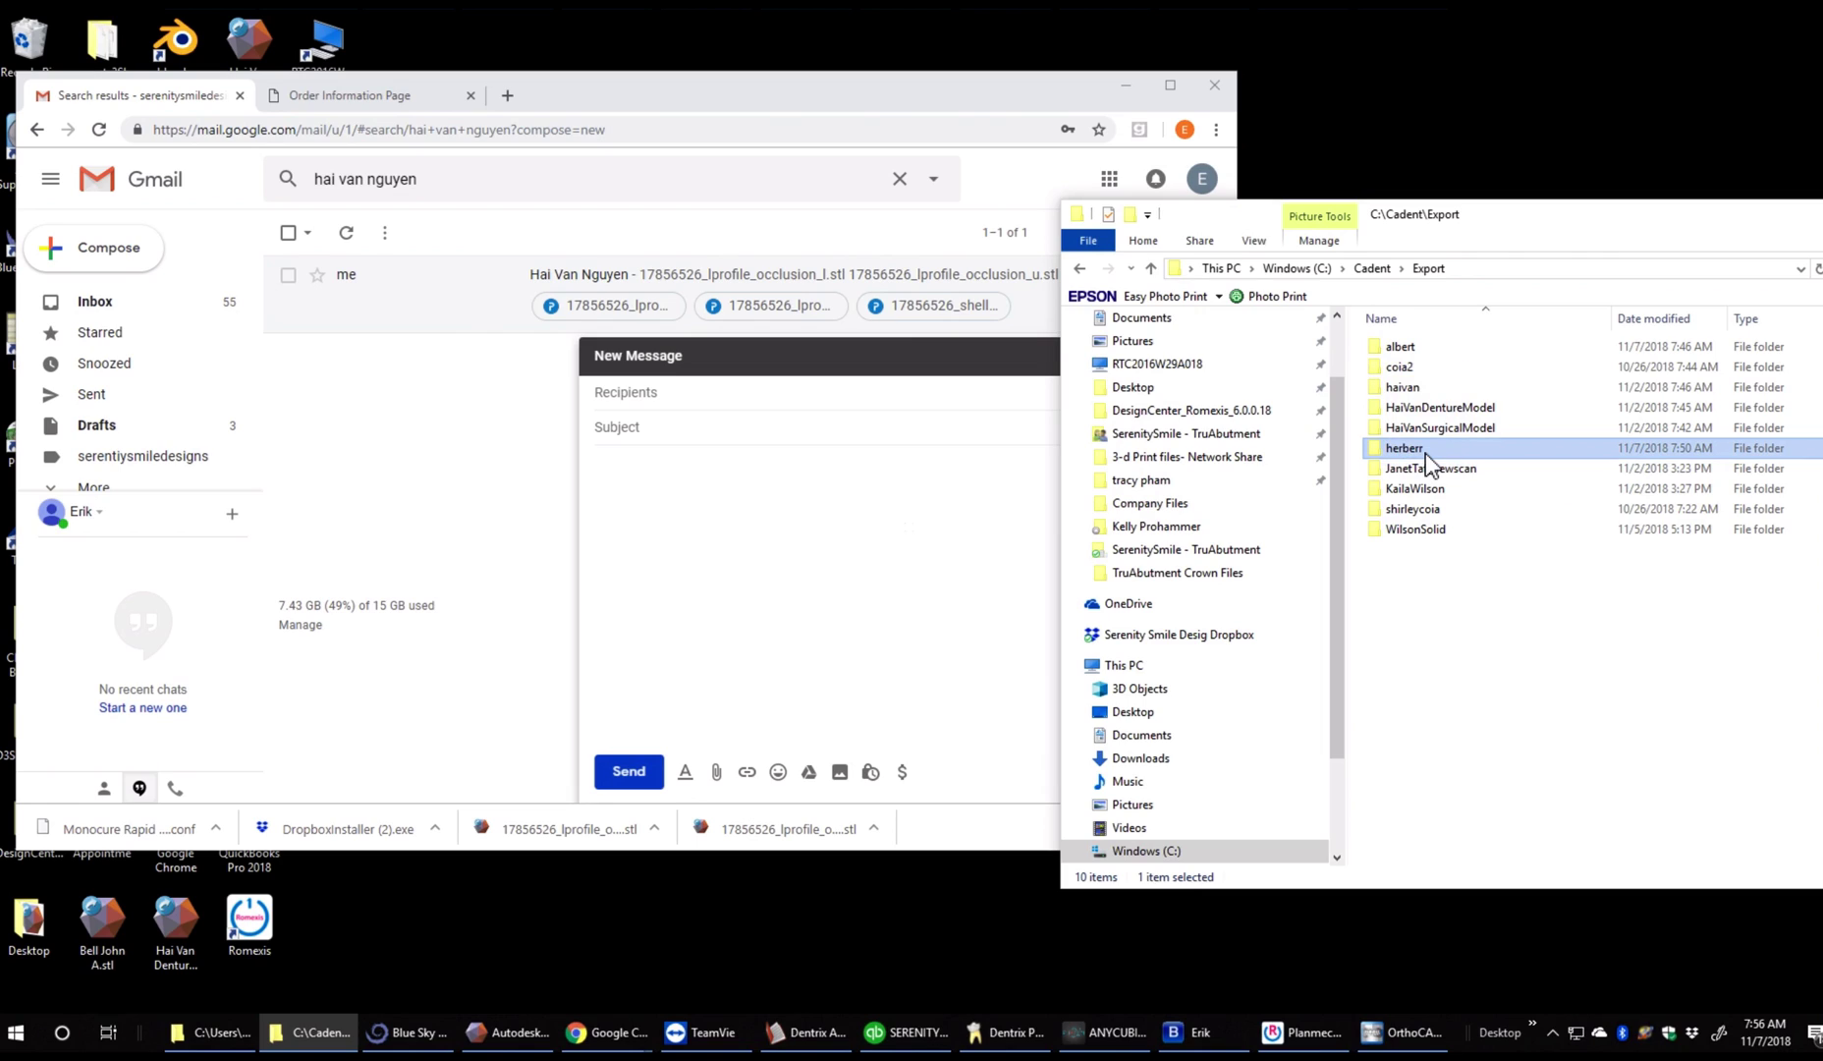